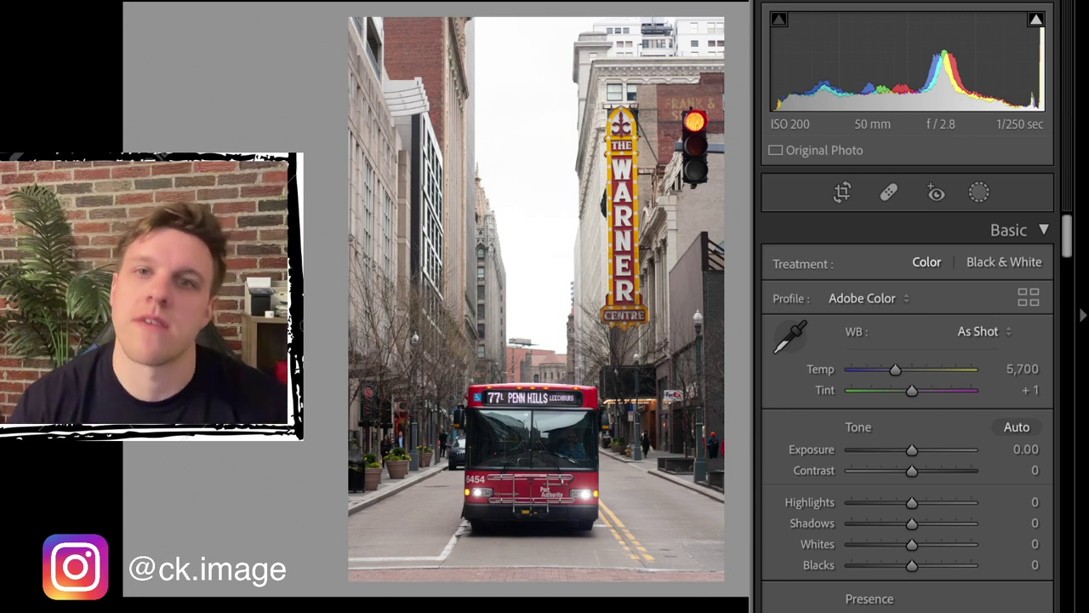
- Straighten the photo with Crop & Straighten by setting the rotation angle to 0.21, and apply the crop
scroll(907, 408, down, 2)
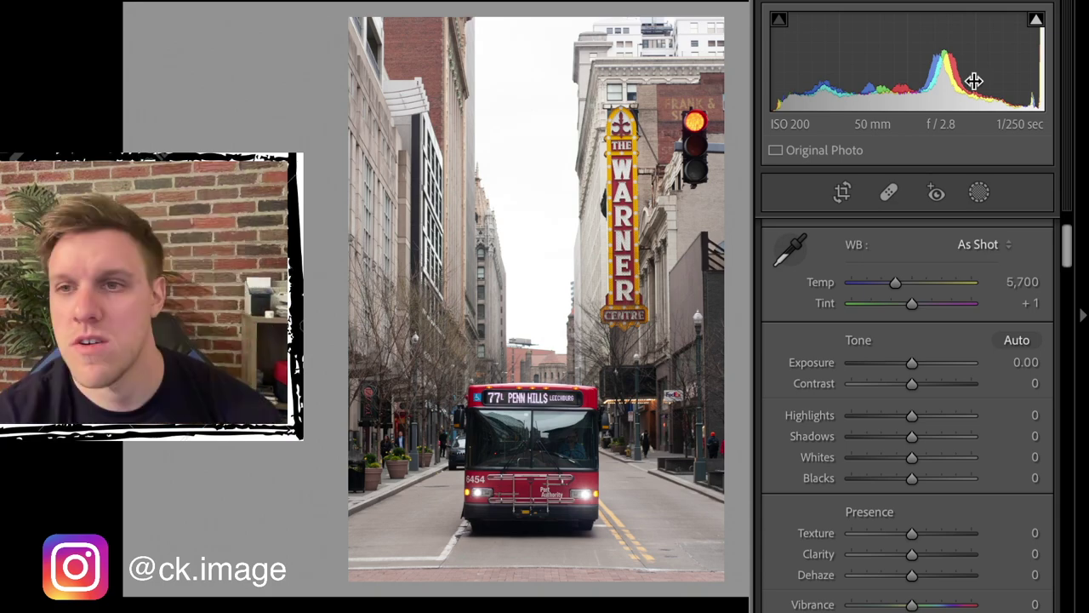
click(849, 198)
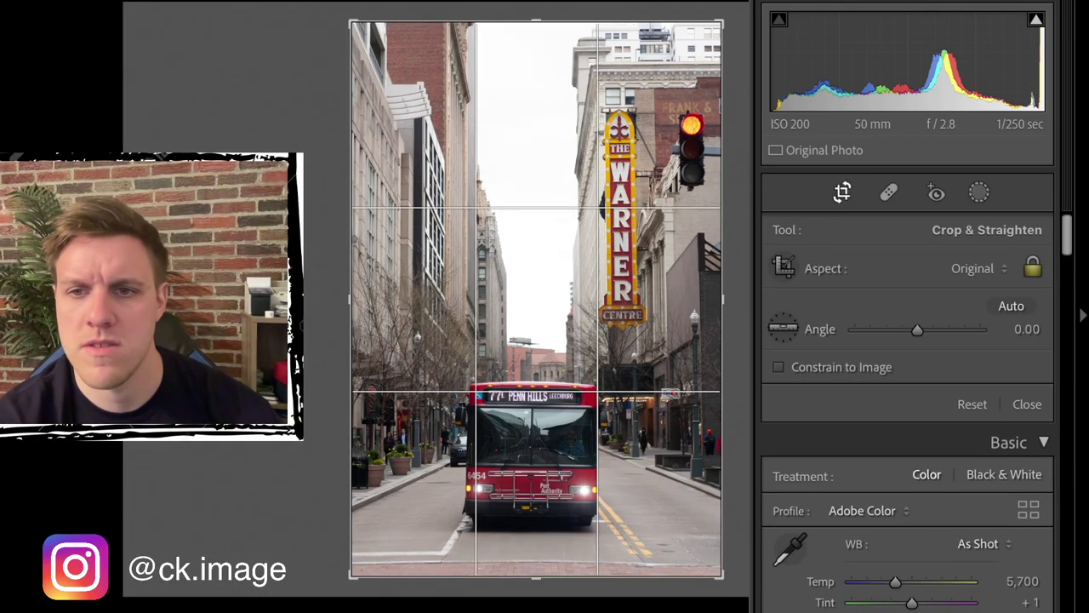
drag(918, 328, 919, 329)
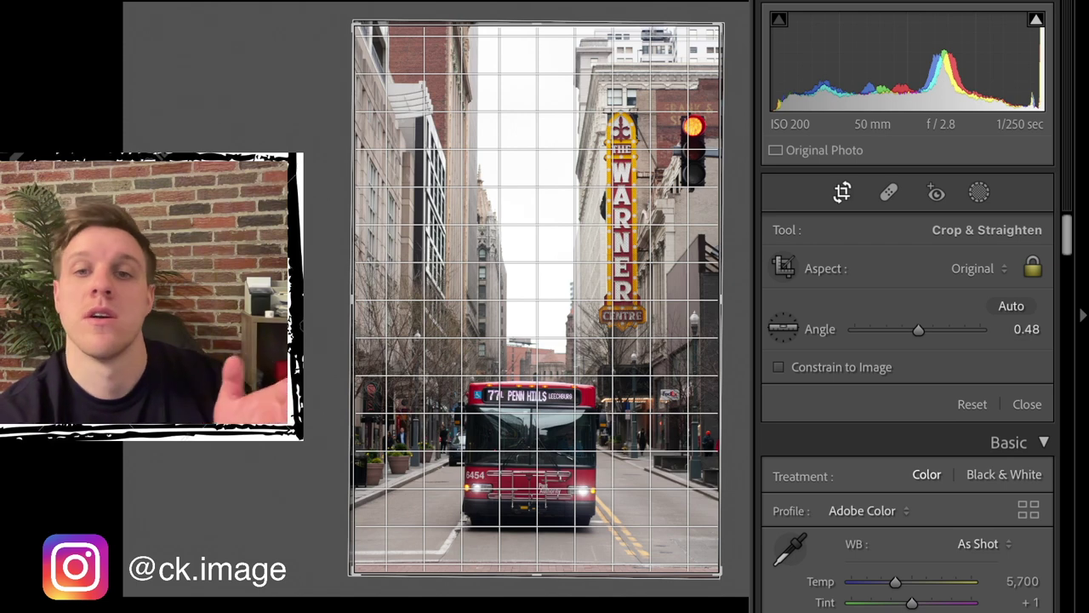
drag(918, 329, 919, 329)
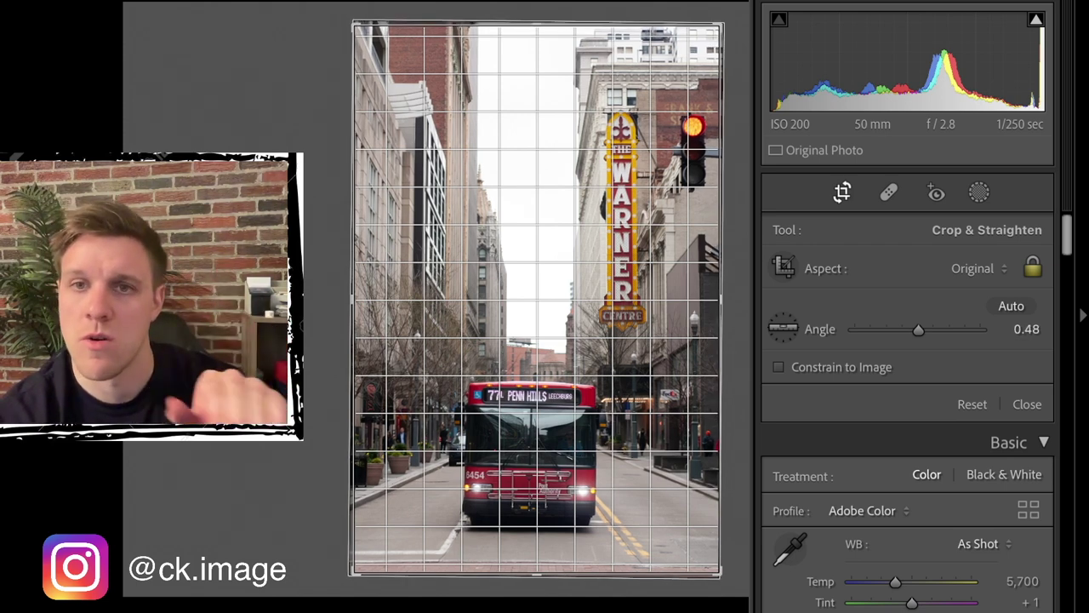
drag(919, 329, 919, 329)
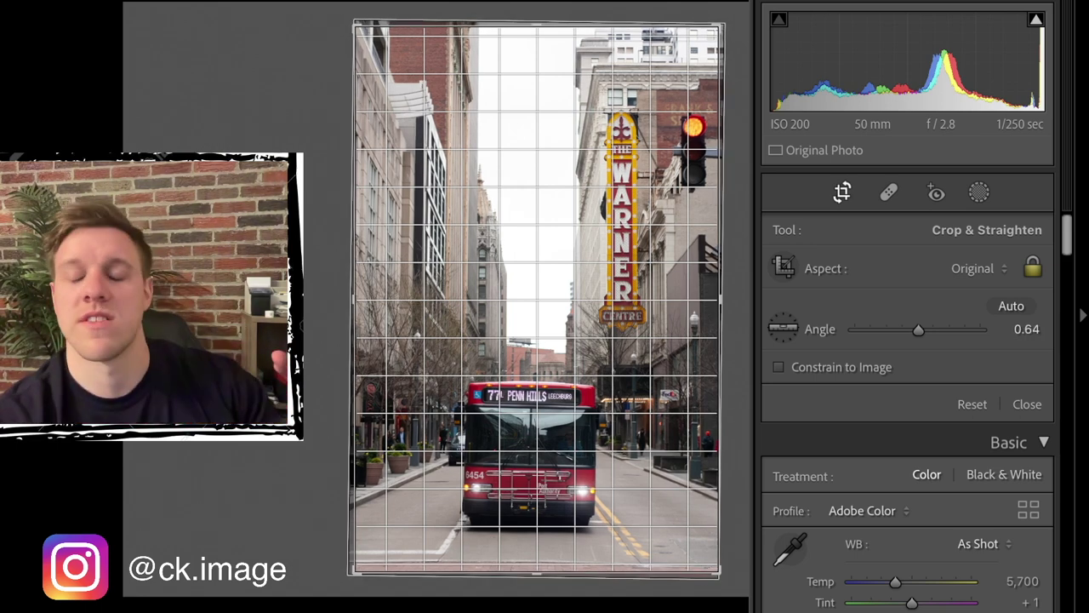
drag(919, 328, 918, 329)
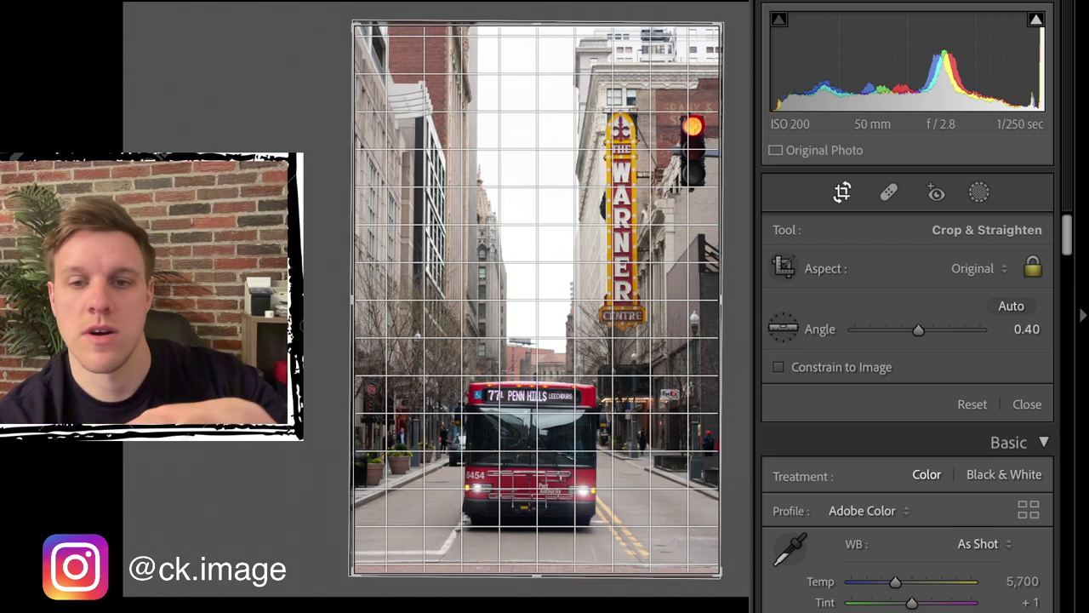
drag(918, 329, 917, 328)
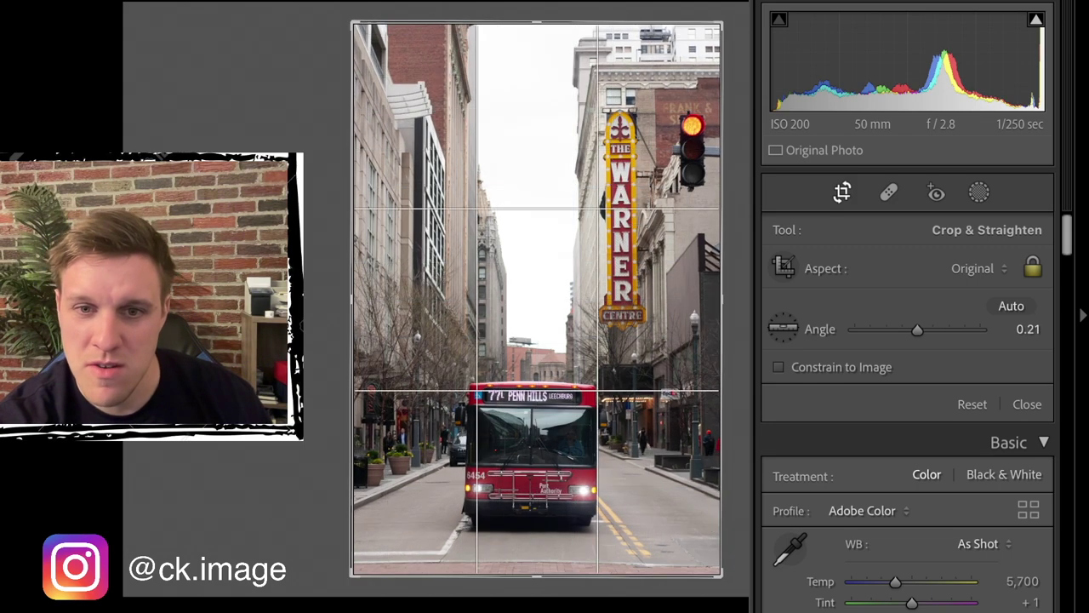
key(Return)
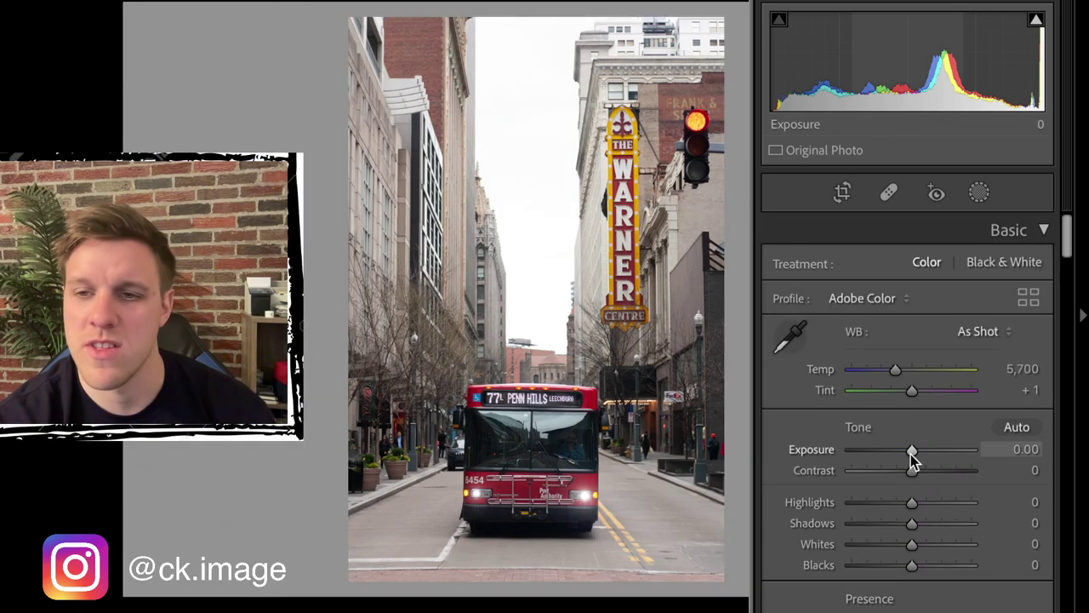
- Lower the photo's exposure to −2.30 and set the red, orange, yellow, green, aqua and blue saturation to −100
drag(911, 455, 885, 462)
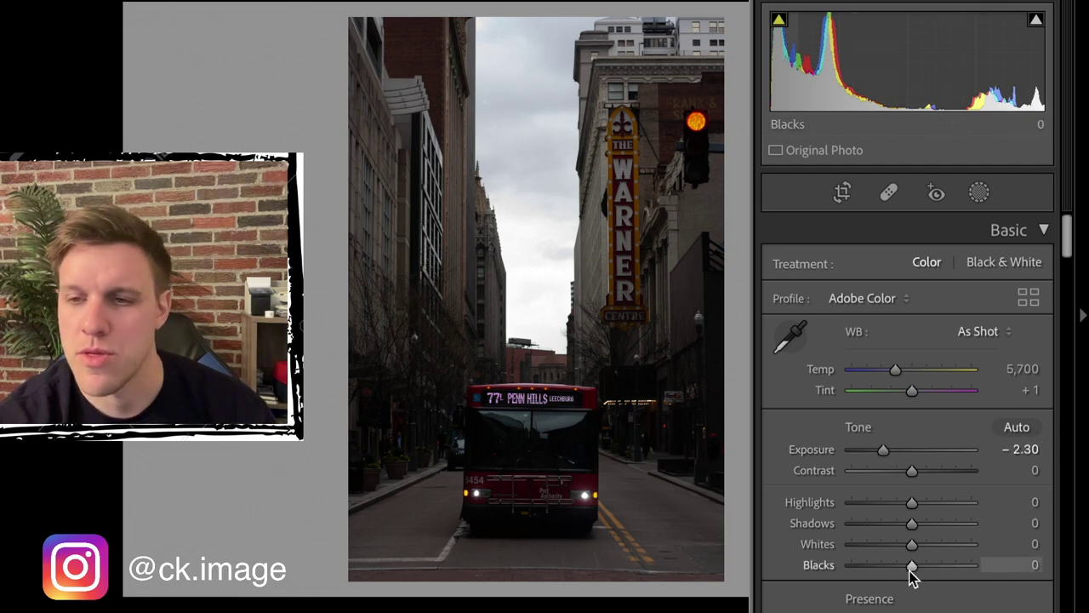
scroll(911, 577, down, 15)
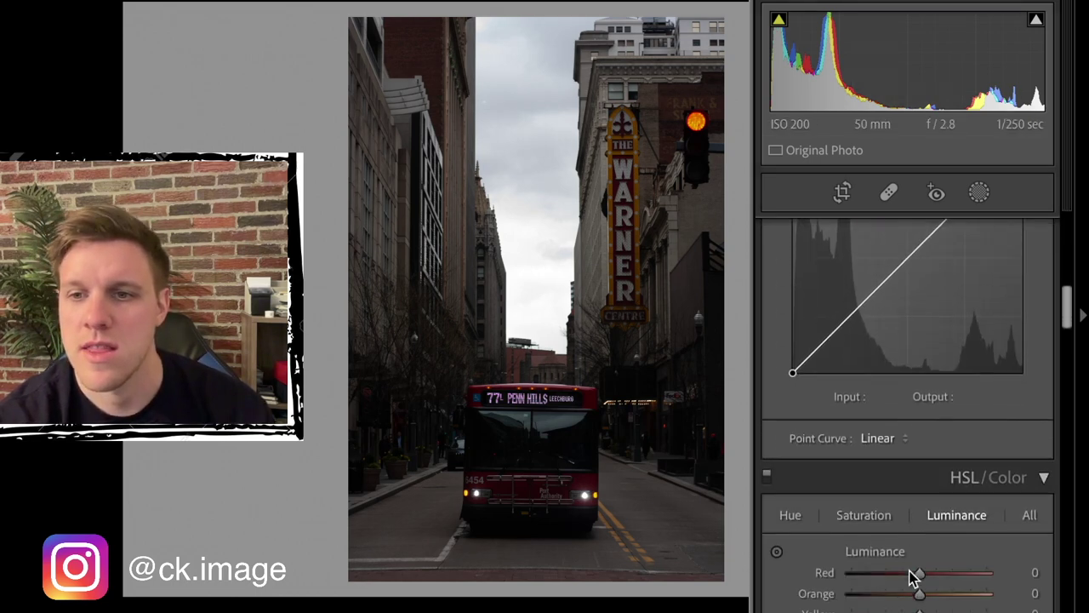
scroll(915, 576, down, 5)
click(870, 307)
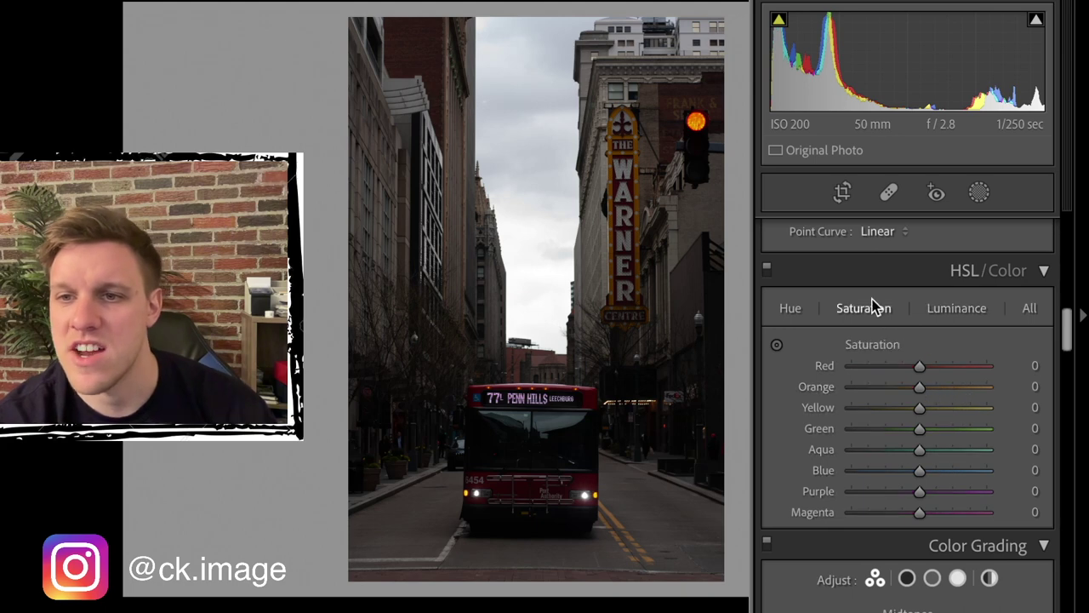
drag(912, 365, 774, 368)
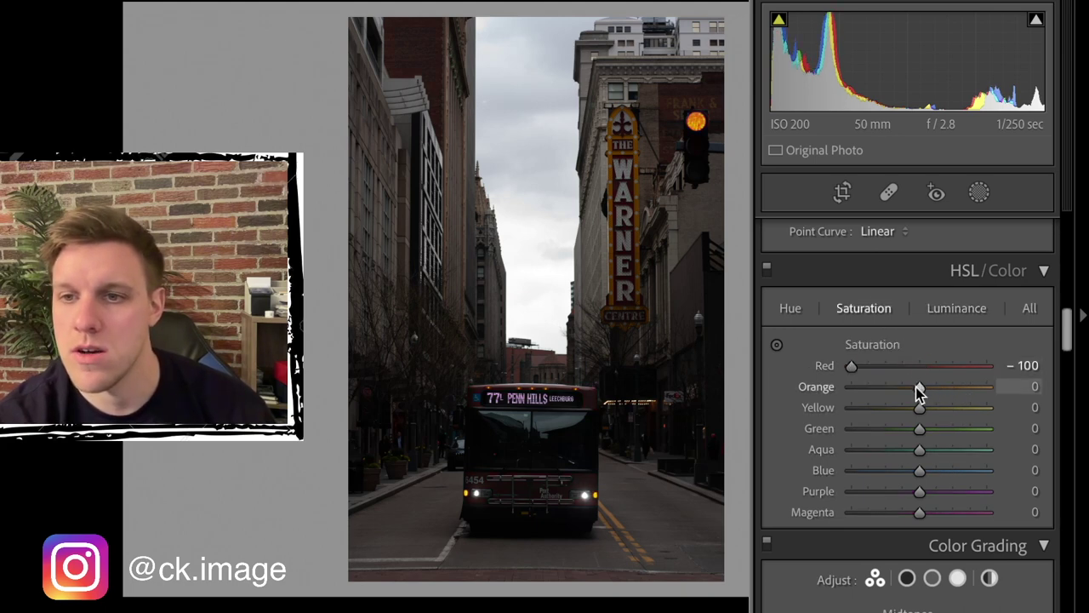
drag(916, 387, 776, 392)
drag(931, 413, 777, 416)
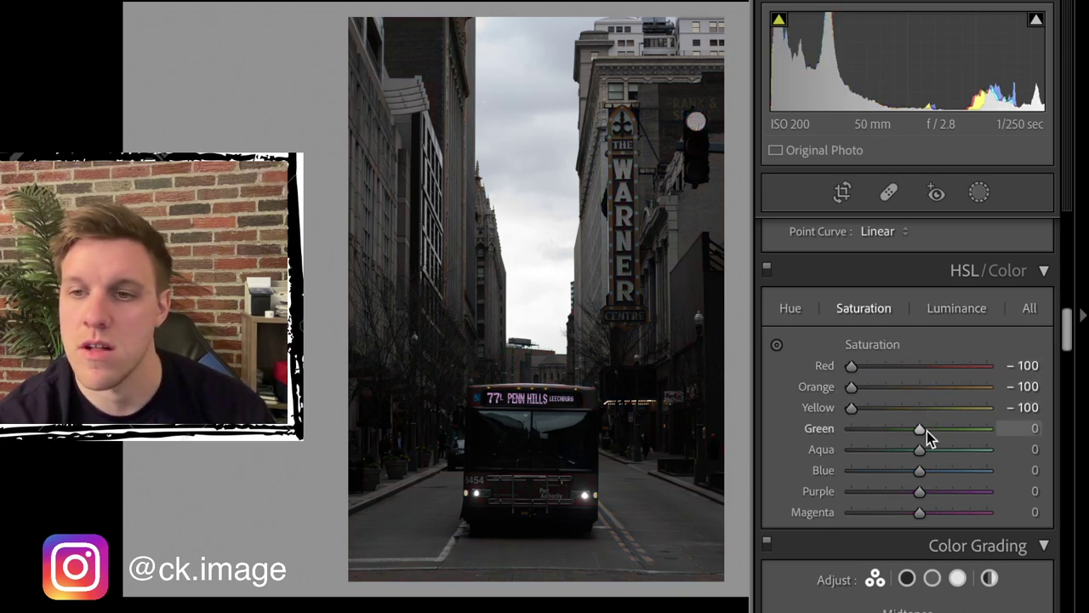
drag(927, 431, 776, 433)
drag(934, 451, 761, 459)
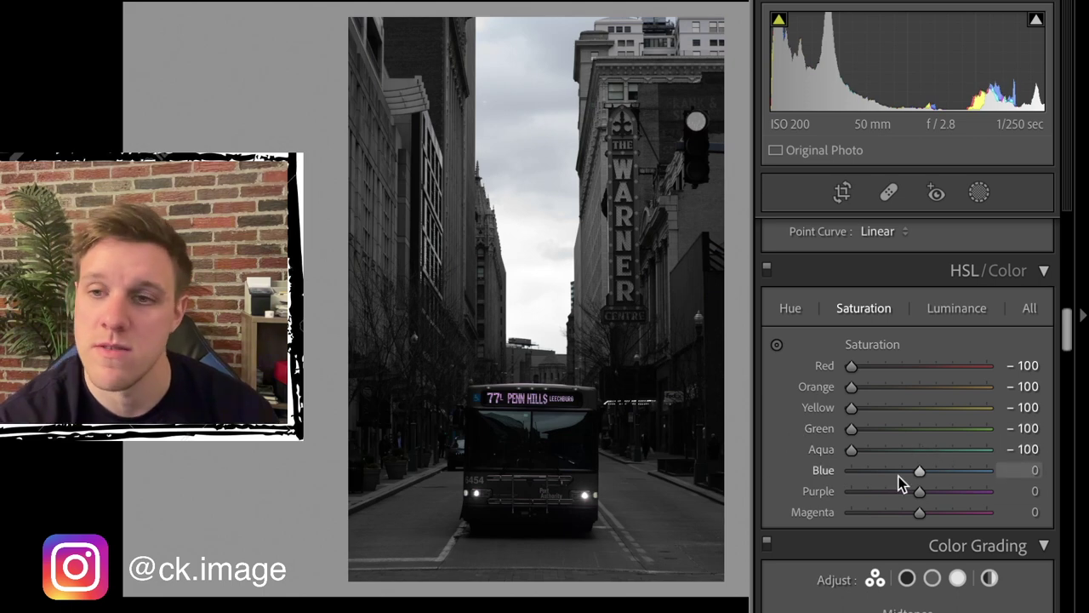
drag(902, 473, 770, 473)
- Set the purple and magenta saturation to −100 as well
scroll(915, 434, up, 8)
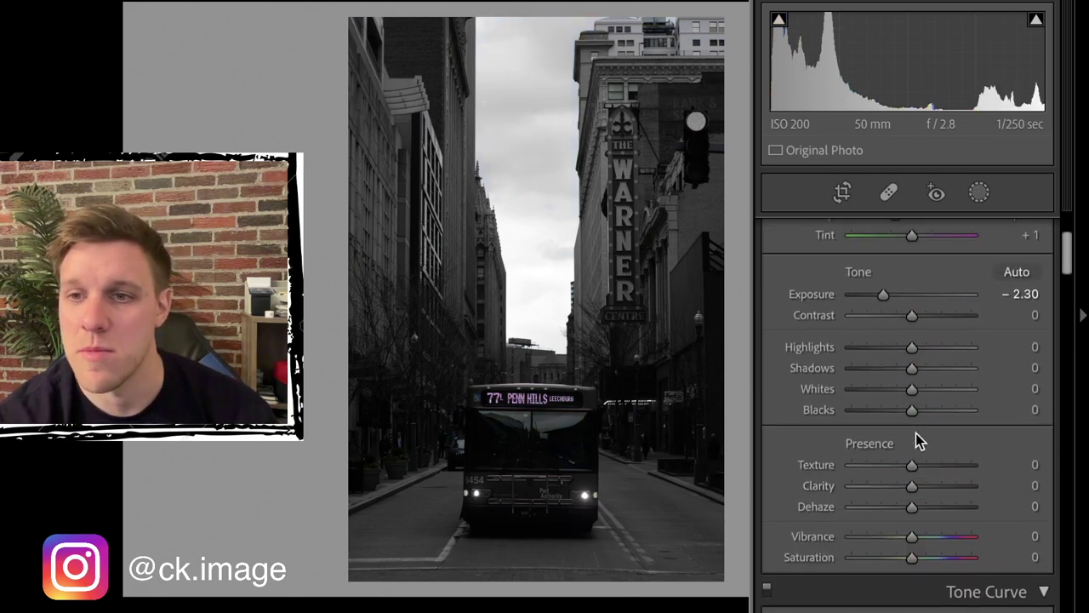
scroll(916, 433, down, 2)
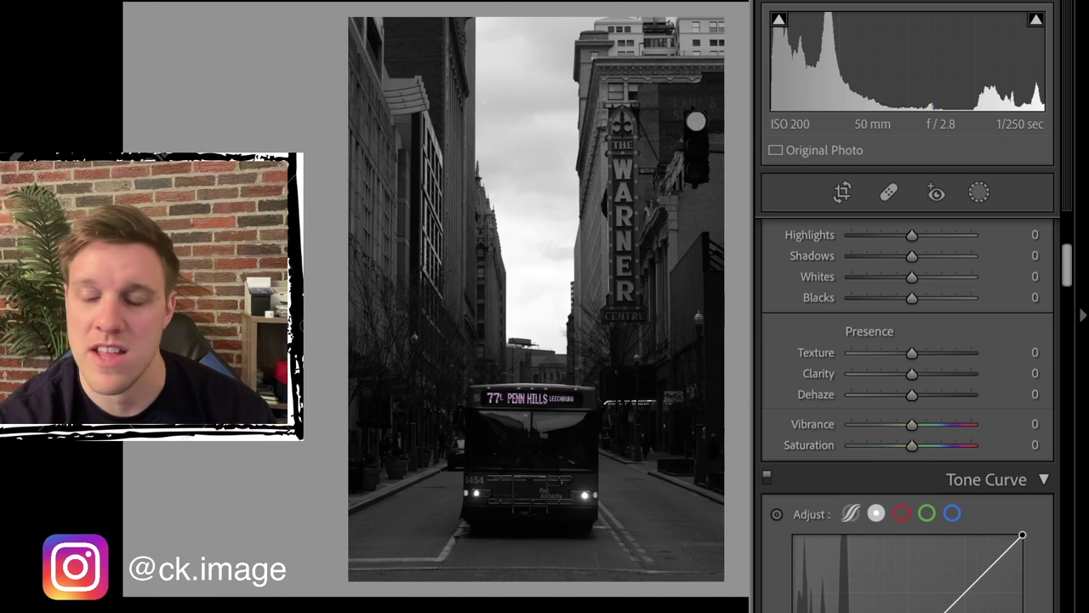
scroll(914, 460, down, 2)
scroll(913, 459, down, 3)
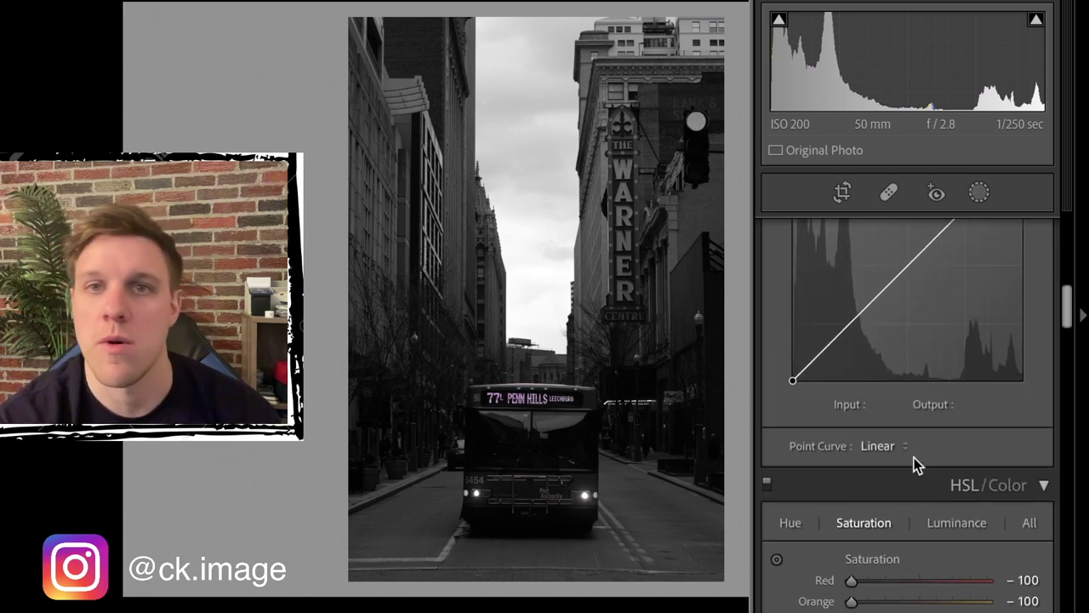
scroll(915, 462, down, 4)
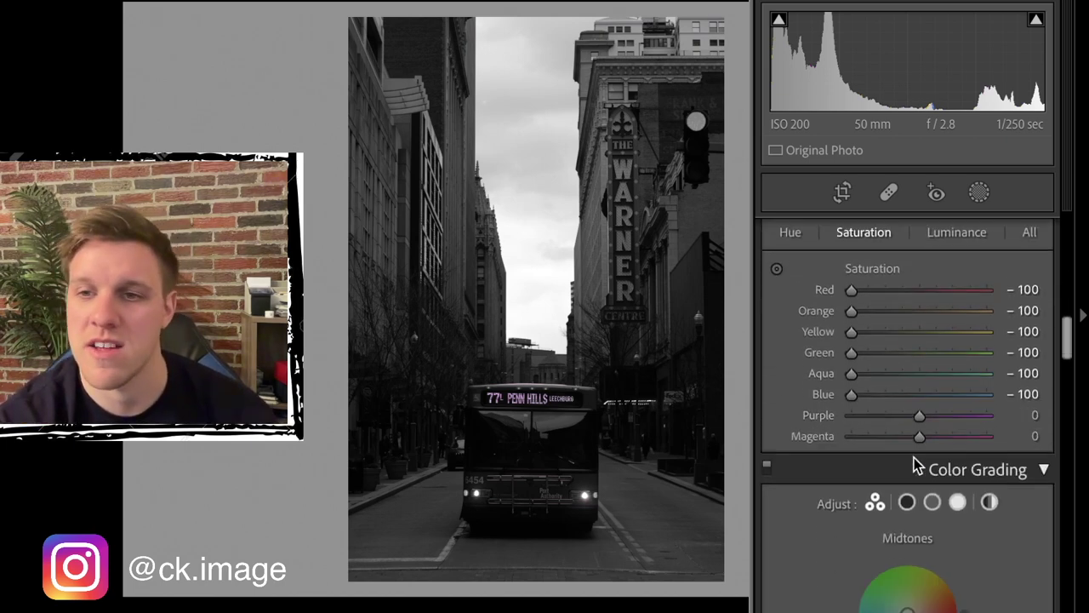
drag(942, 433, 772, 438)
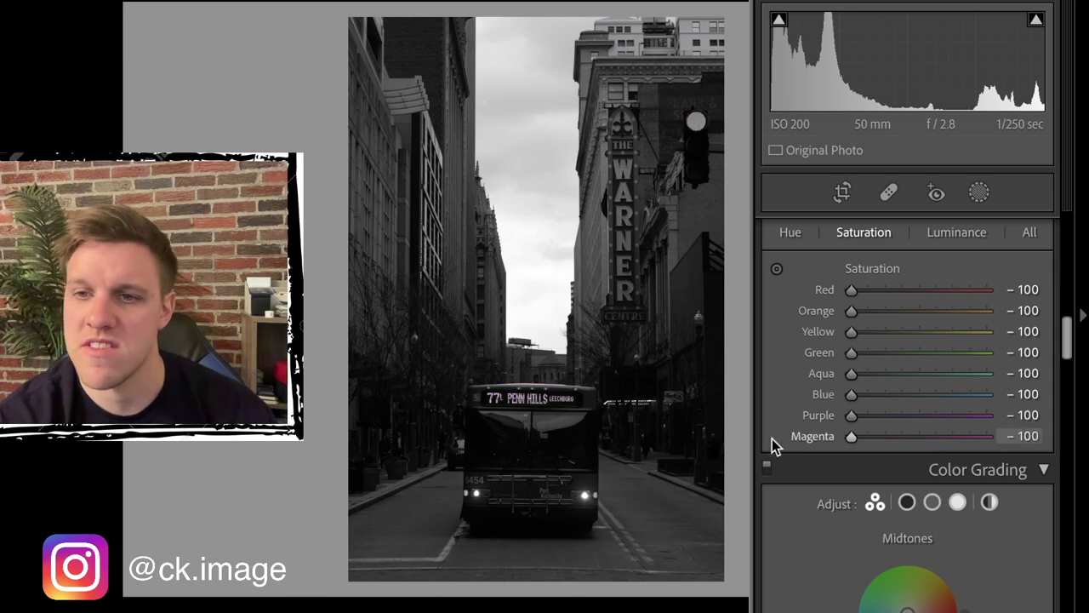
- Raise the photo's whites to +100 and lower the blacks to −6
scroll(964, 393, up, 1)
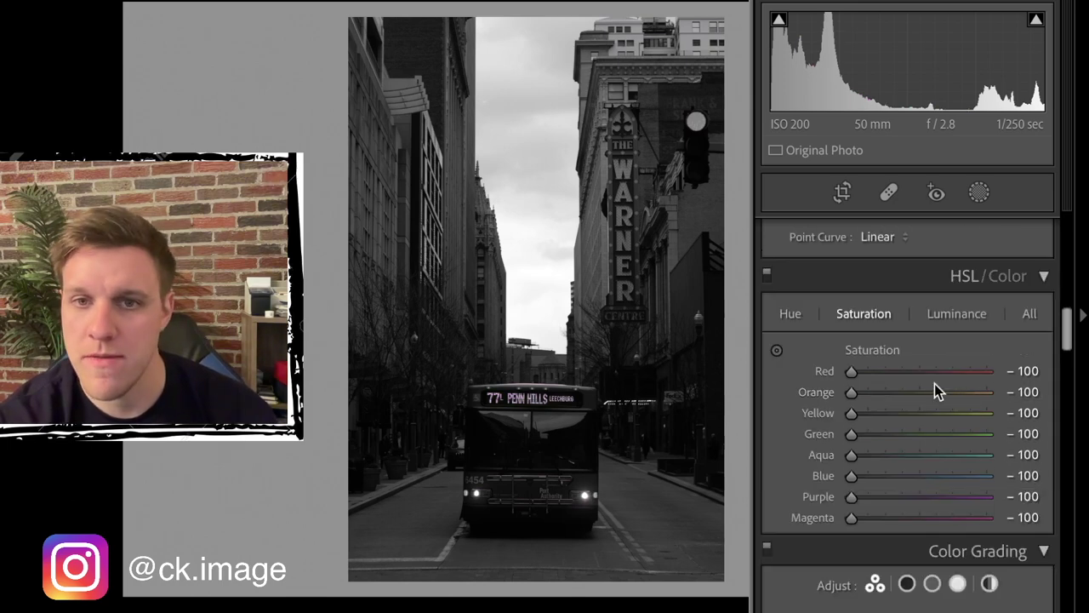
scroll(934, 384, up, 7)
scroll(934, 384, down, 2)
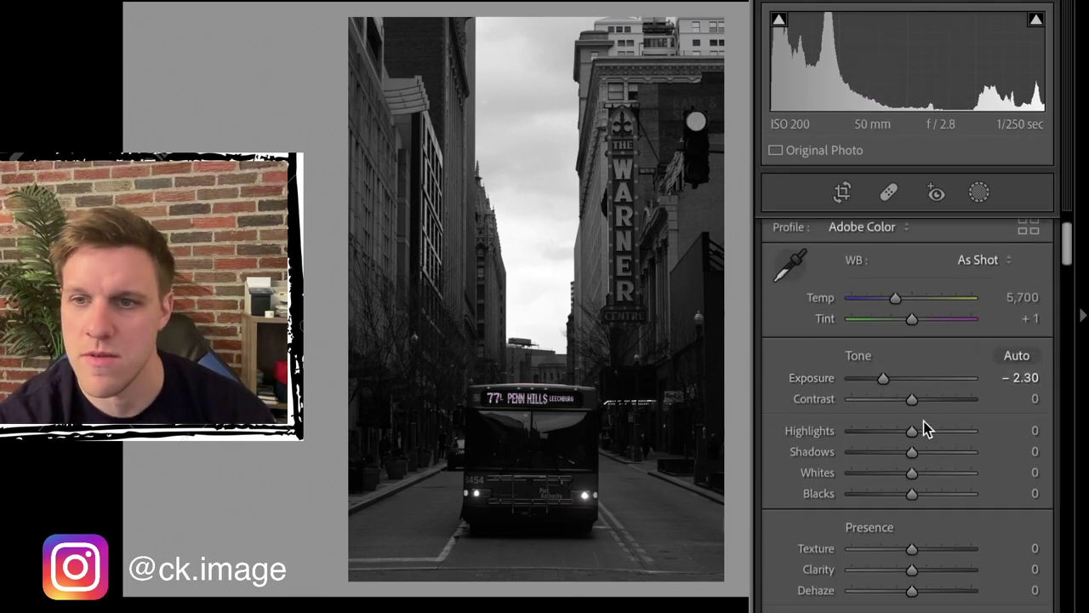
drag(915, 472, 981, 502)
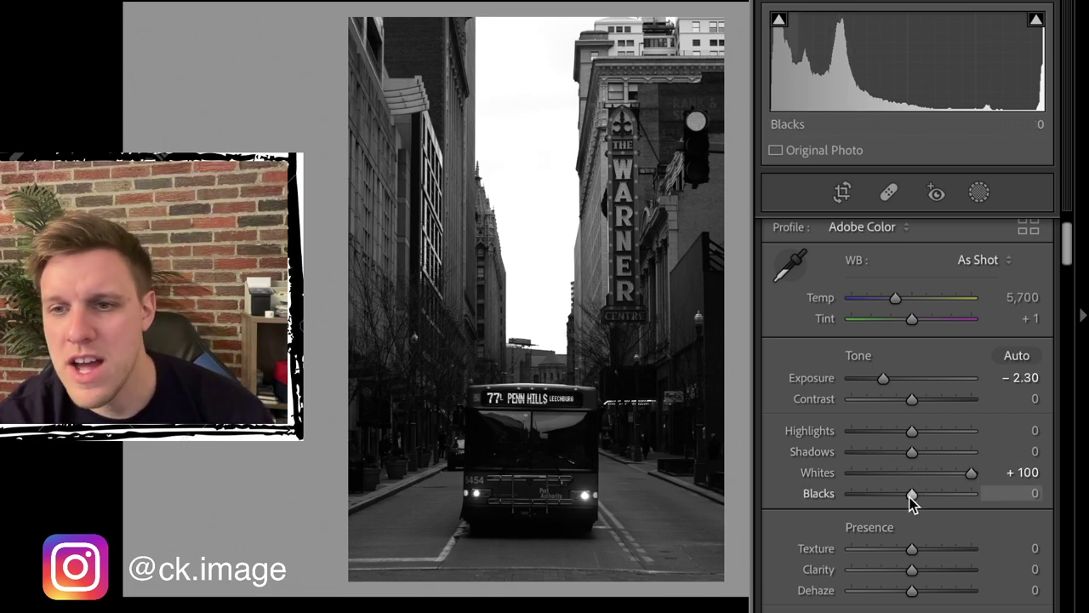
drag(909, 498, 904, 498)
- Set the photo's presence values to Dehaze +32, Clarity +26 and Texture −10
scroll(925, 452, down, 3)
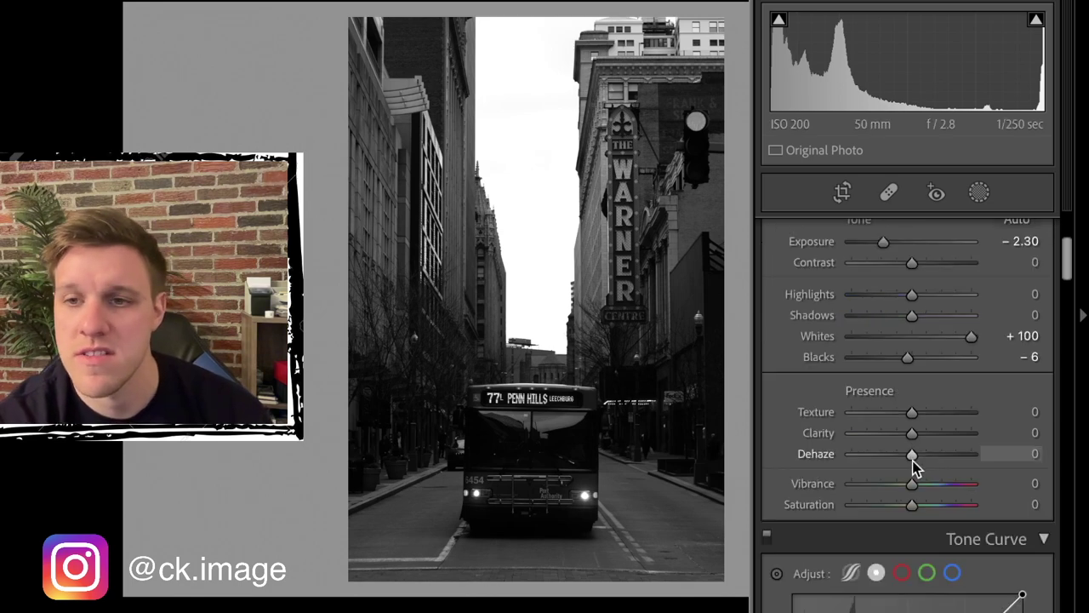
drag(913, 461, 908, 414)
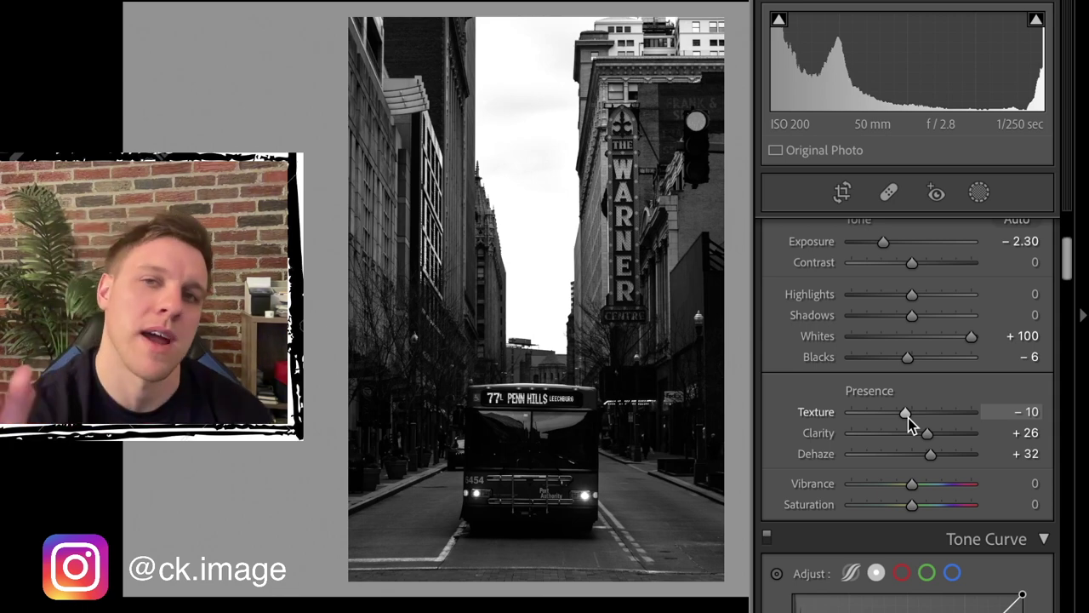
- Add a linear gradient mask over the road from the photo's lower edge to the bus, and darken its exposure to −1.08
click(981, 193)
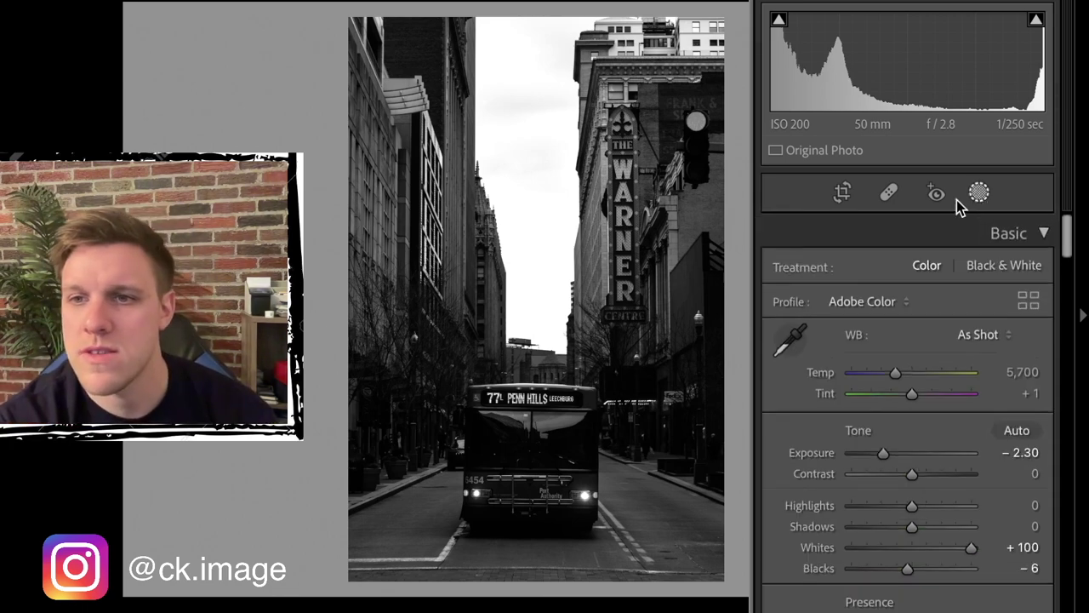
click(880, 363)
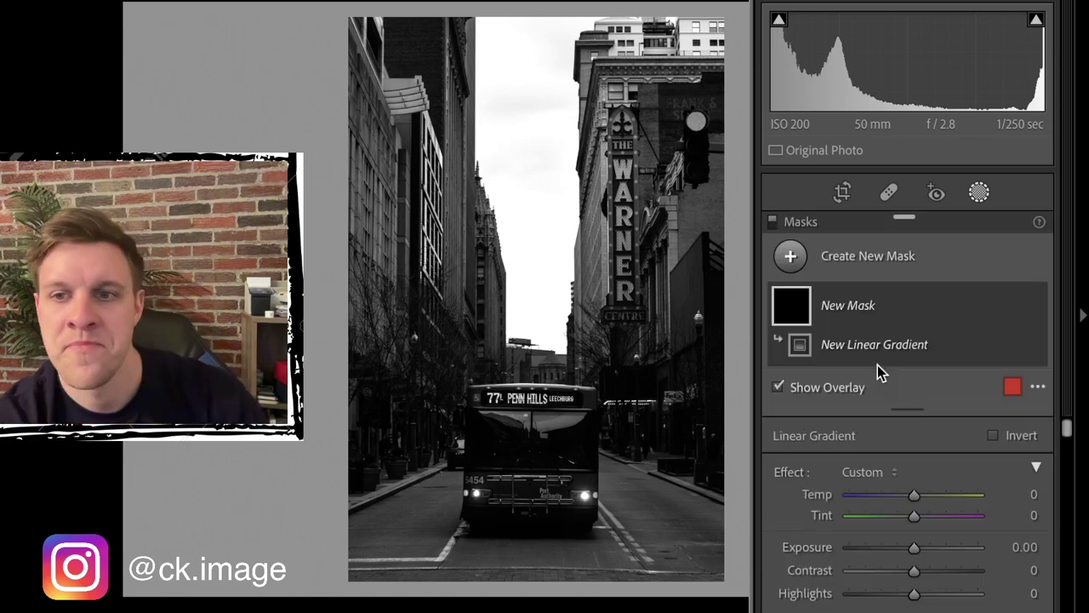
drag(532, 580, 532, 518)
drag(647, 545, 647, 548)
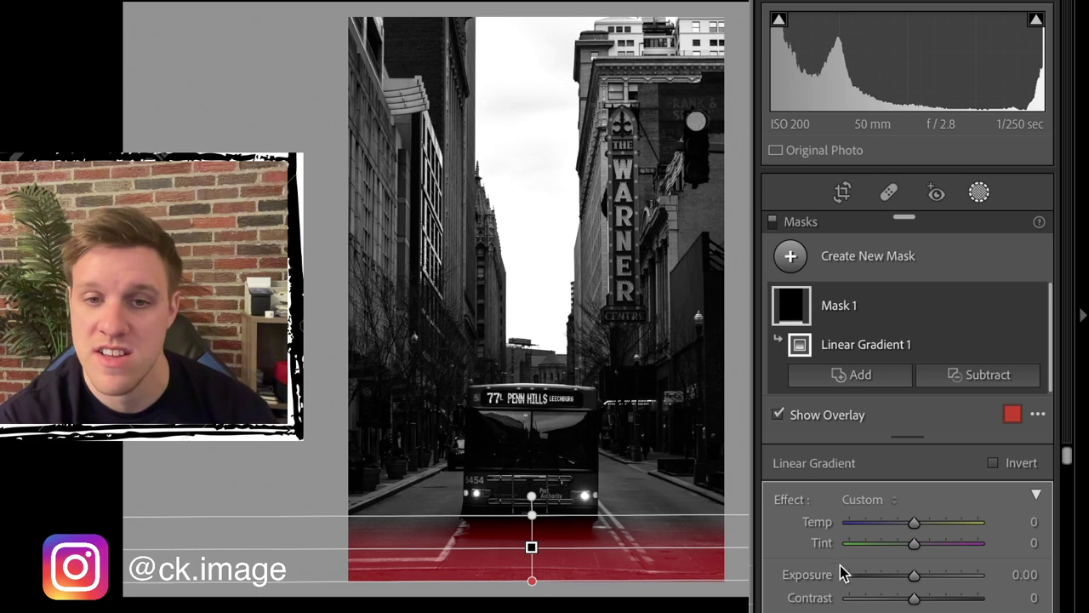
drag(916, 579, 898, 581)
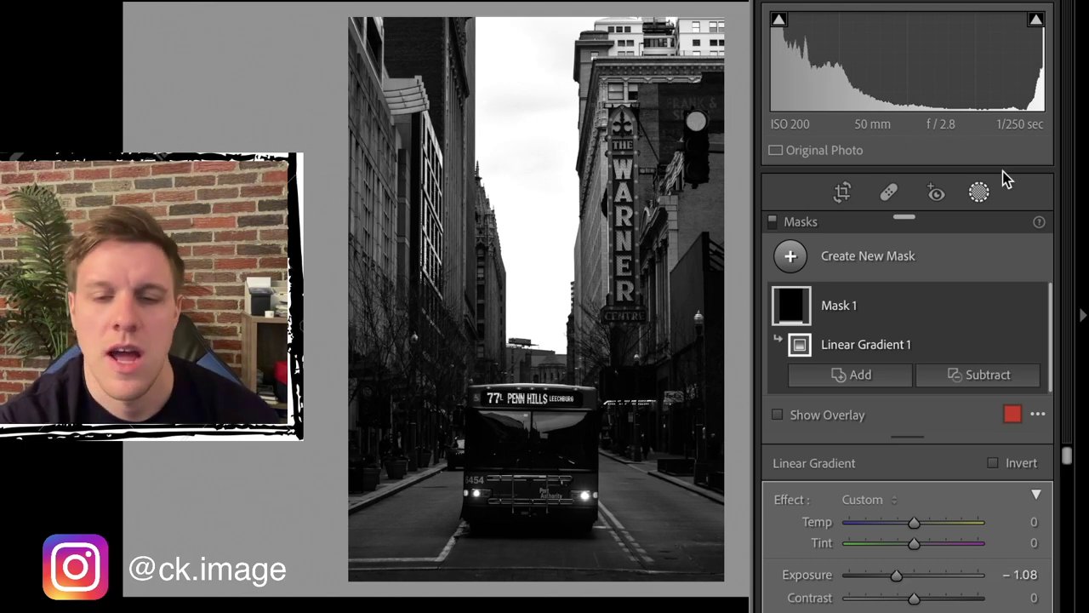
click(981, 193)
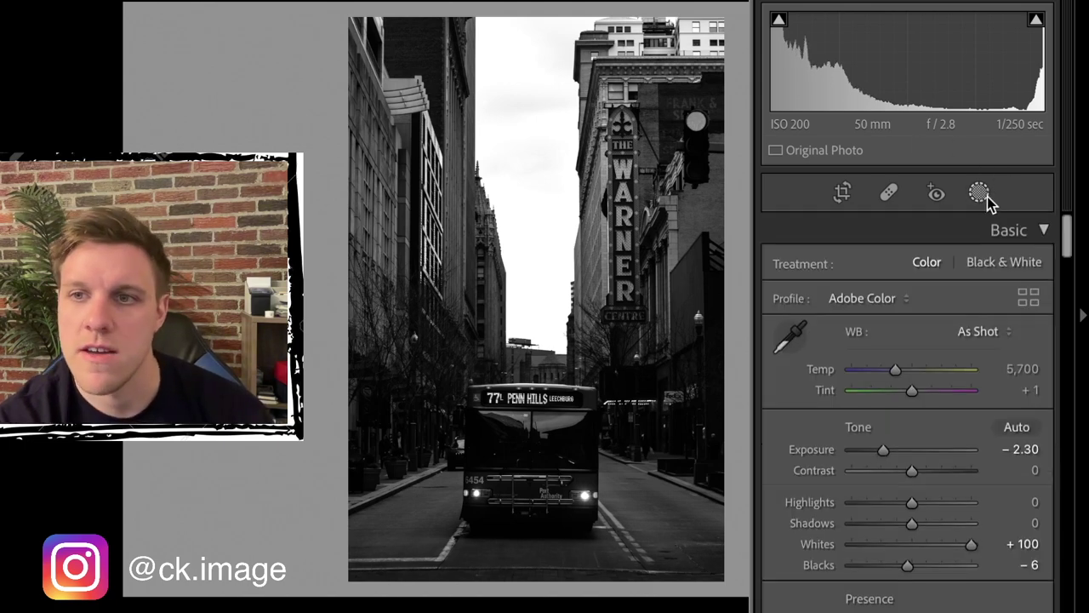
- Create a Select Sky mask, hide its overlay and raise the sky's Dehaze to 61
click(985, 196)
click(894, 256)
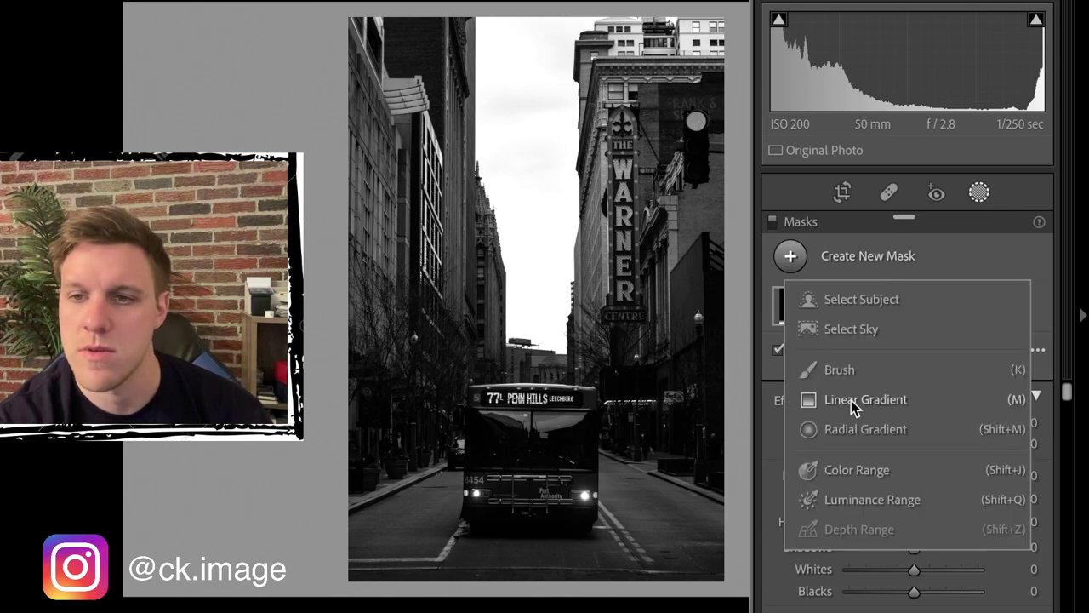
click(885, 330)
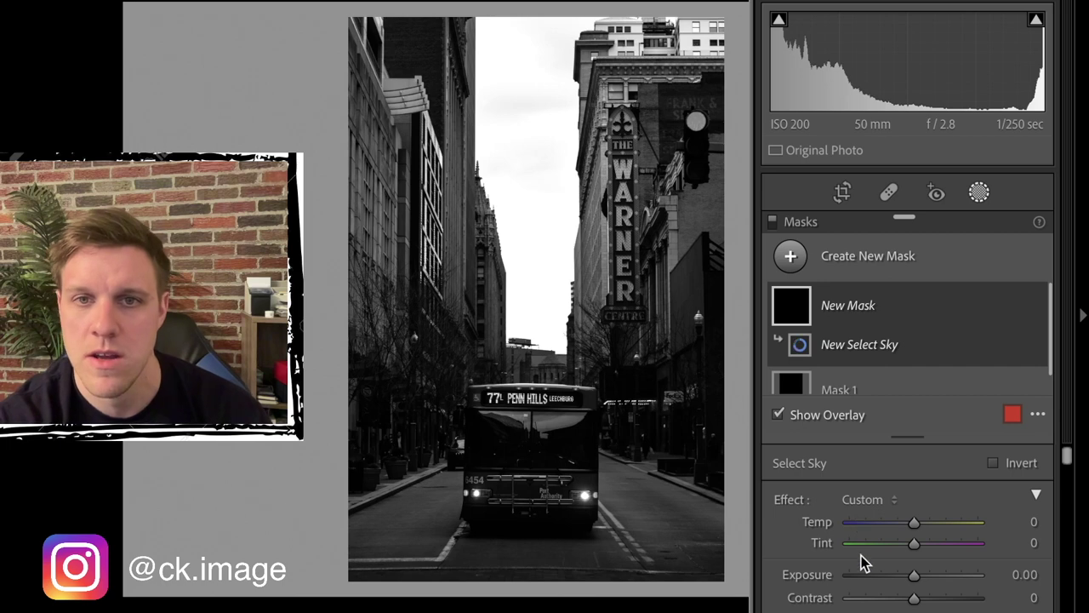
scroll(861, 562, down, 3)
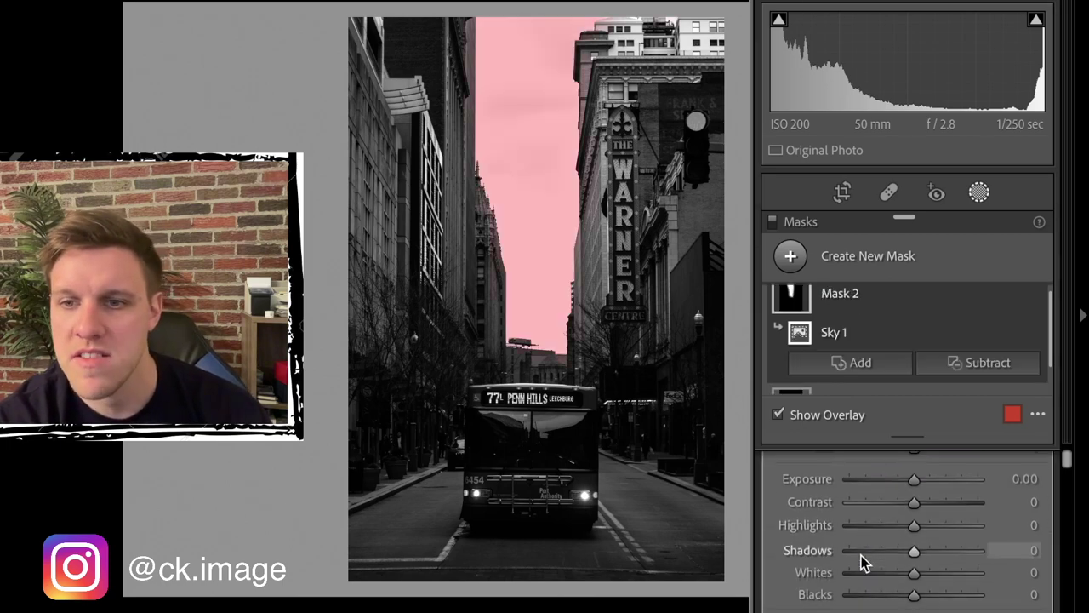
scroll(861, 562, down, 3)
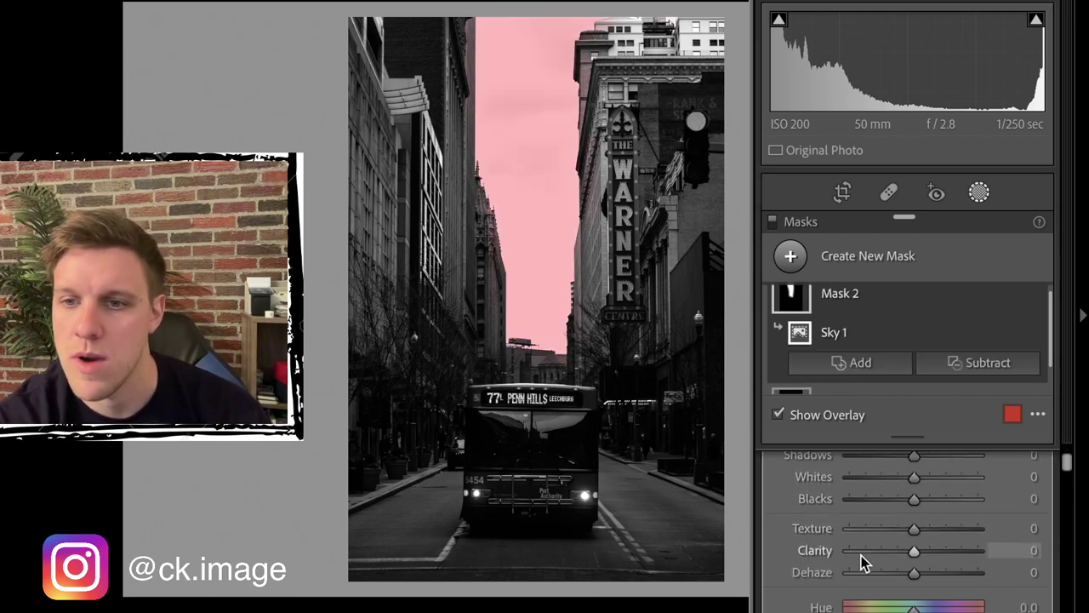
key(o)
drag(919, 574, 949, 584)
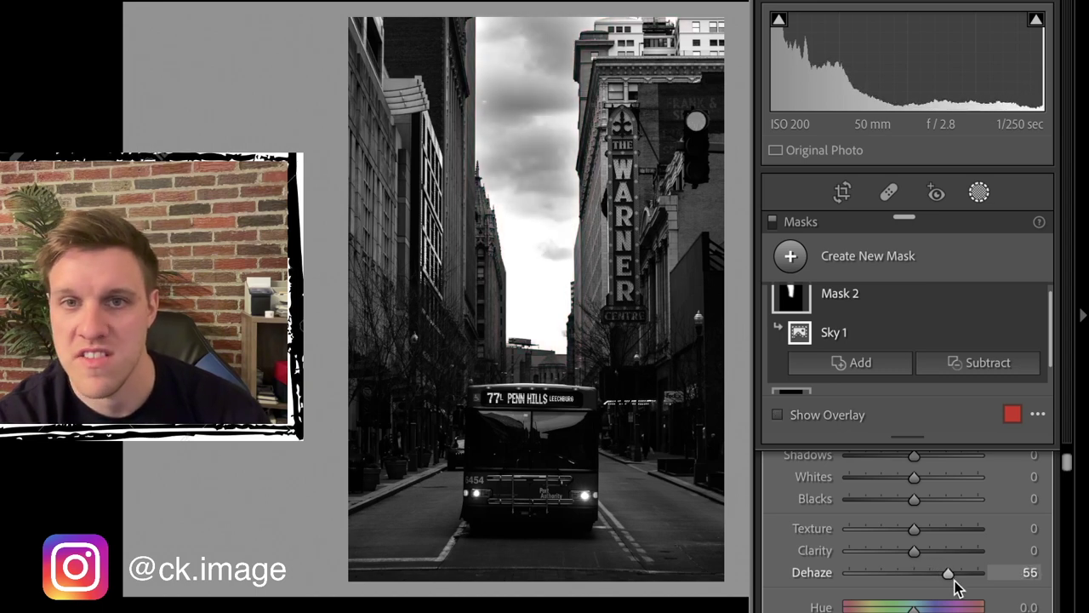
drag(953, 586, 958, 588)
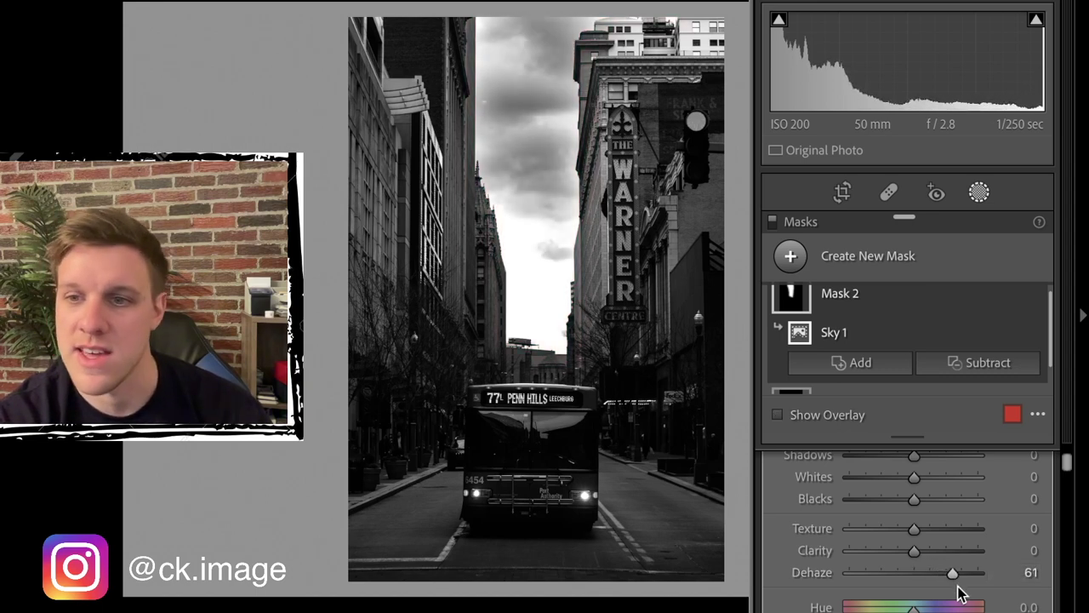
- Set the sky mask's Clarity to 34 and its Texture to −12
mouse_move(914, 556)
mouse_down()
mouse_move(956, 557)
mouse_move(931, 558)
mouse_move(907, 532)
mouse_move(927, 533)
mouse_move(942, 535)
mouse_move(892, 543)
mouse_move(907, 550)
mouse_up()
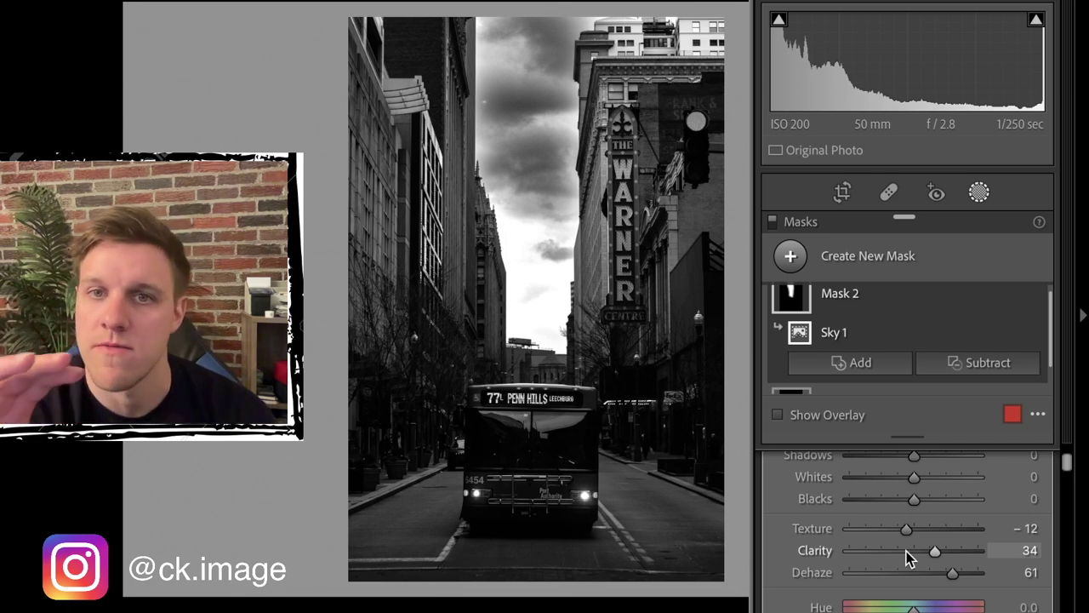
scroll(909, 558, up, 3)
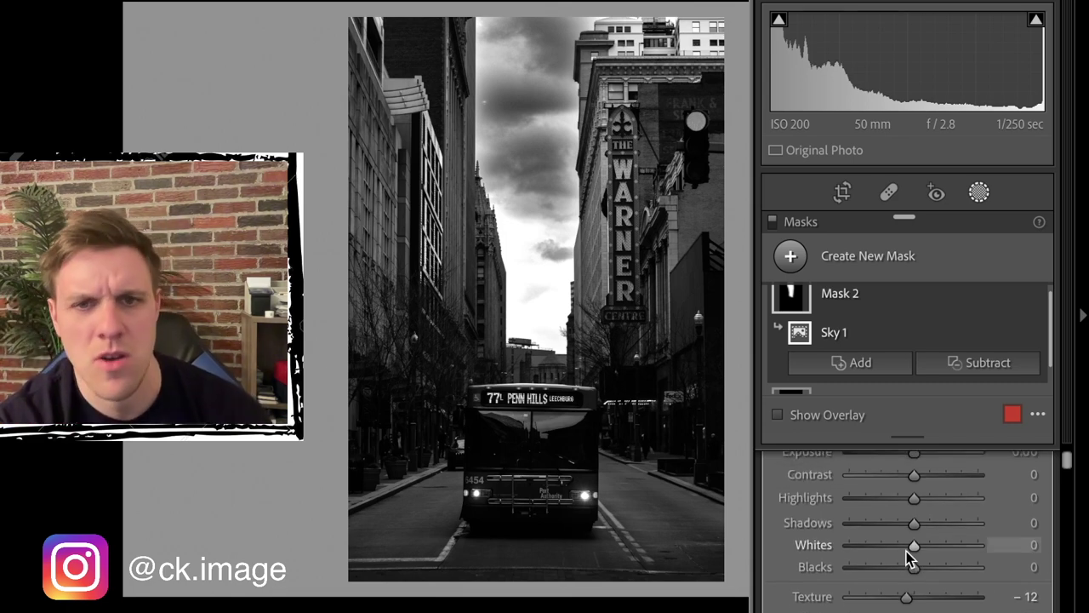
scroll(909, 557, up, 1)
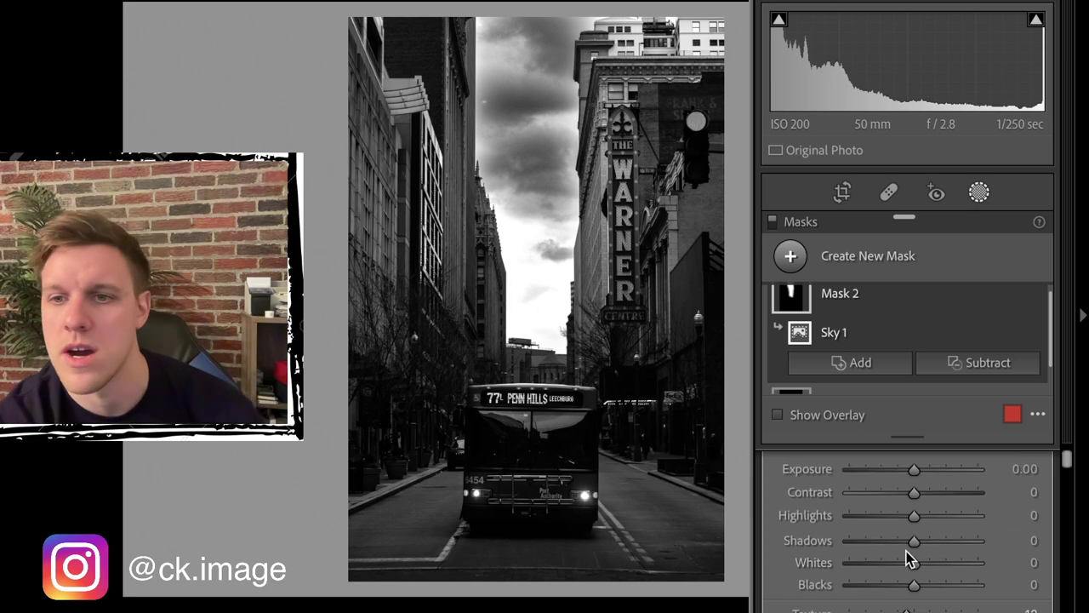
scroll(909, 558, up, 2)
scroll(909, 557, down, 2)
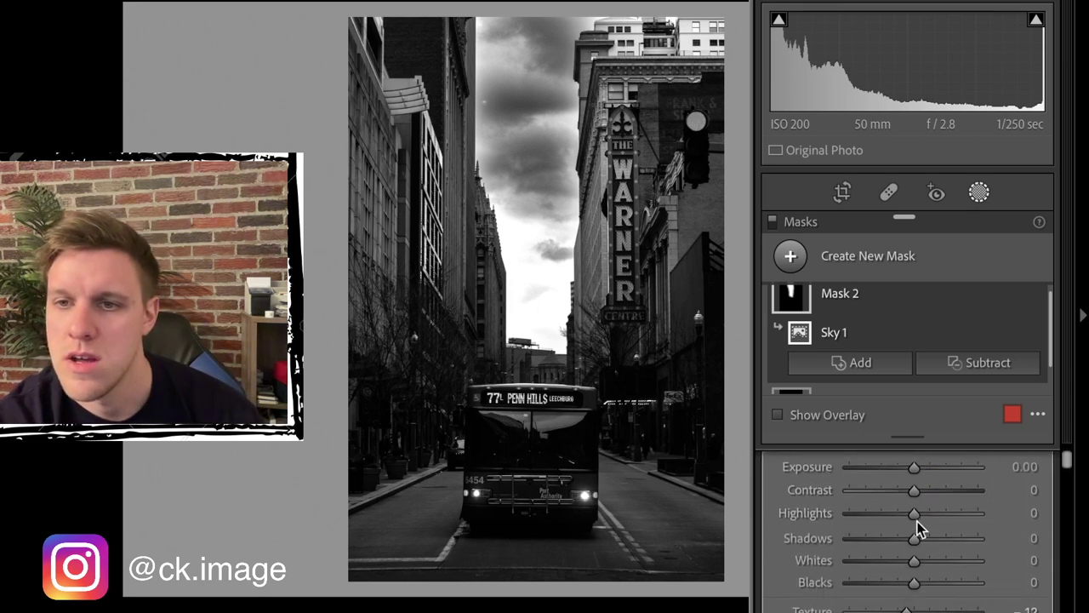
- Leave masking and lower the whole photo's Highlights to −44
click(986, 199)
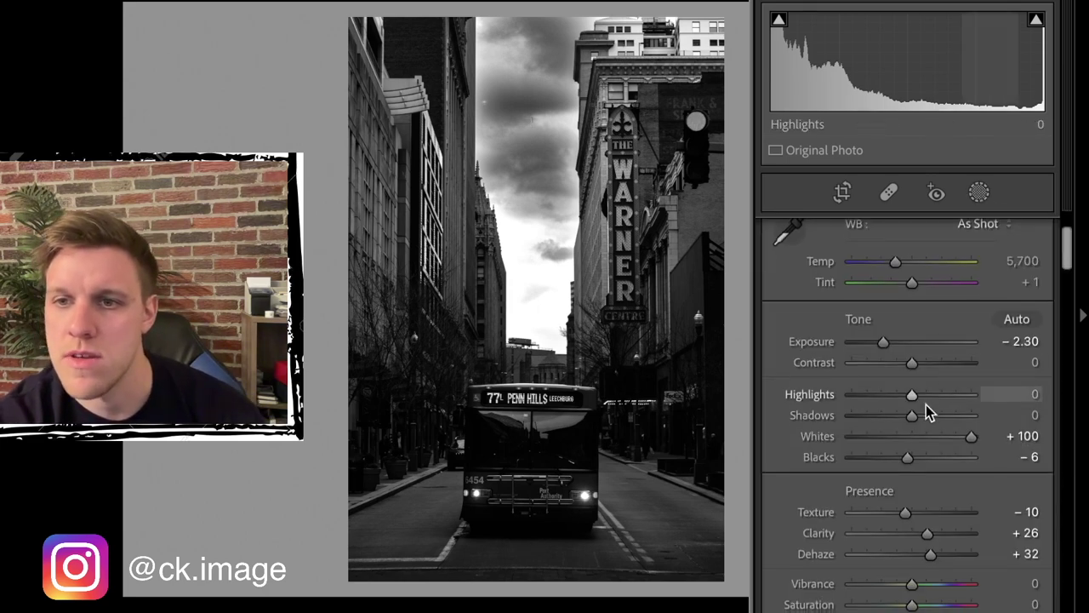
drag(909, 397, 885, 418)
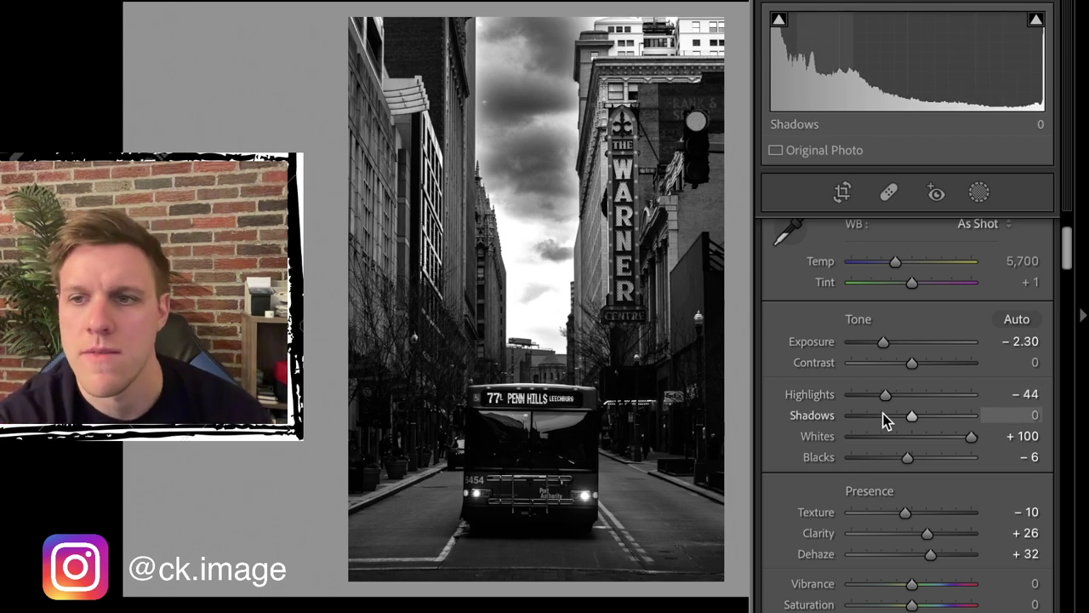
- Add three anchor points along the lower part of the point tone curve and lift its black point to output 12
scroll(885, 417, down, 10)
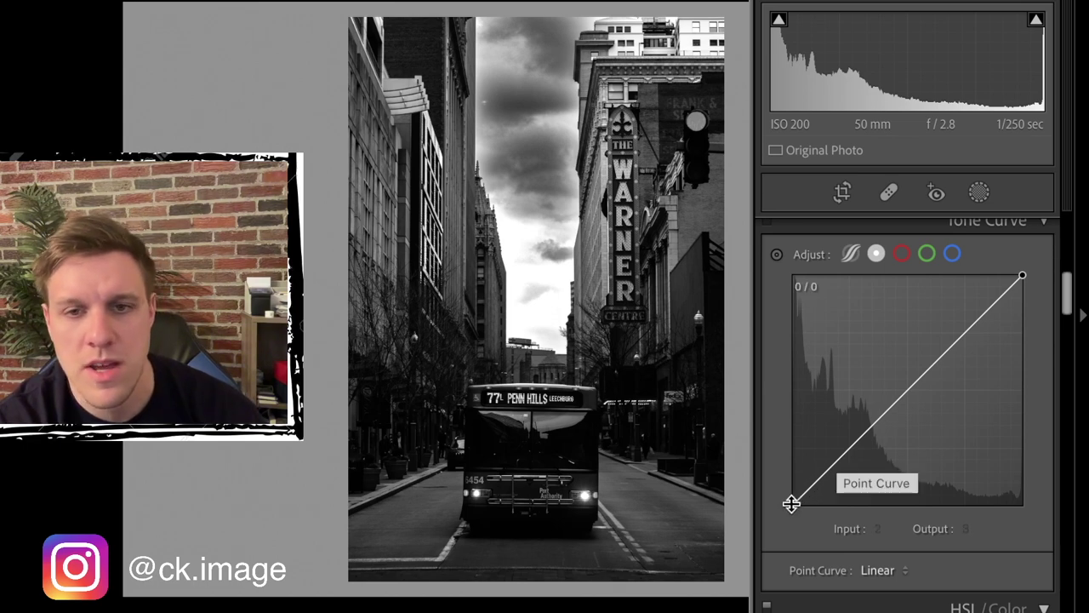
drag(792, 504, 756, 510)
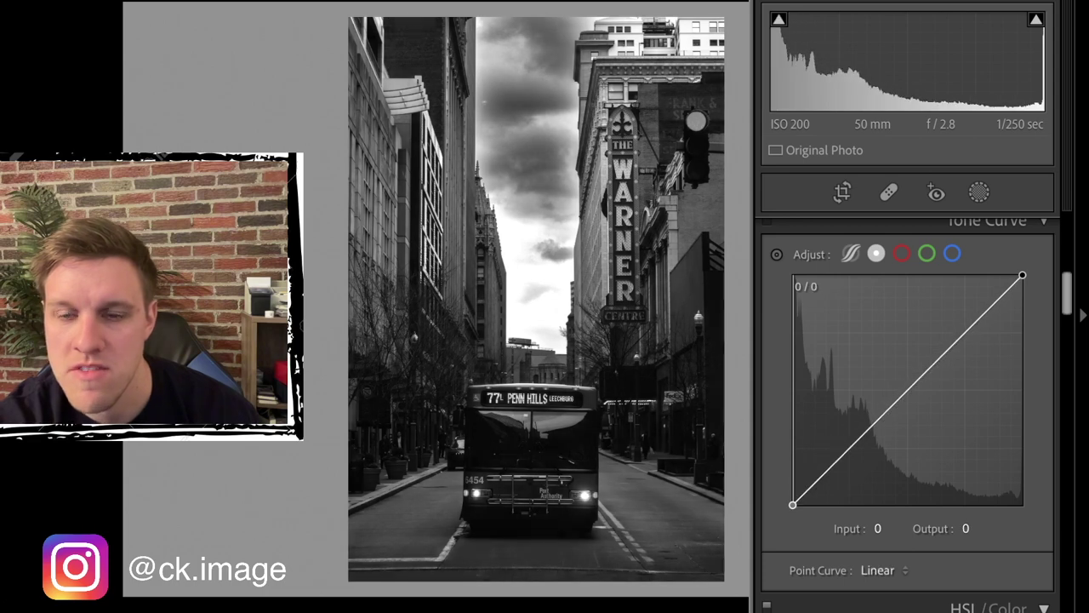
click(810, 487)
click(830, 466)
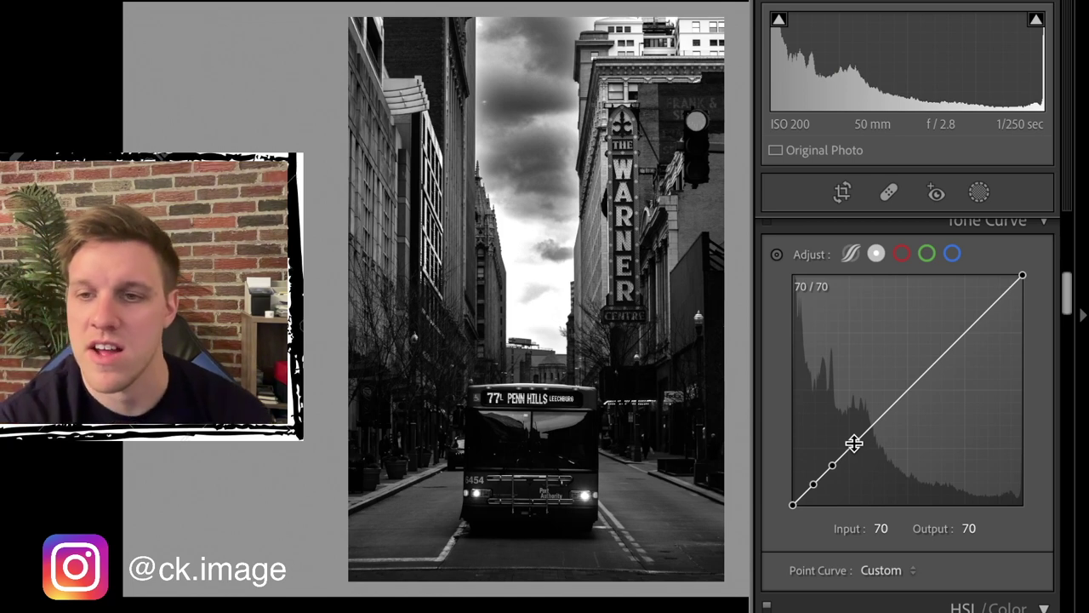
click(854, 443)
drag(790, 508, 772, 494)
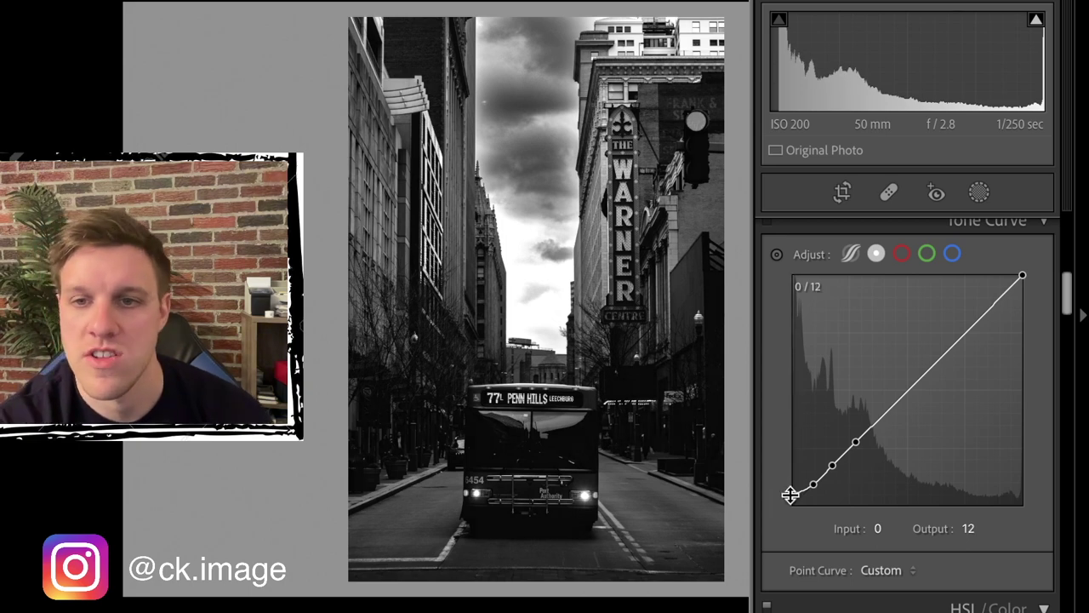
- Set the HSL saturation to Red +100, Orange −71, Yellow −100 and Green −100
scroll(858, 572, down, 5)
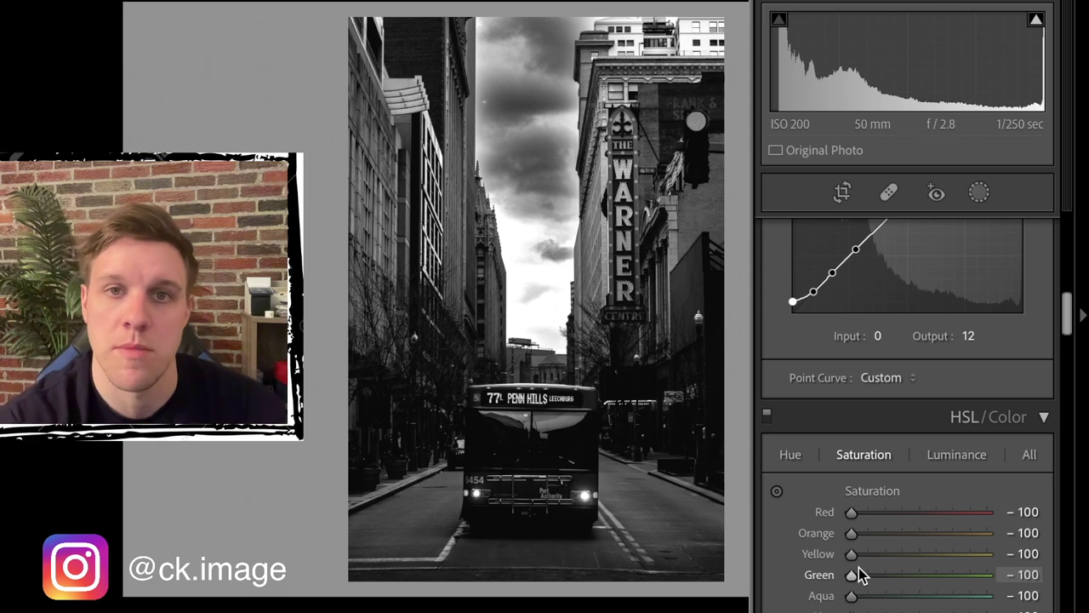
scroll(858, 575, down, 2)
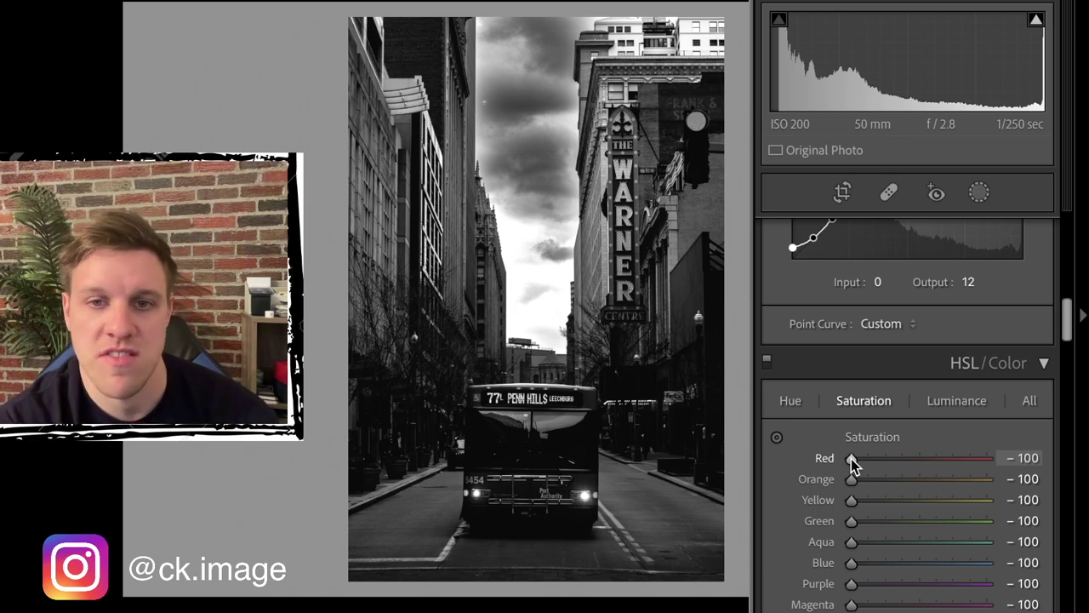
drag(851, 458, 1002, 487)
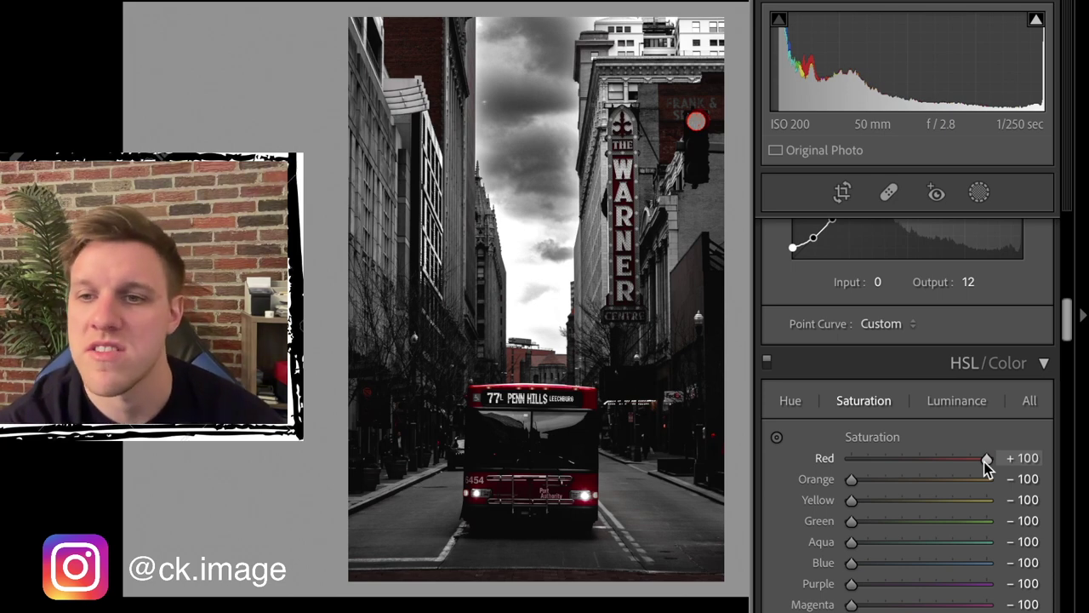
drag(851, 479, 1036, 528)
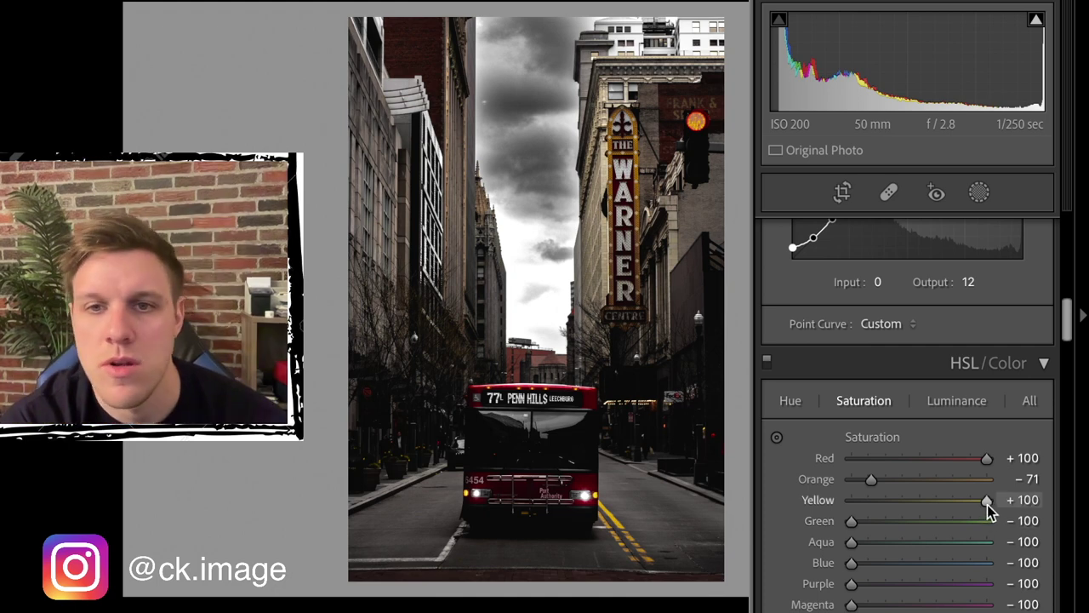
drag(987, 502, 843, 523)
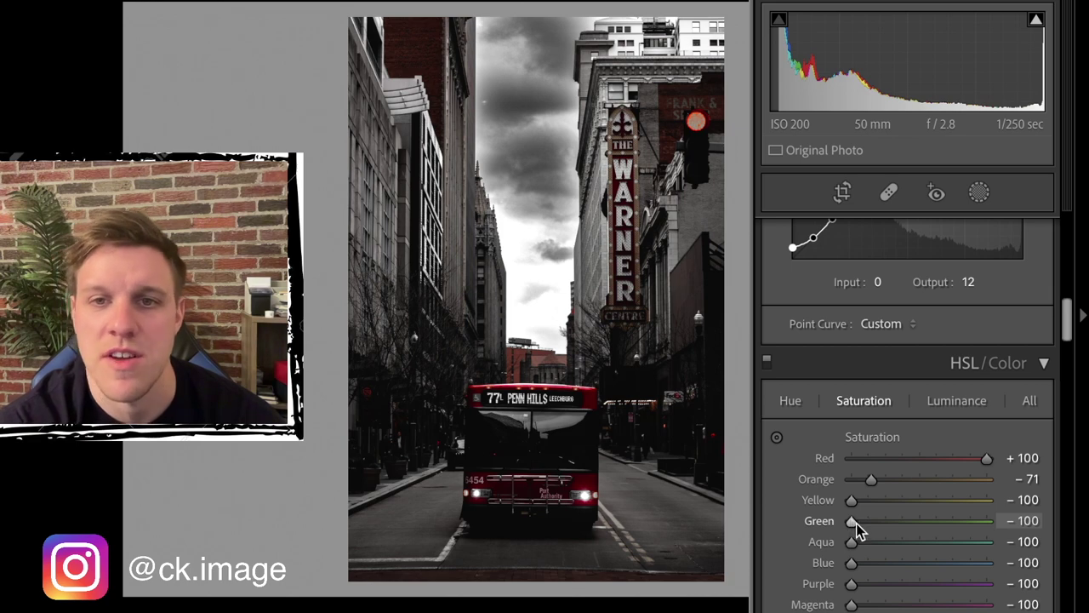
drag(851, 521, 795, 516)
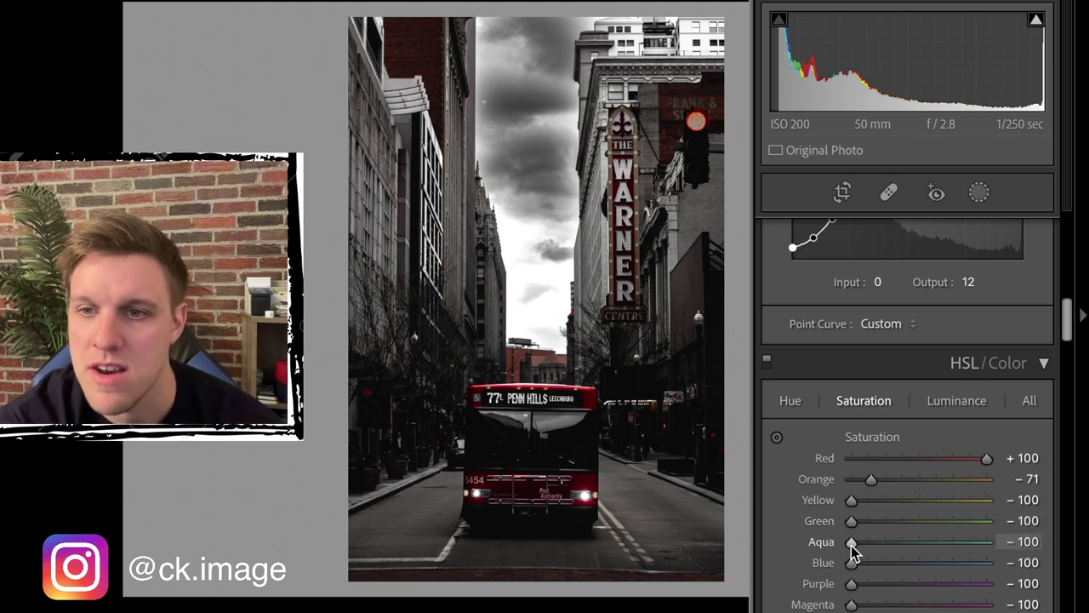
- Set the HSL saturation to Aqua −73 and Blue −75, with Purple and Magenta at −100
drag(851, 545, 951, 557)
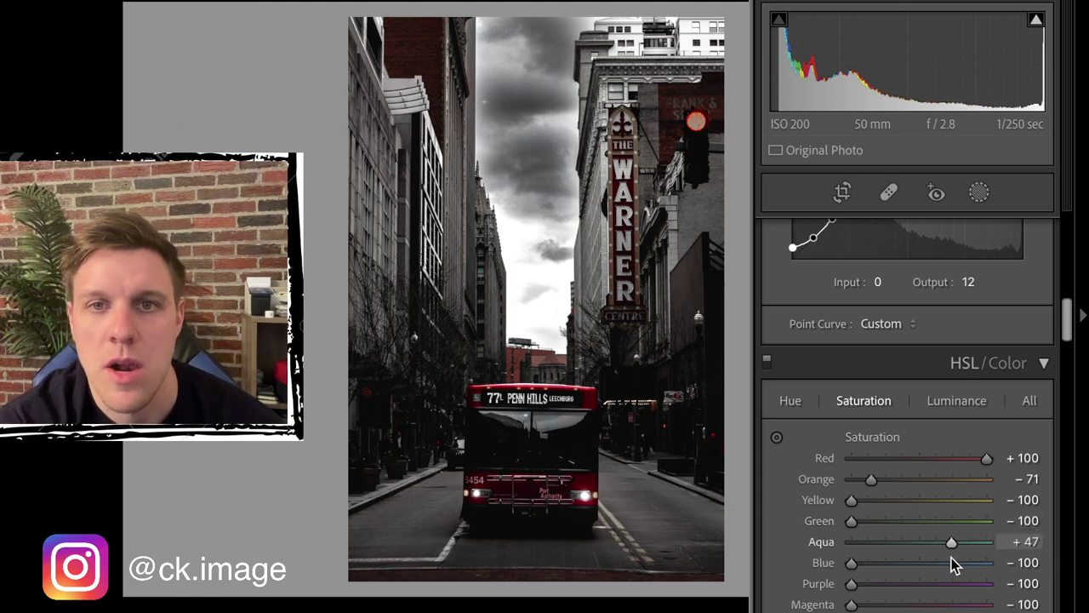
drag(878, 557, 1038, 579)
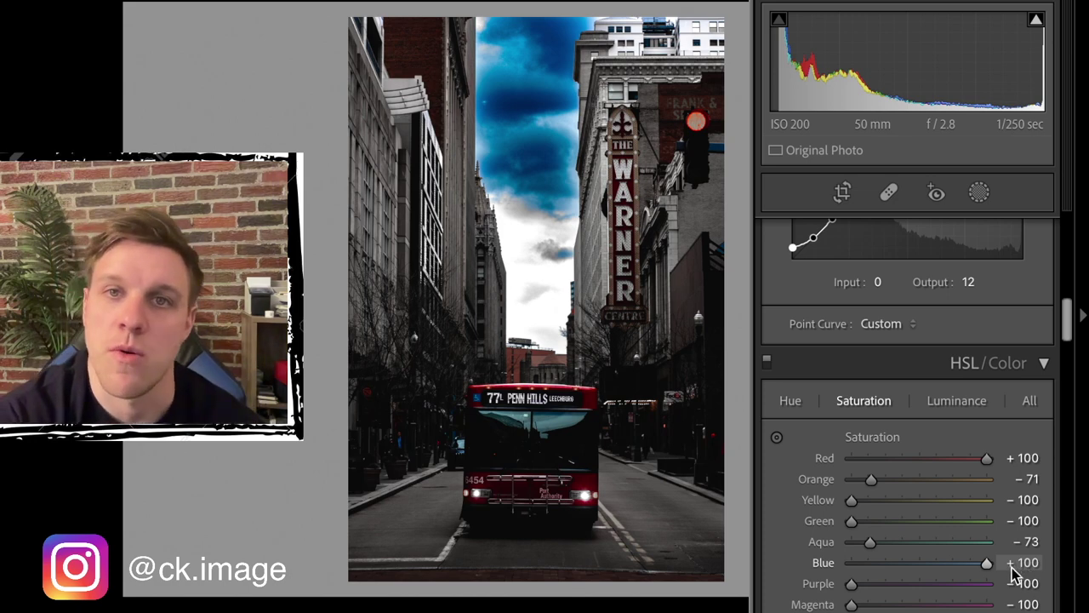
drag(989, 564, 866, 543)
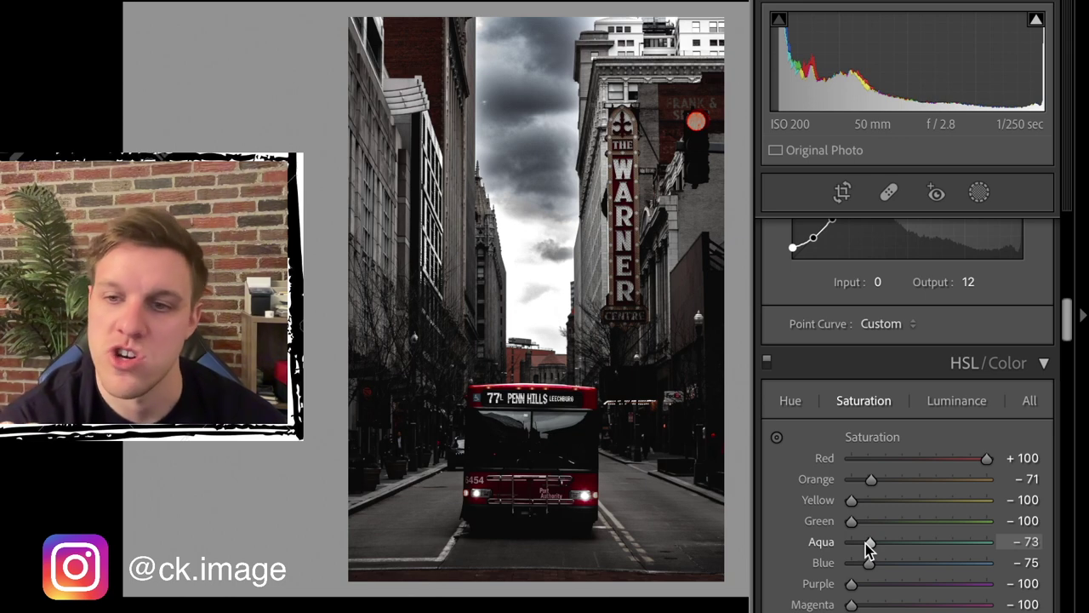
mouse_move(852, 584)
mouse_down()
mouse_move(984, 596)
mouse_move(802, 587)
mouse_move(854, 606)
mouse_move(987, 605)
mouse_move(851, 605)
mouse_up()
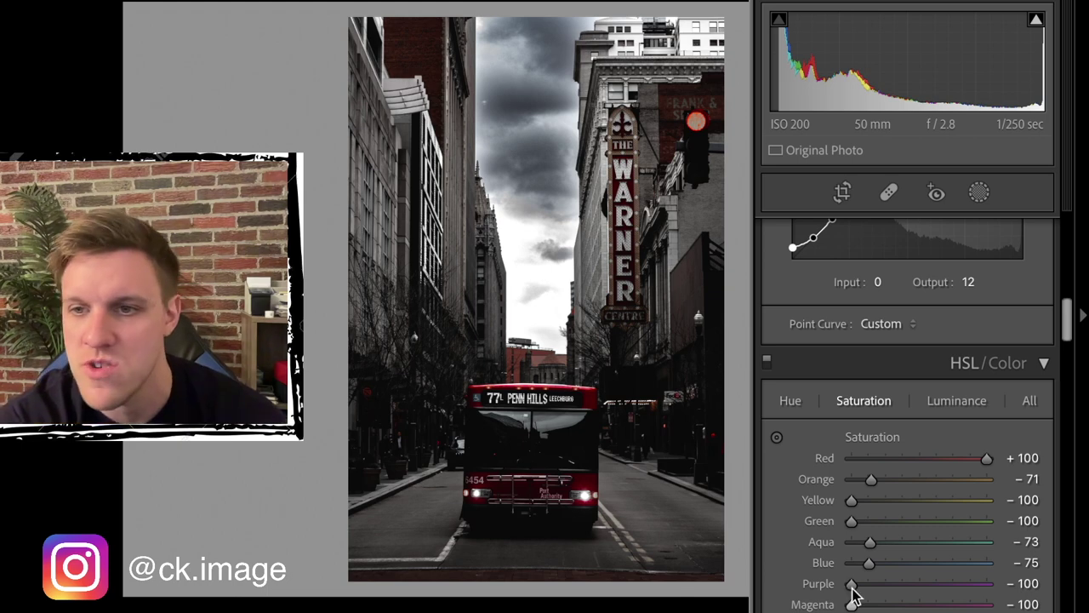
- Set the HSL luminance to Red +93, Orange +47 and Yellow −40
click(946, 409)
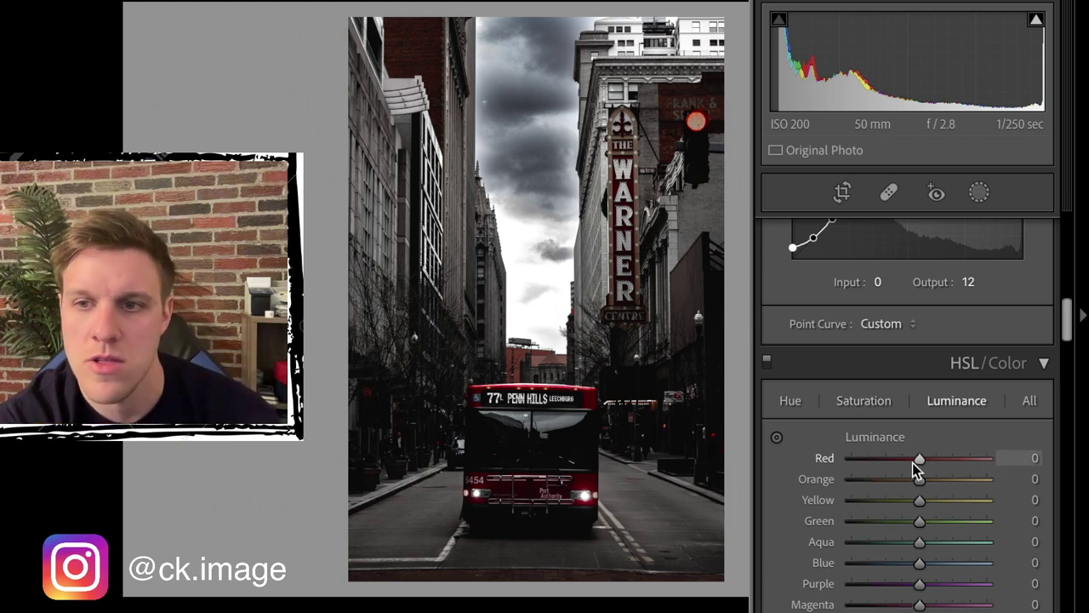
mouse_move(918, 463)
mouse_down()
mouse_move(989, 464)
mouse_move(924, 474)
mouse_up()
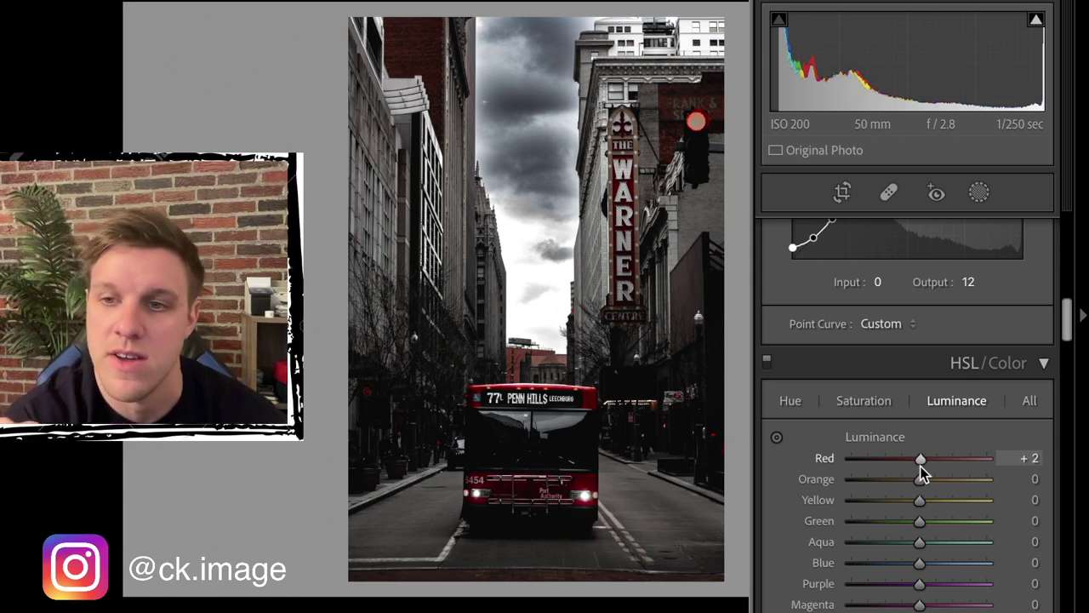
drag(922, 465, 984, 464)
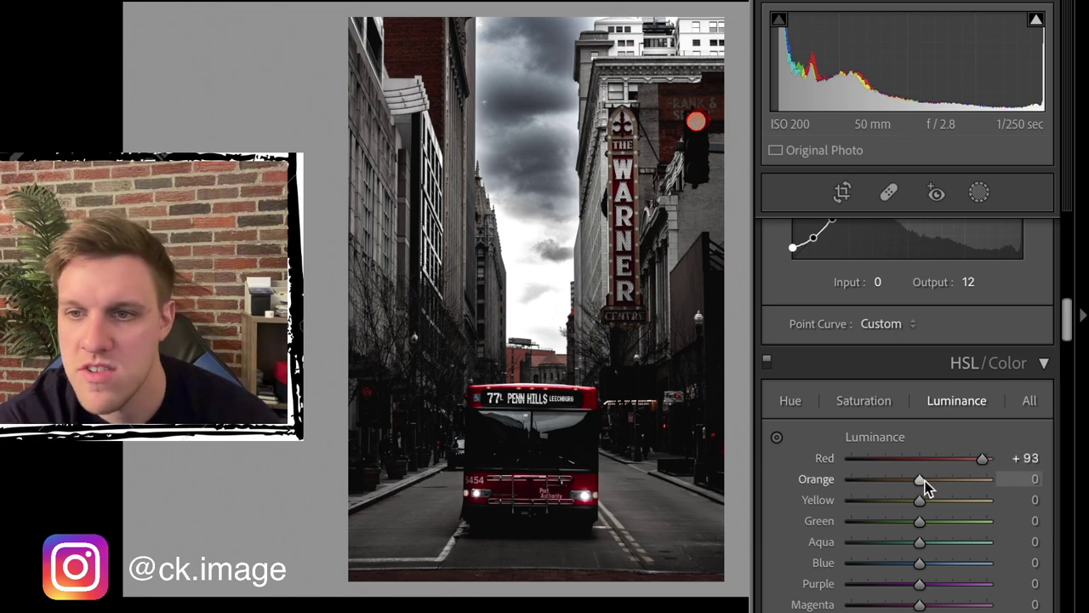
drag(920, 484, 903, 517)
drag(873, 516, 896, 526)
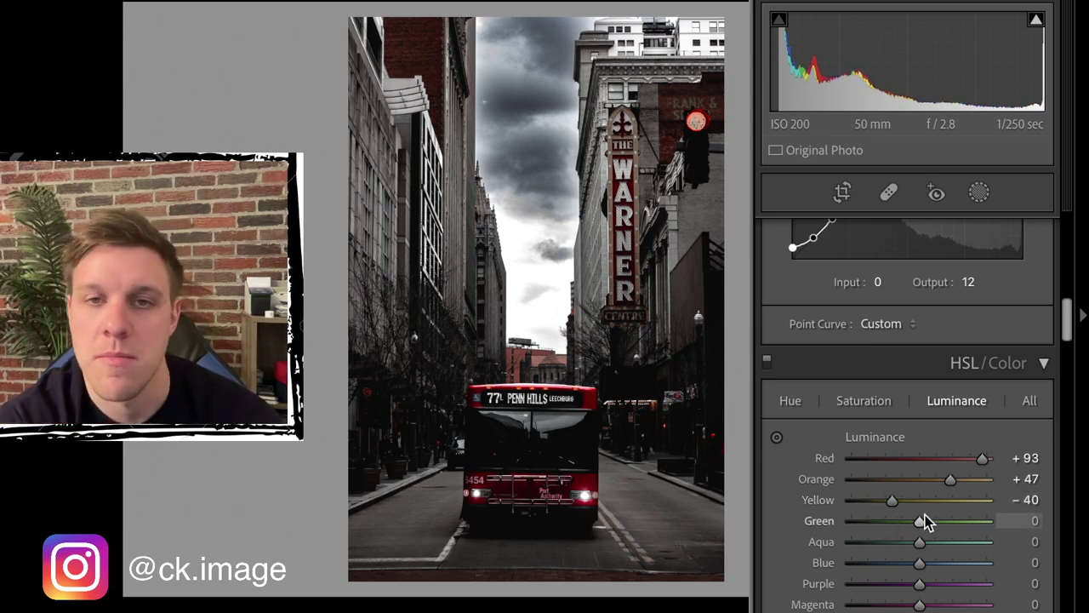
- Set the HSL luminance to Green +2, Aqua −36, Blue −45, Purple +67 and Magenta +100
drag(919, 521, 865, 549)
drag(934, 549, 898, 571)
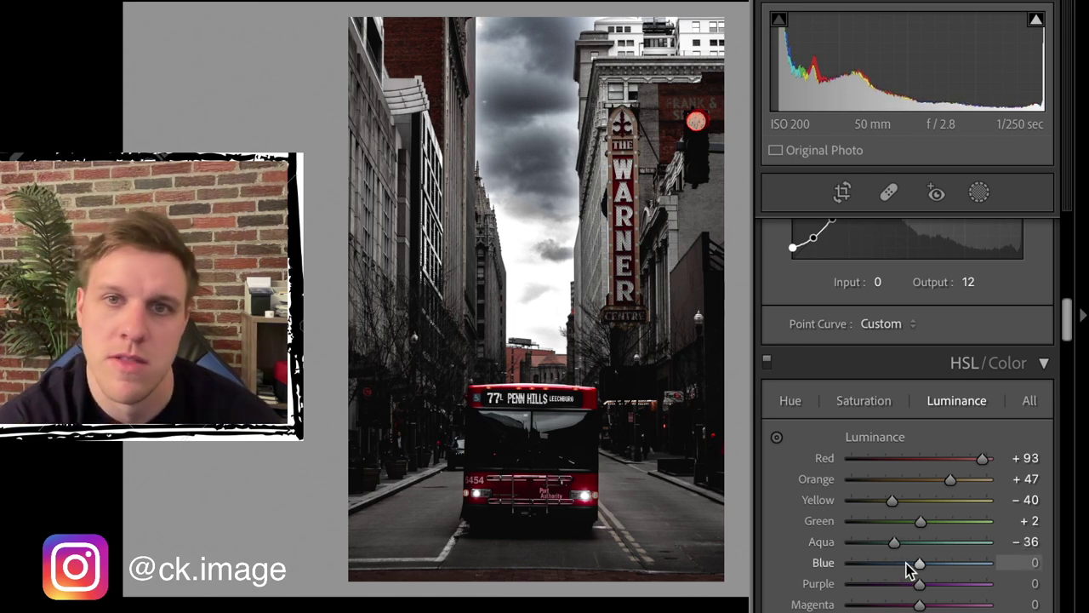
drag(921, 564, 889, 574)
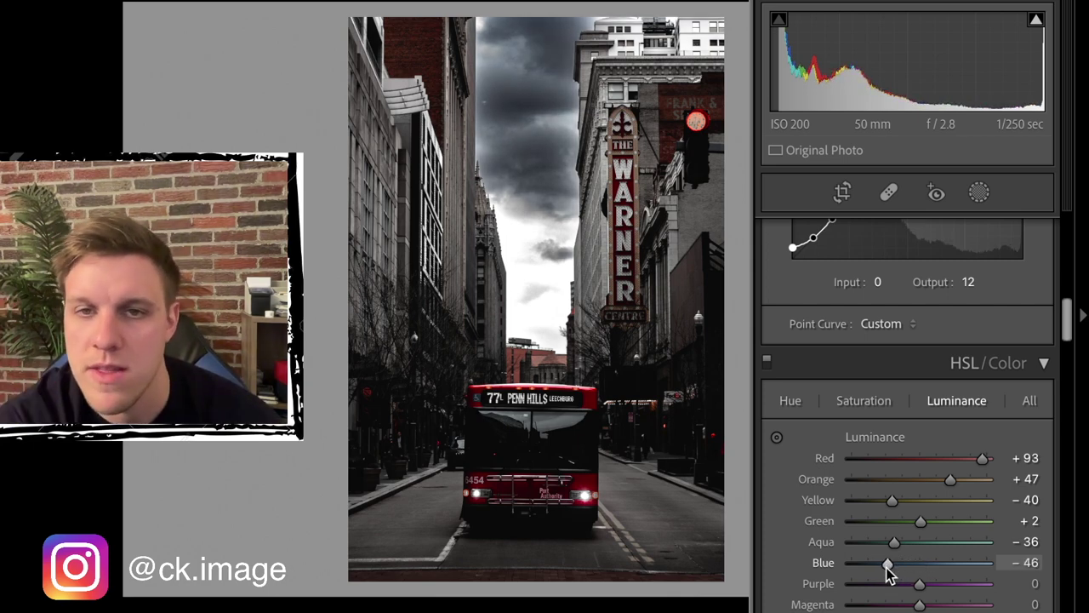
drag(919, 584, 987, 606)
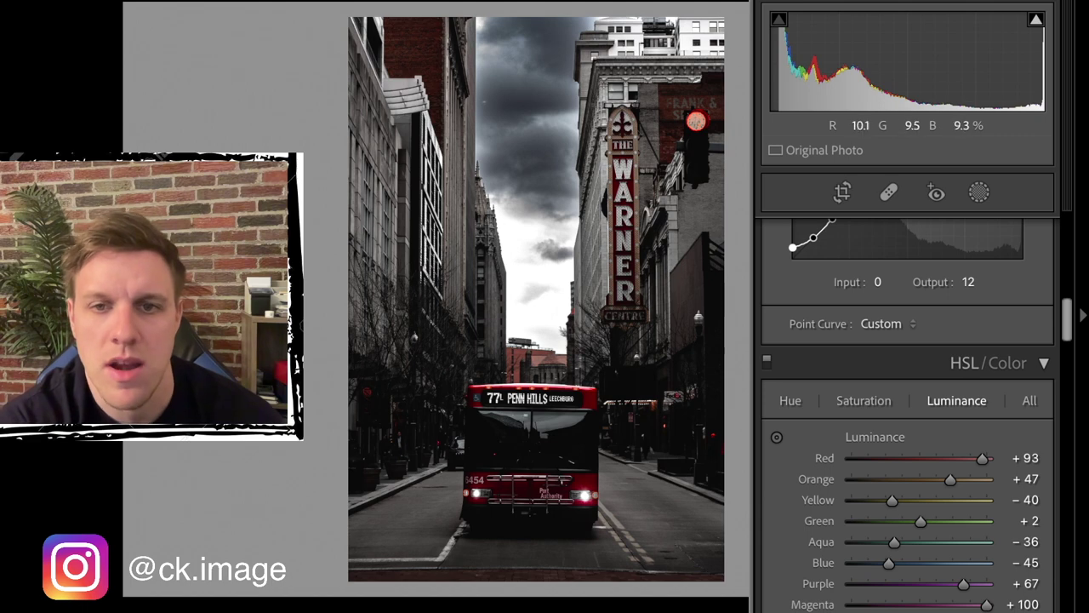
- Shift the Orange hue to −41, and try the Blue hue at +46 before resetting it to 0
scroll(912, 580, down, 3)
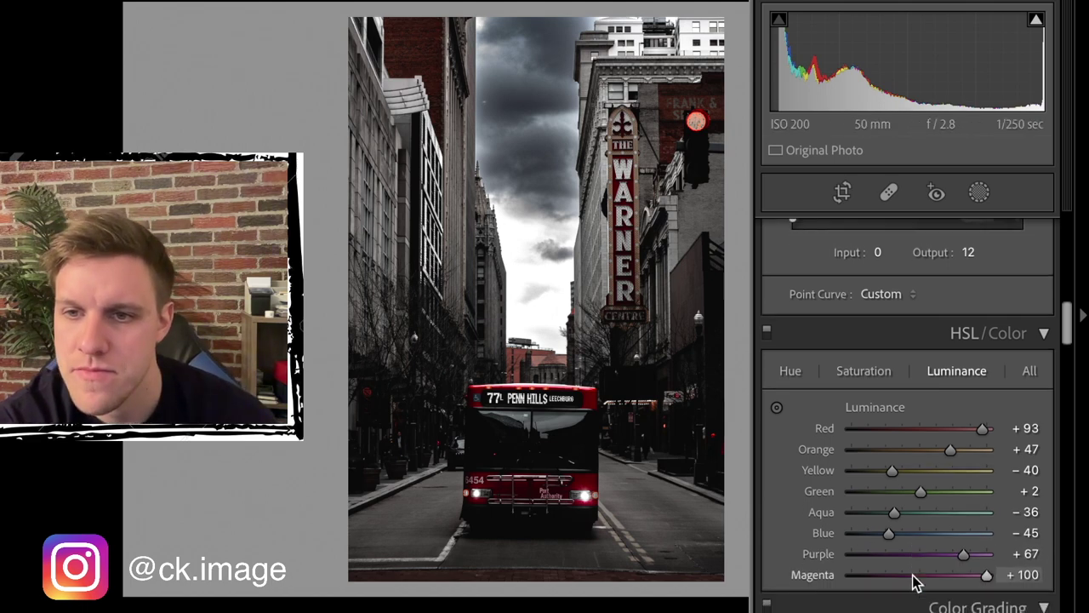
click(791, 278)
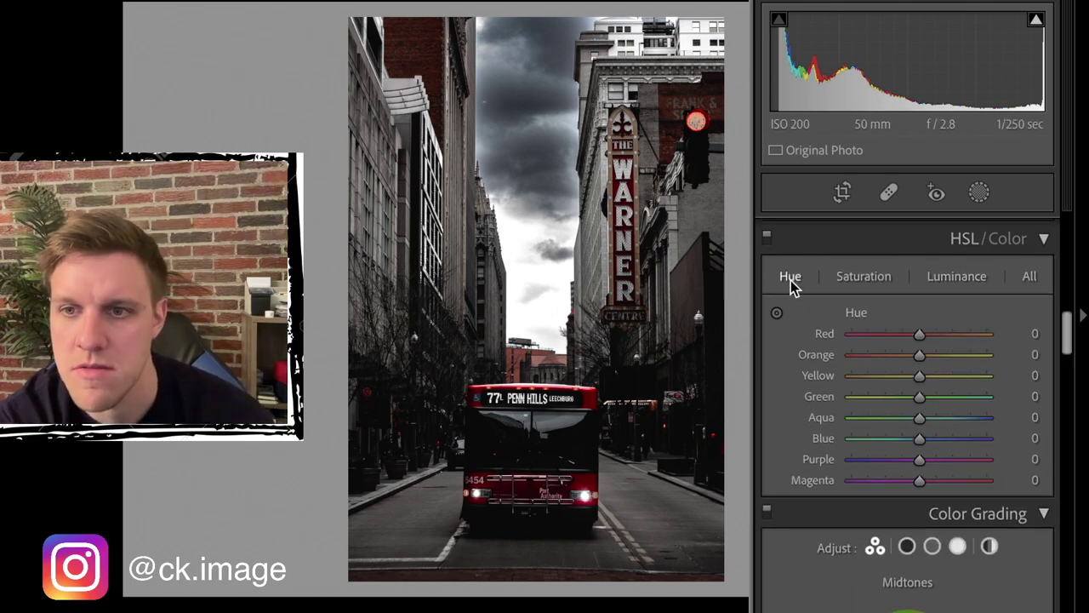
drag(909, 355, 890, 385)
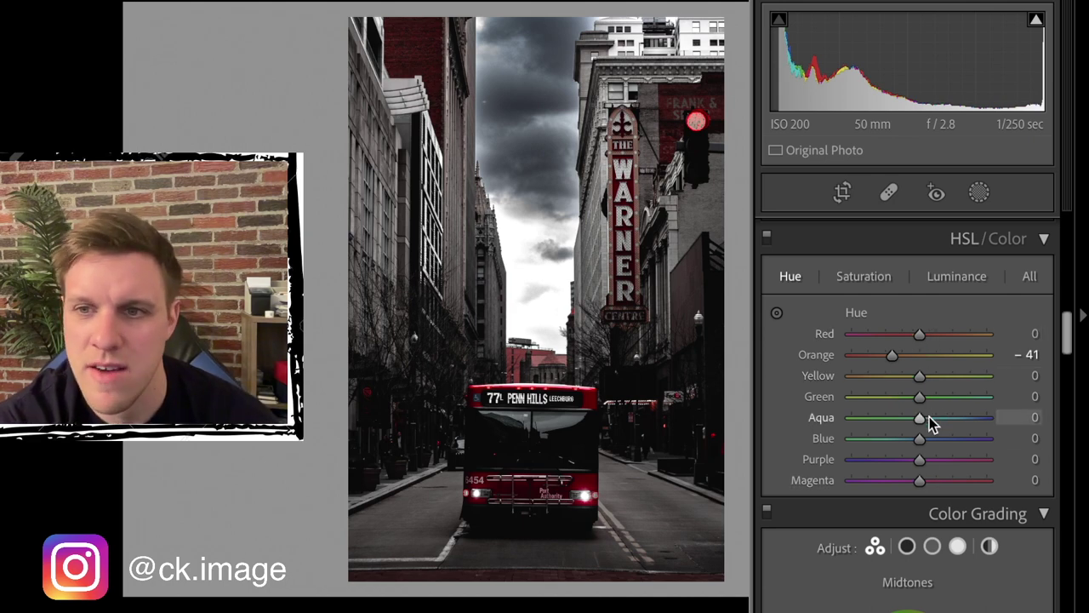
drag(919, 437, 950, 451)
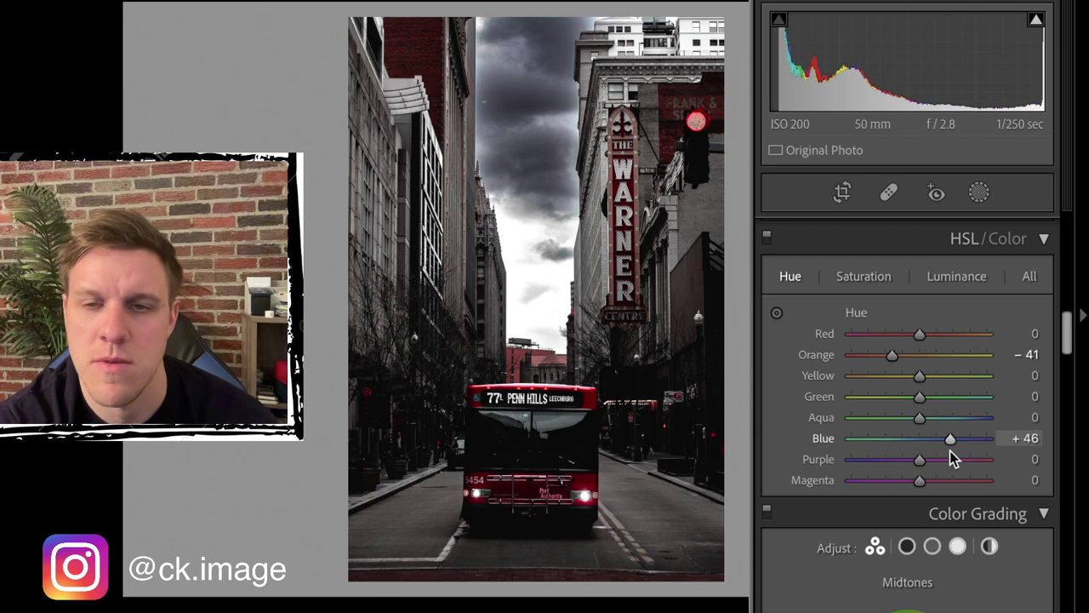
double_click(950, 441)
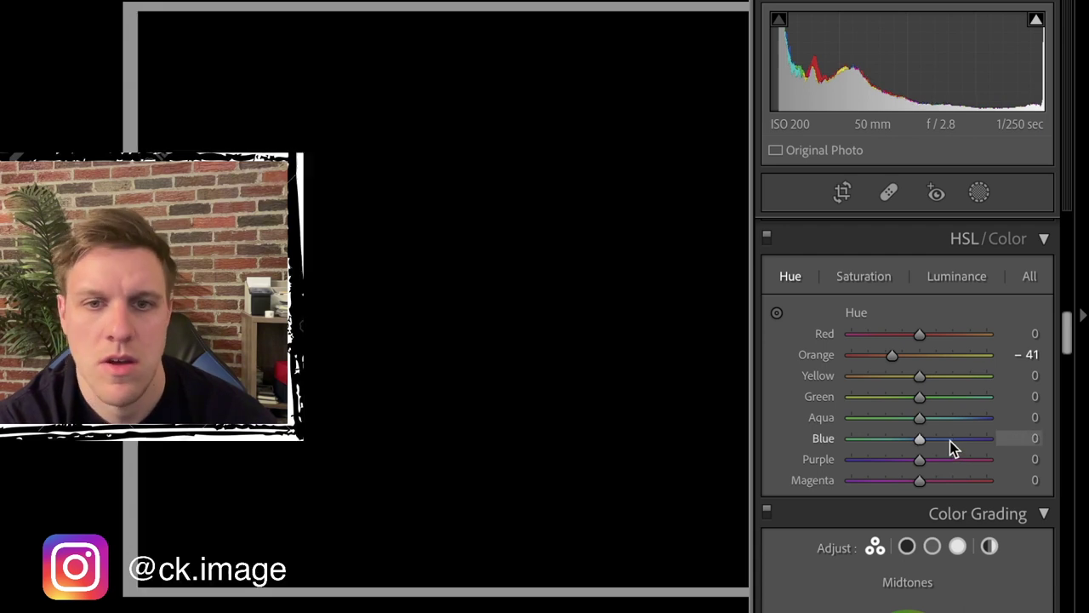
- Color grade the photo with a slight blue tint in the shadows and a slight yellow tint in the highlights
scroll(952, 450, down, 5)
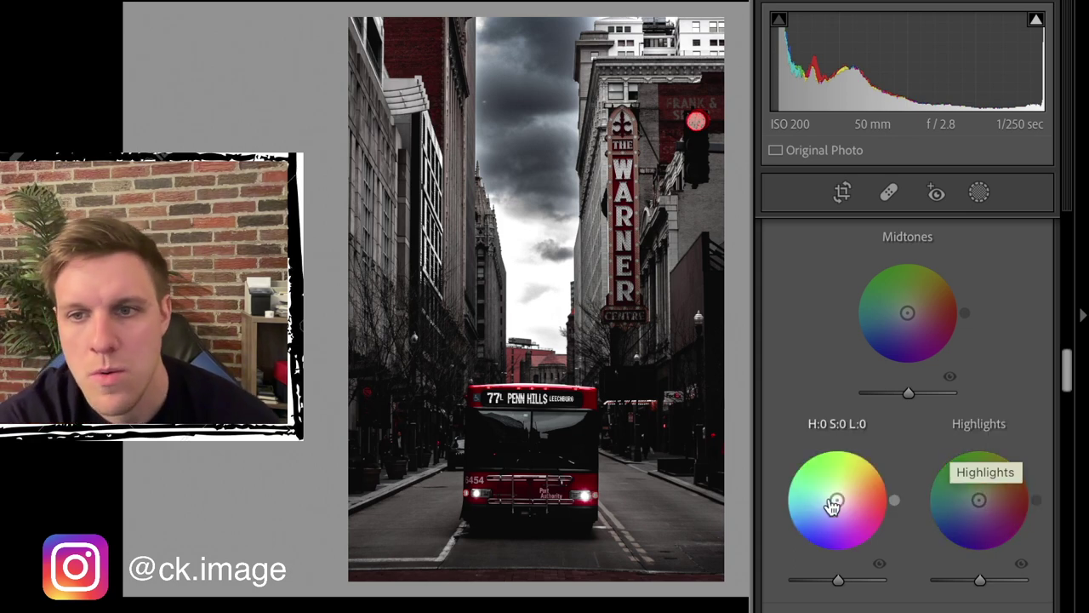
drag(837, 506, 828, 507)
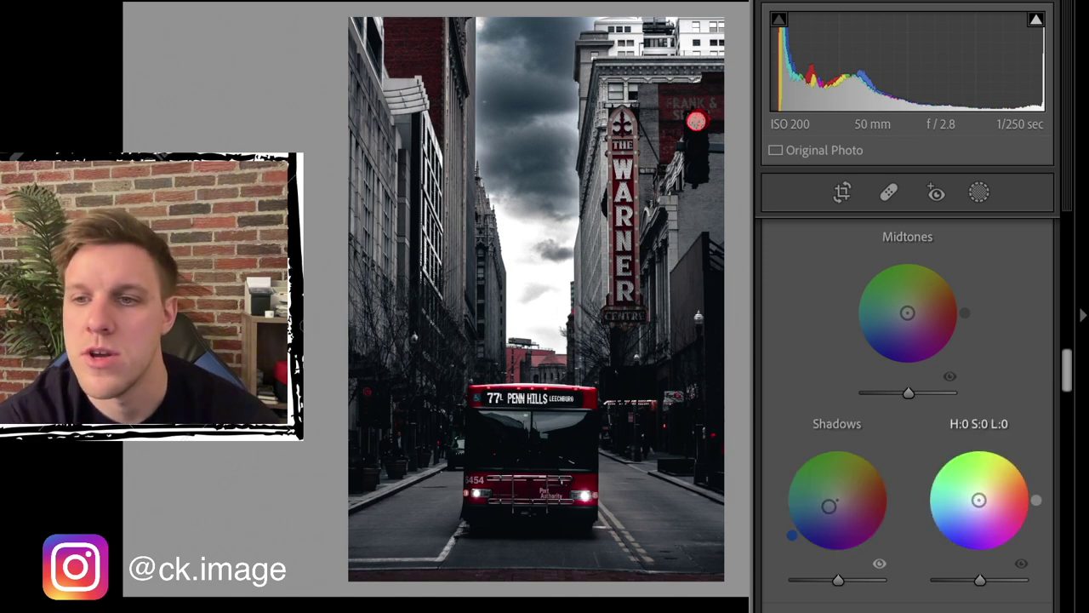
mouse_move(979, 500)
mouse_down()
mouse_move(995, 462)
mouse_move(980, 504)
mouse_move(985, 494)
mouse_up()
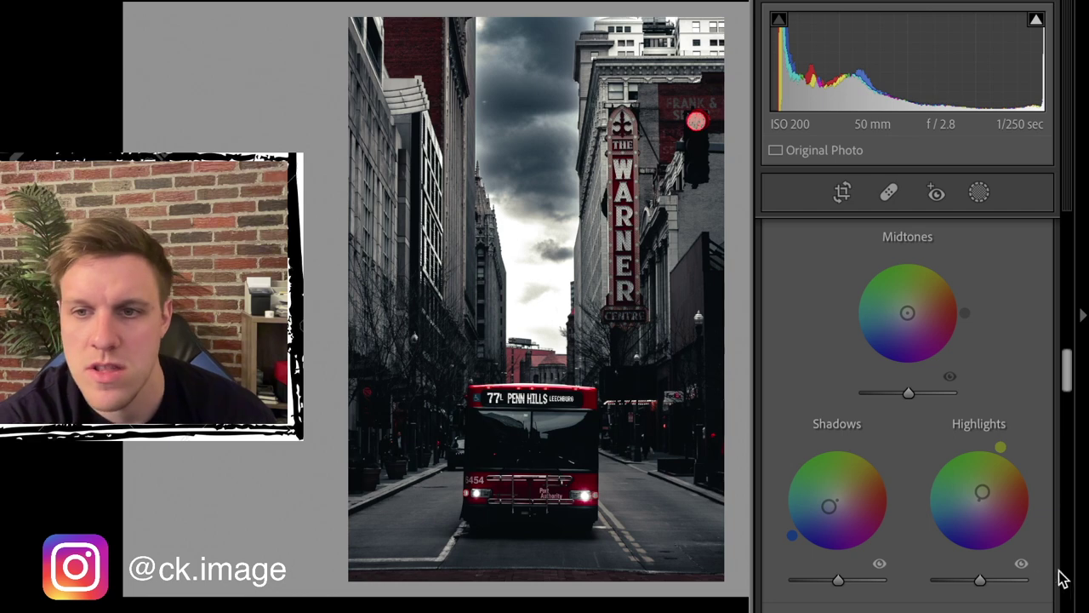
- Darken the shadows, raise luminance to +13 for highlights and +9 for midtones, and tint the midtones slightly blue (hue 218, saturation 10)
scroll(860, 605, down, 1)
mouse_move(839, 572)
mouse_down()
mouse_move(825, 574)
mouse_move(871, 570)
mouse_move(808, 573)
mouse_move(871, 573)
mouse_move(821, 573)
mouse_move(836, 573)
mouse_move(834, 584)
mouse_up()
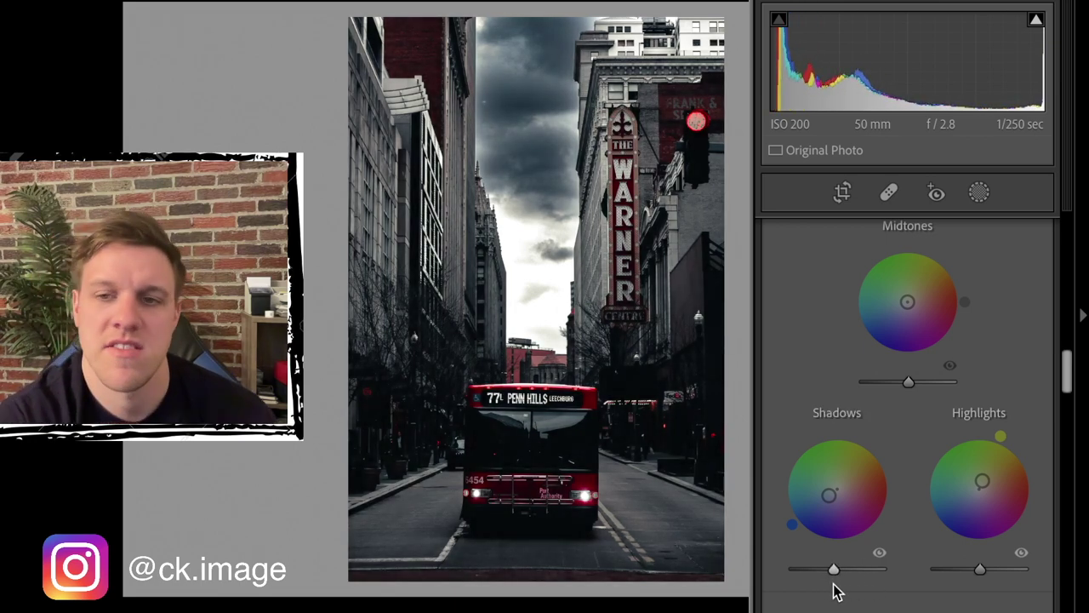
drag(980, 570, 989, 599)
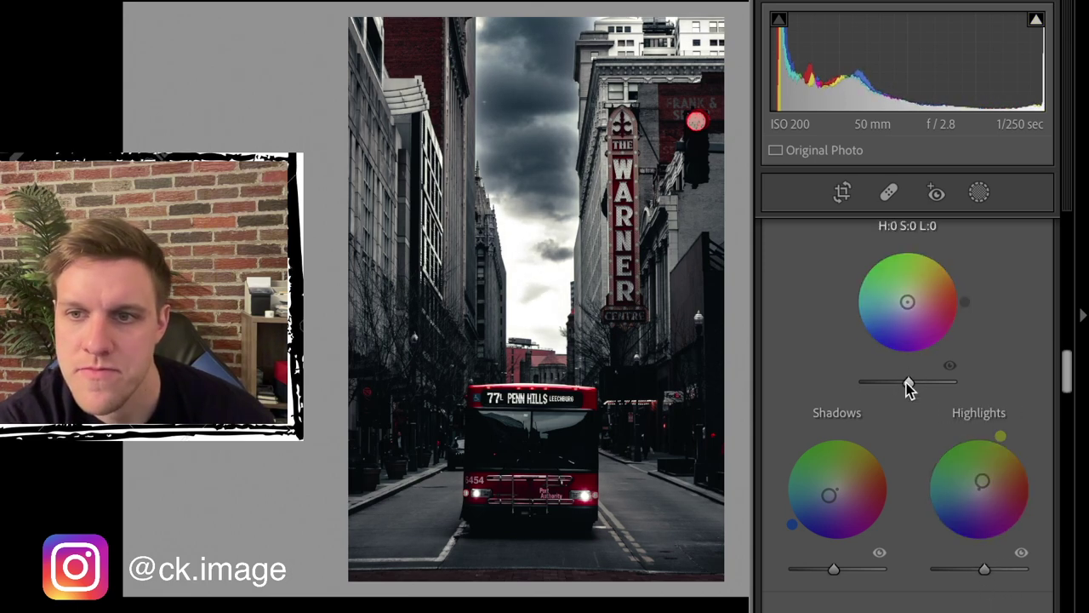
mouse_move(908, 383)
mouse_down()
mouse_move(892, 385)
mouse_move(944, 395)
mouse_move(910, 399)
mouse_move(912, 388)
mouse_up()
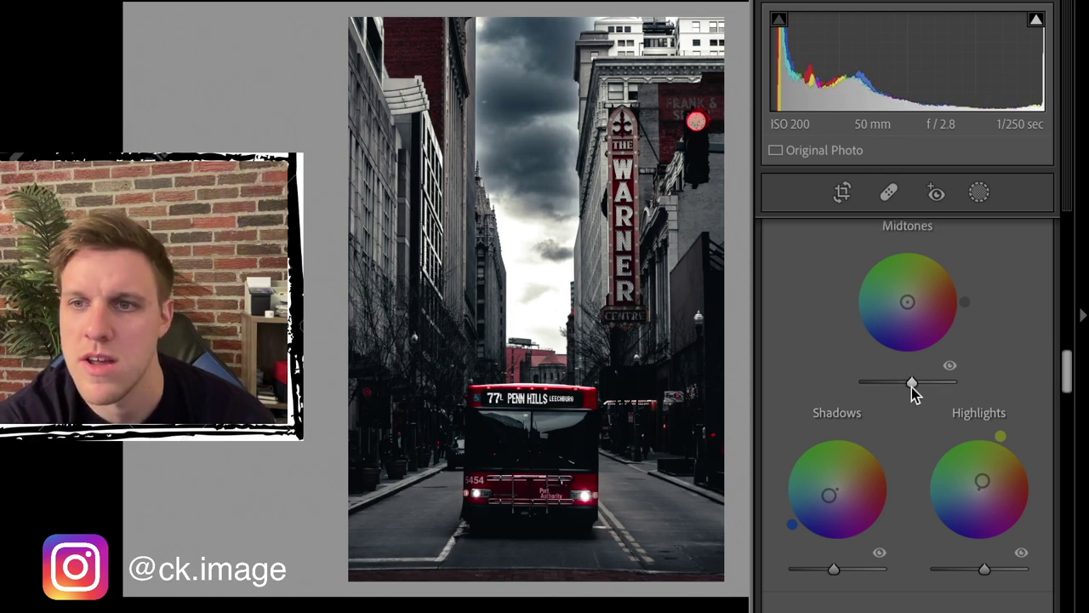
drag(907, 301, 904, 304)
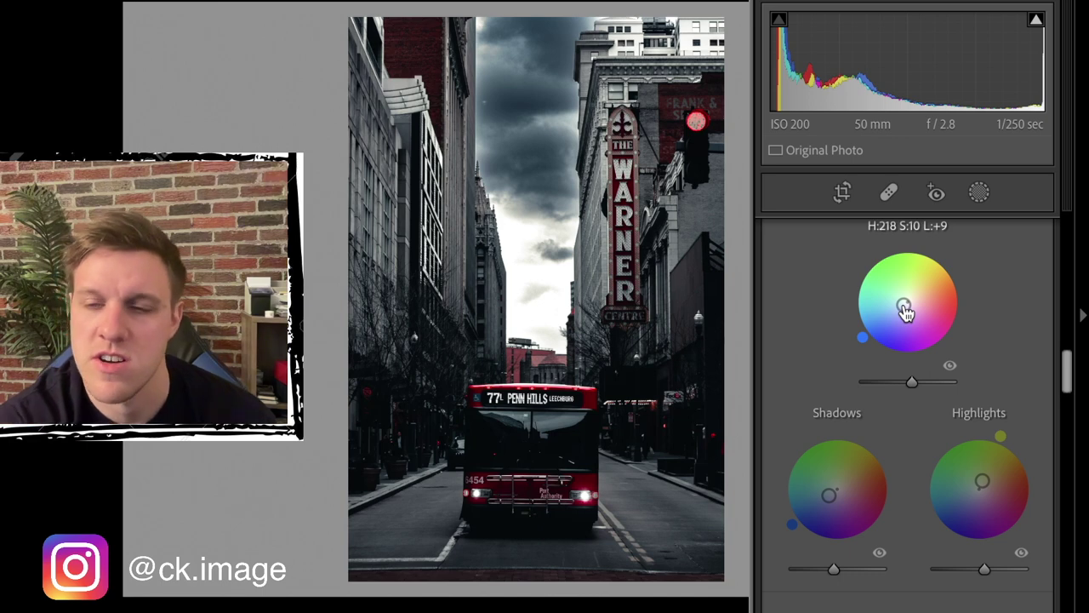
- Add a subtle dark post-crop vignette to the bus photo with an amount of −4
scroll(904, 305, down, 10)
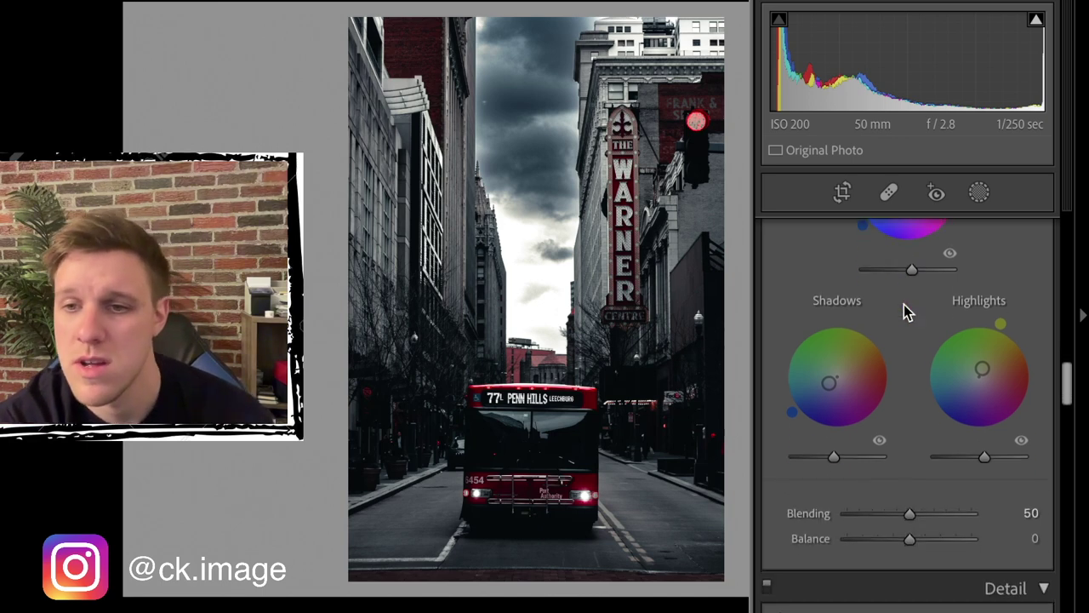
scroll(903, 312, down, 5)
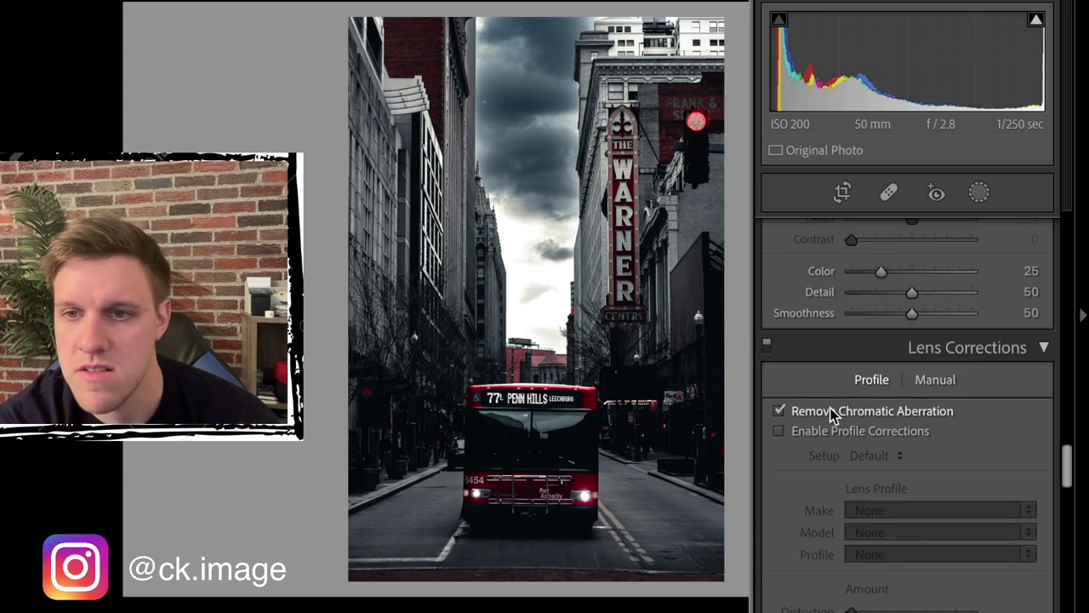
scroll(918, 487, down, 3)
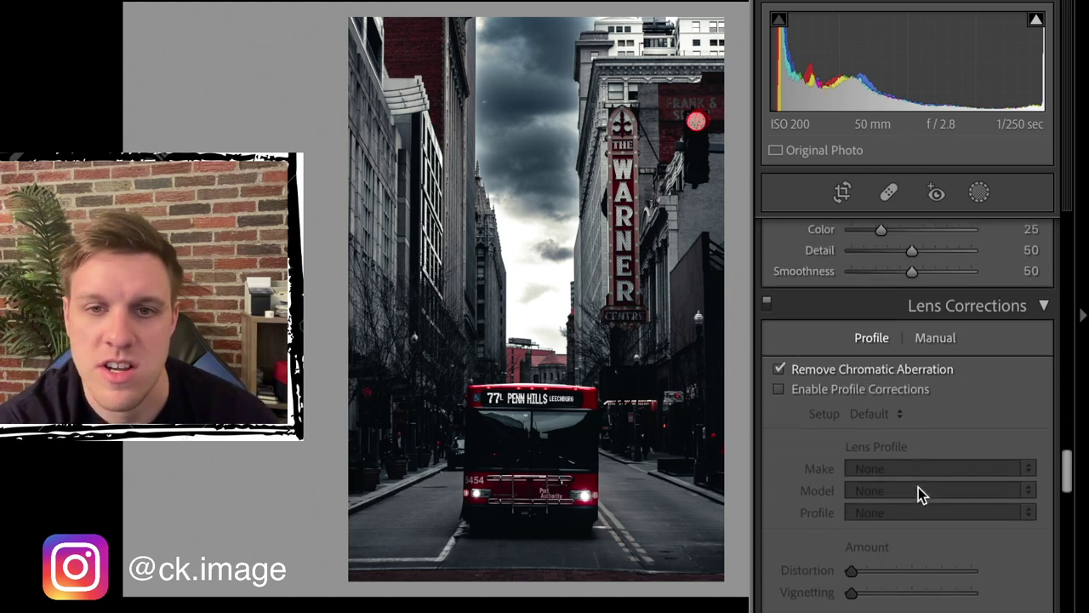
scroll(918, 487, down, 10)
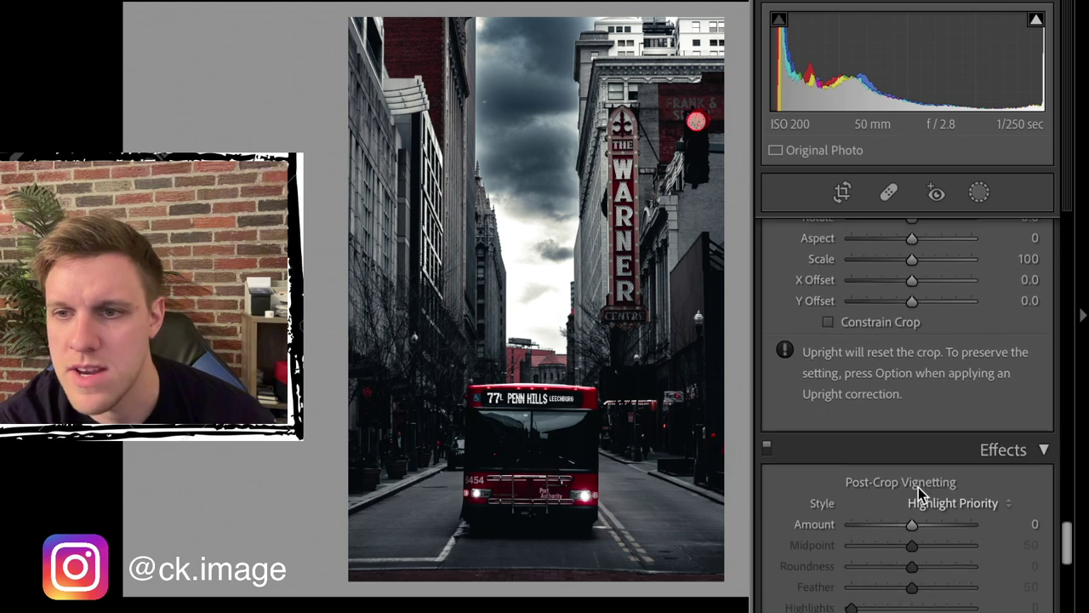
drag(915, 432, 911, 433)
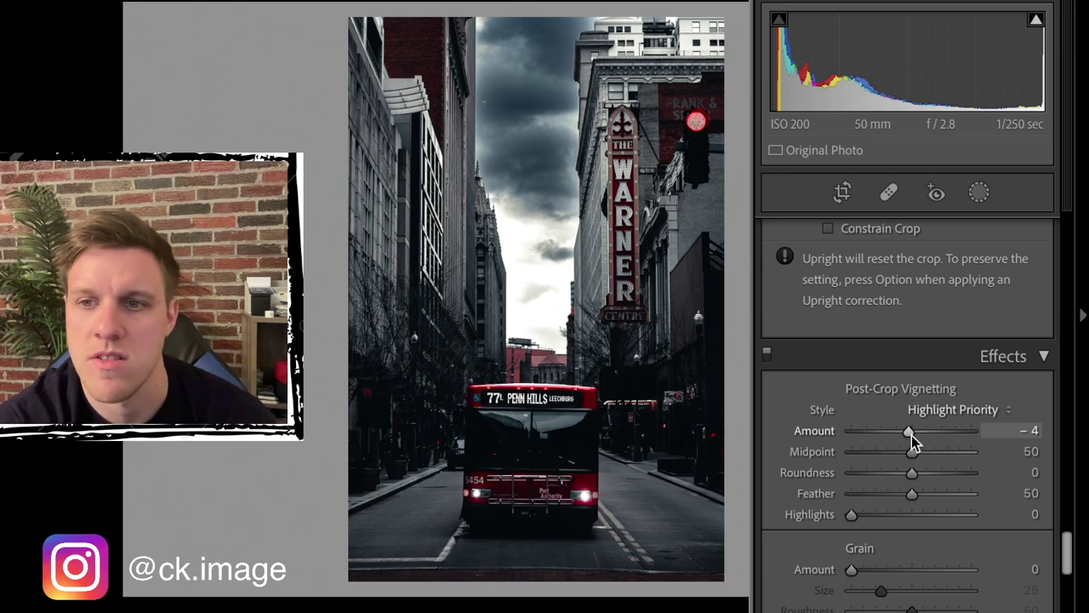
- Review the bus photo's effects, calibration, HSL, color grading and basic tone settings
scroll(911, 435, down, 5)
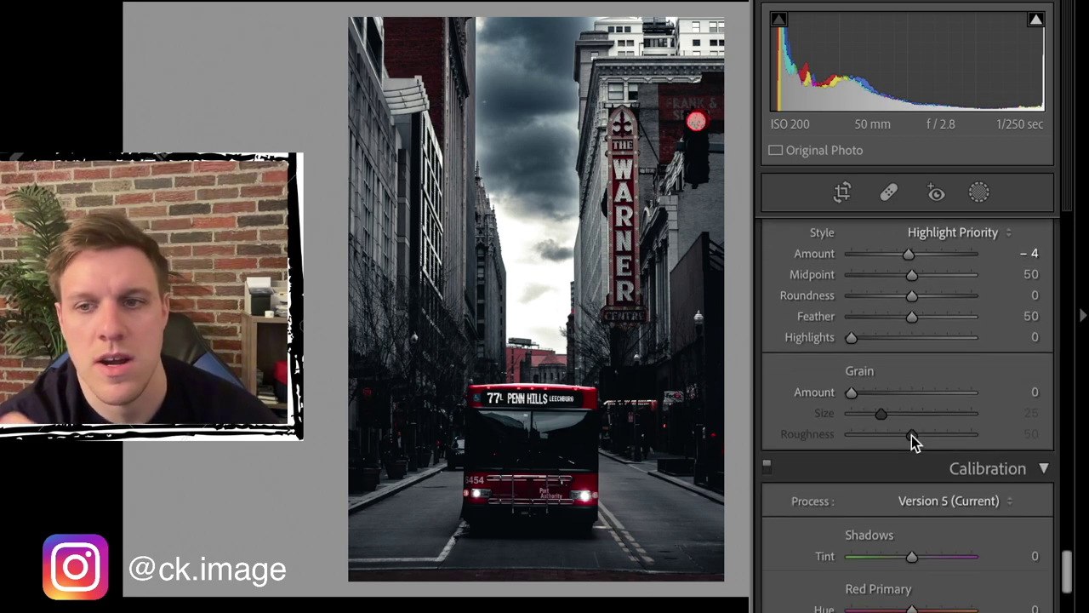
scroll(912, 435, down, 5)
scroll(912, 435, up, 20)
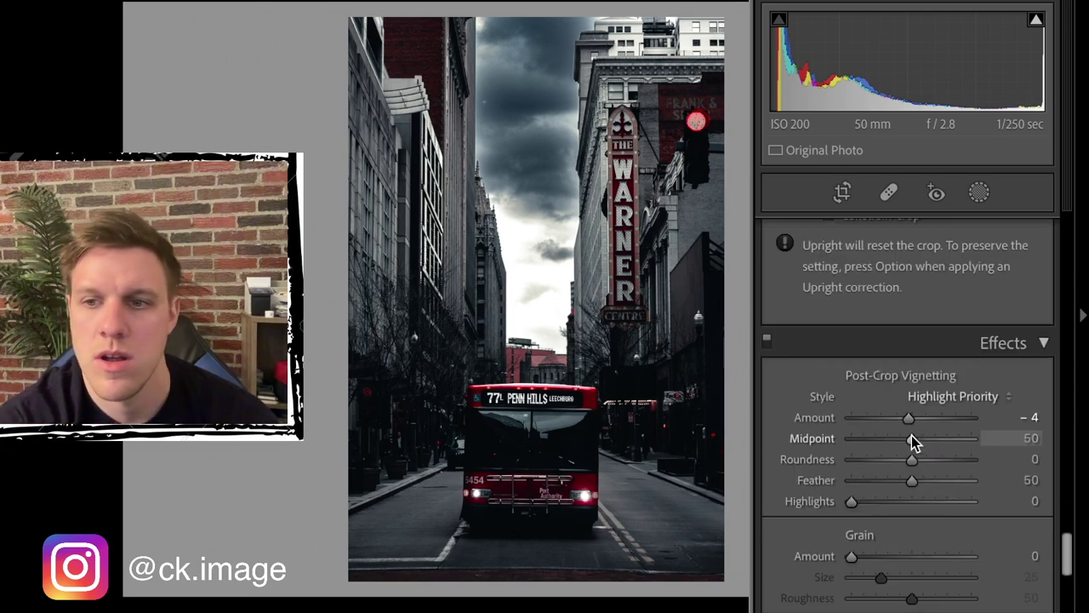
scroll(911, 435, up, 15)
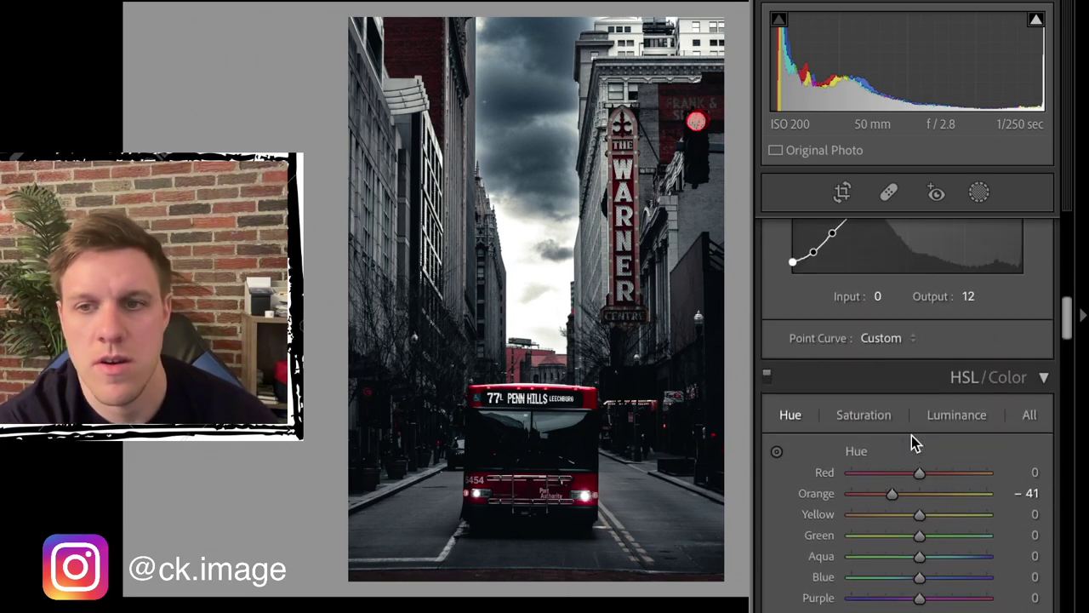
scroll(911, 435, down, 10)
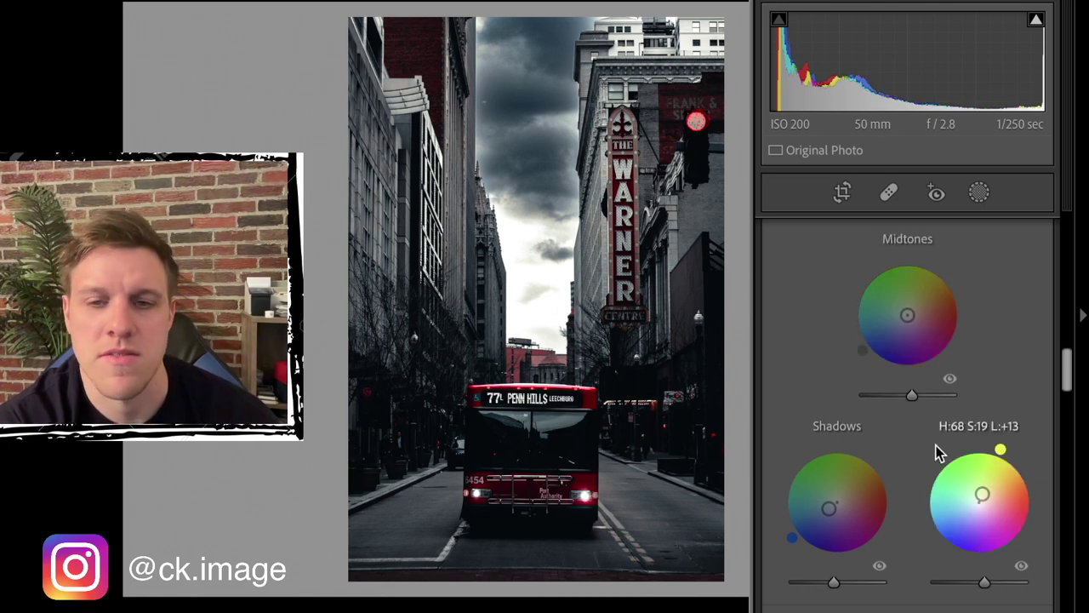
scroll(937, 450, up, 3)
scroll(936, 454, up, 10)
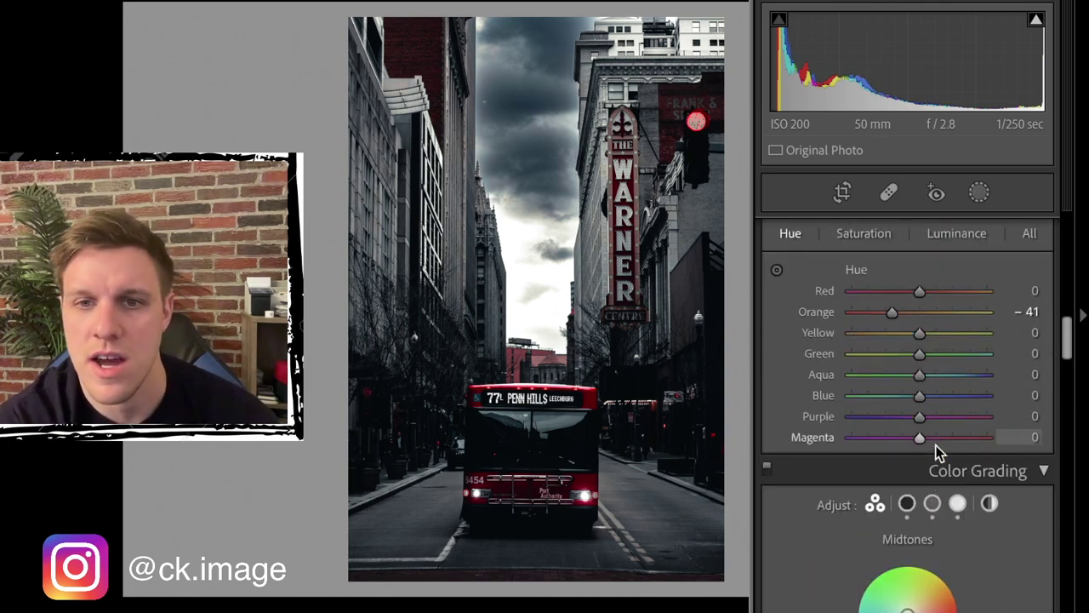
scroll(937, 454, down, 1)
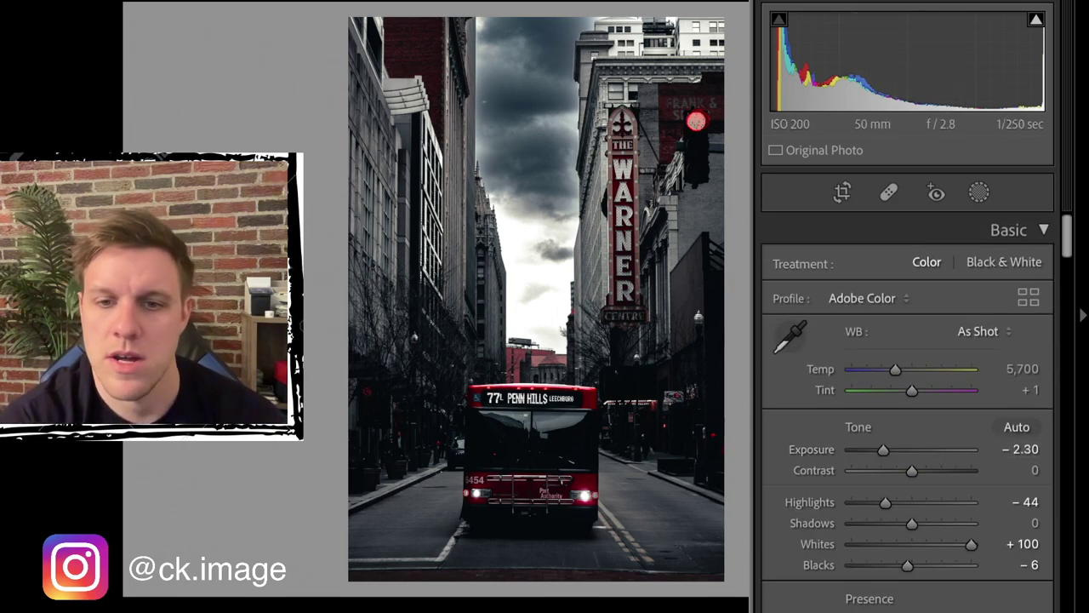
- Compare the bus photo before and after editing by repeatedly resetting all adjustments and undoing the reset
key(ctrl+shift+r)
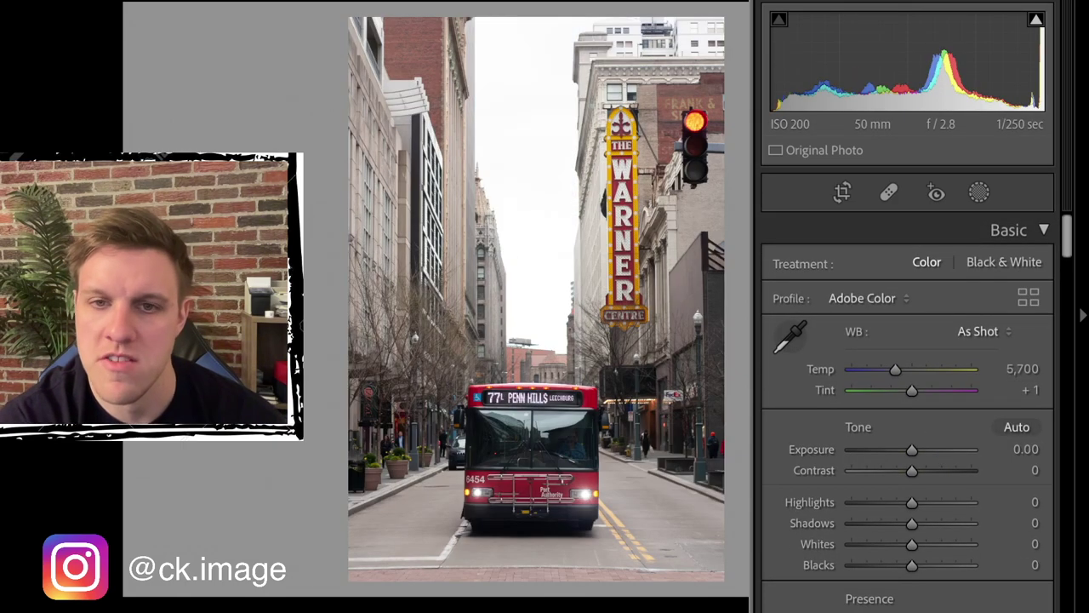
key(ctrl+z)
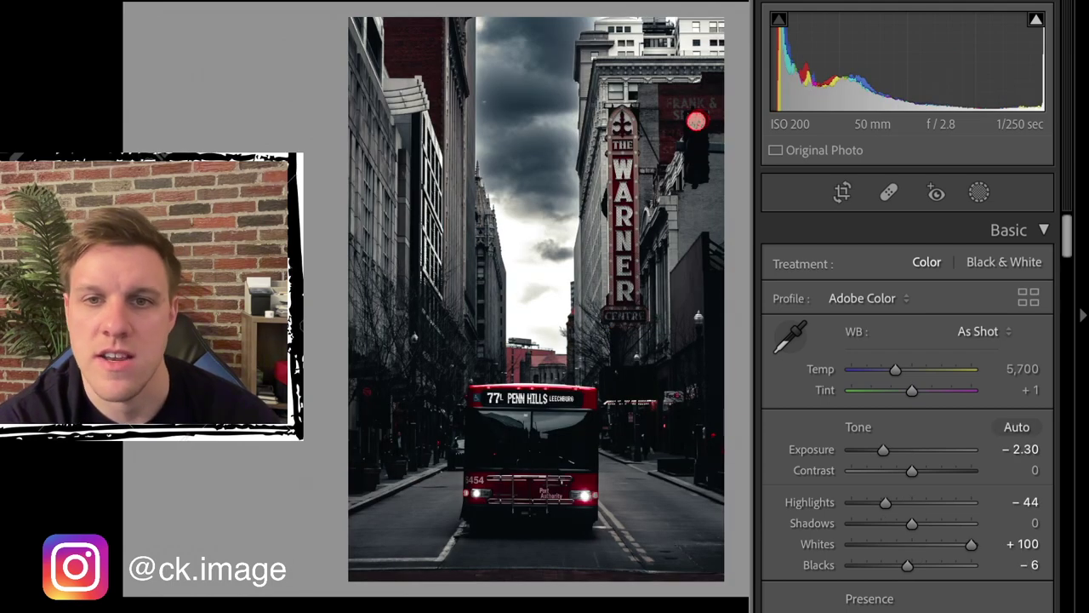
key(ctrl+shift+r)
key(ctrl+z)
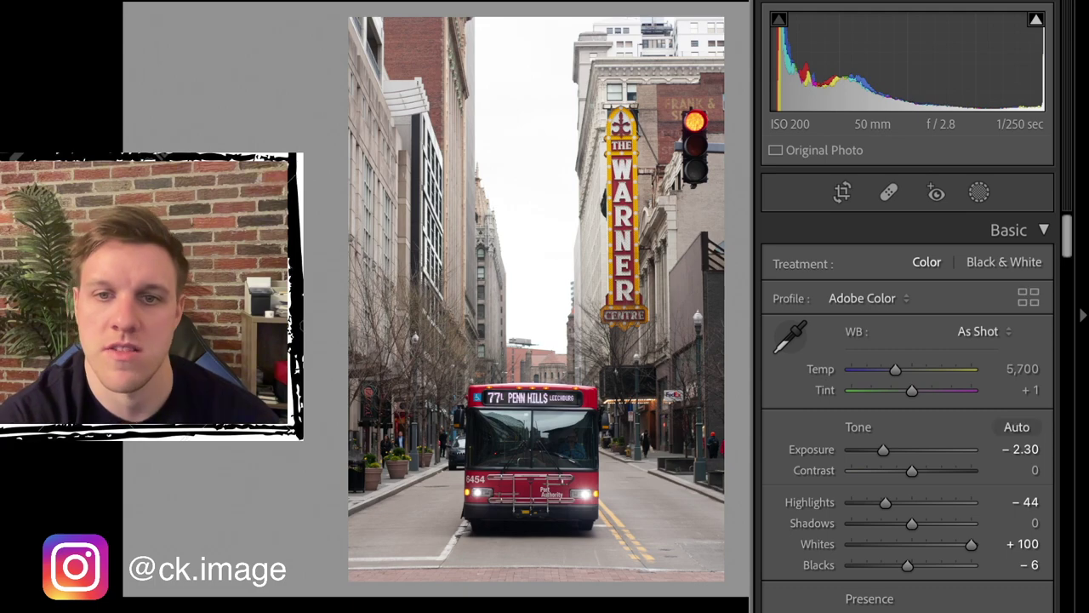
key(ctrl+shift+r)
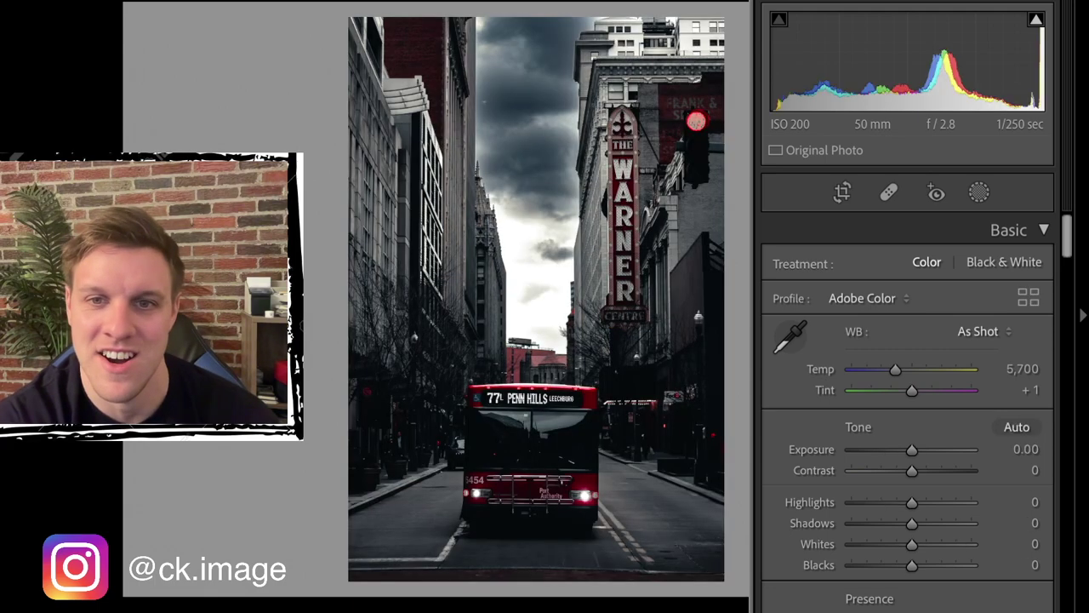
key(ctrl+z)
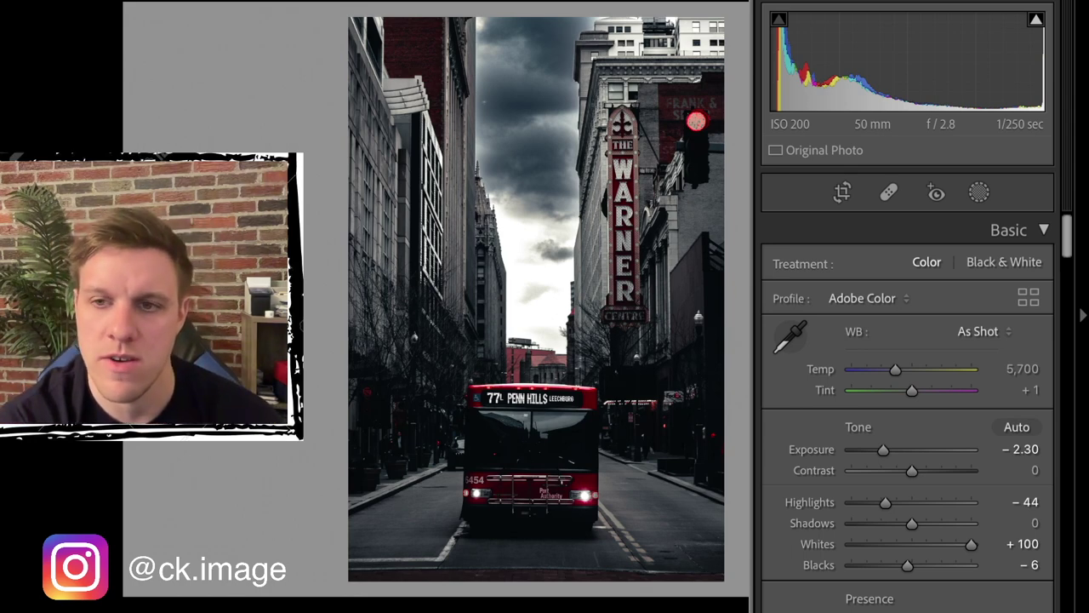
- Switch to the photo of the woman in the trench coat, reset its adjustments and set the exposure to −3.10
key(Right)
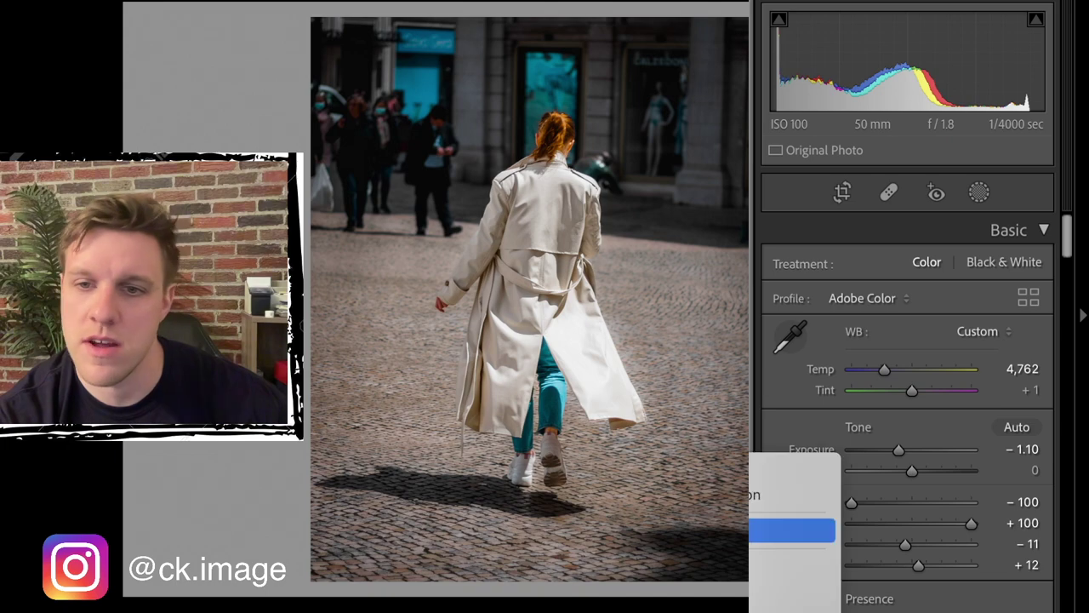
key(ctrl+shift+r)
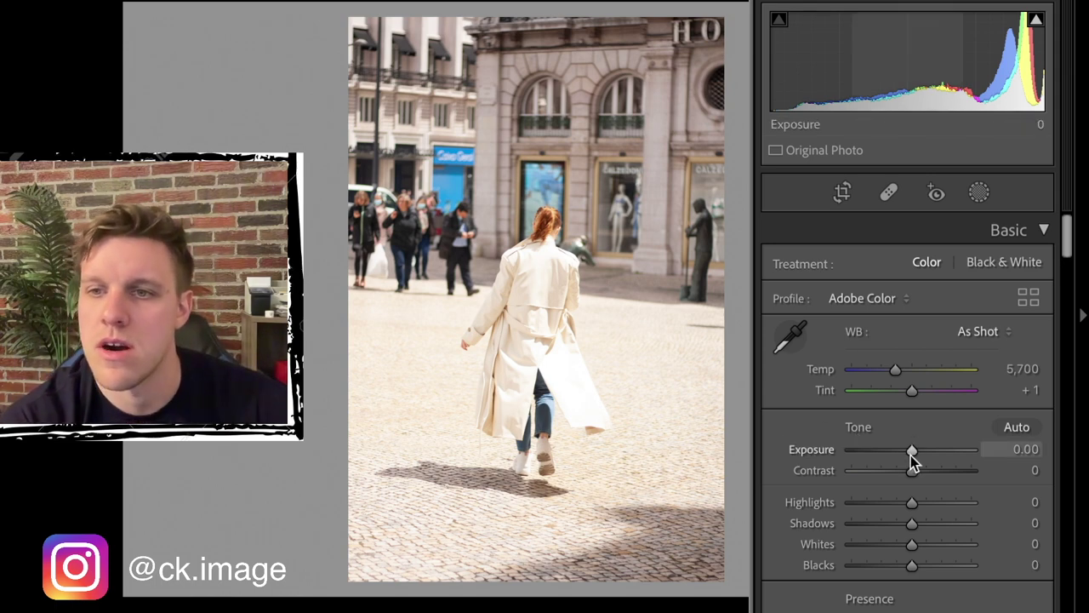
drag(911, 455, 873, 457)
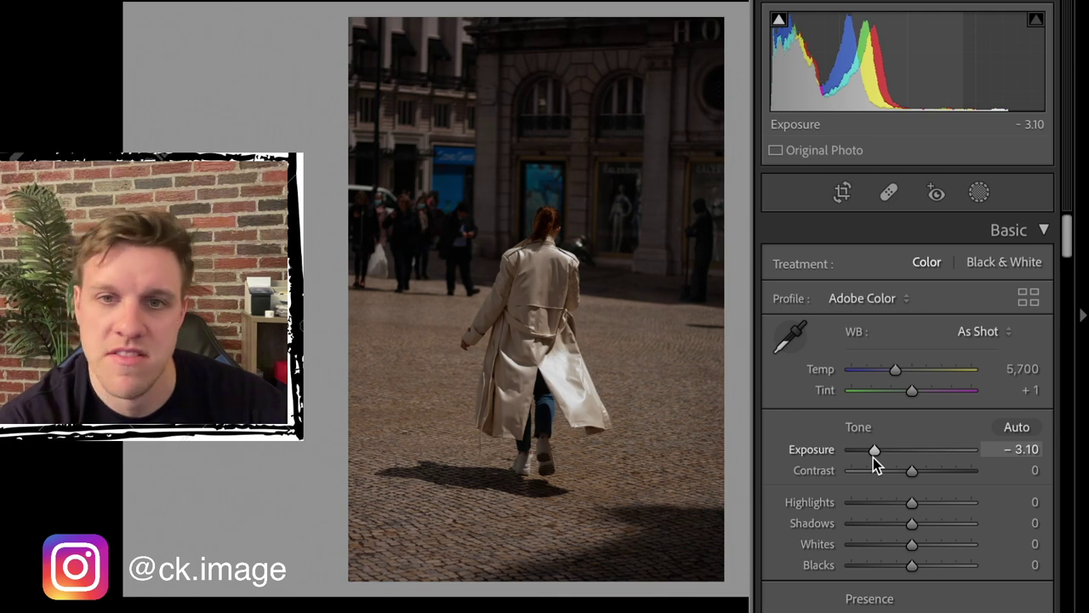
- Set the HSL saturation of all eight colors, from Red to Magenta, to −100
scroll(875, 460, up, 3)
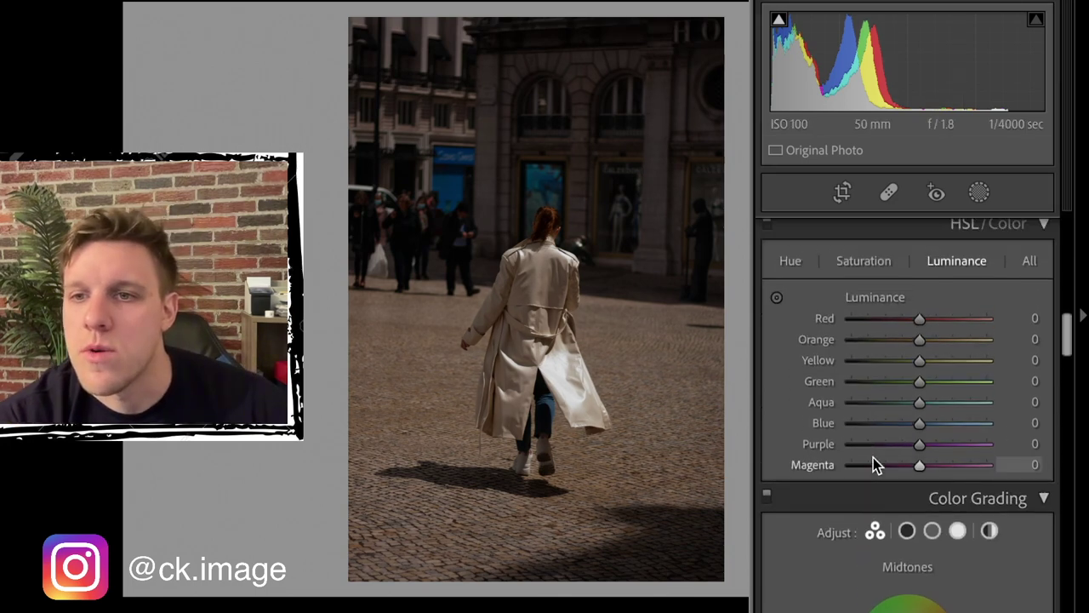
click(877, 283)
drag(914, 340, 771, 342)
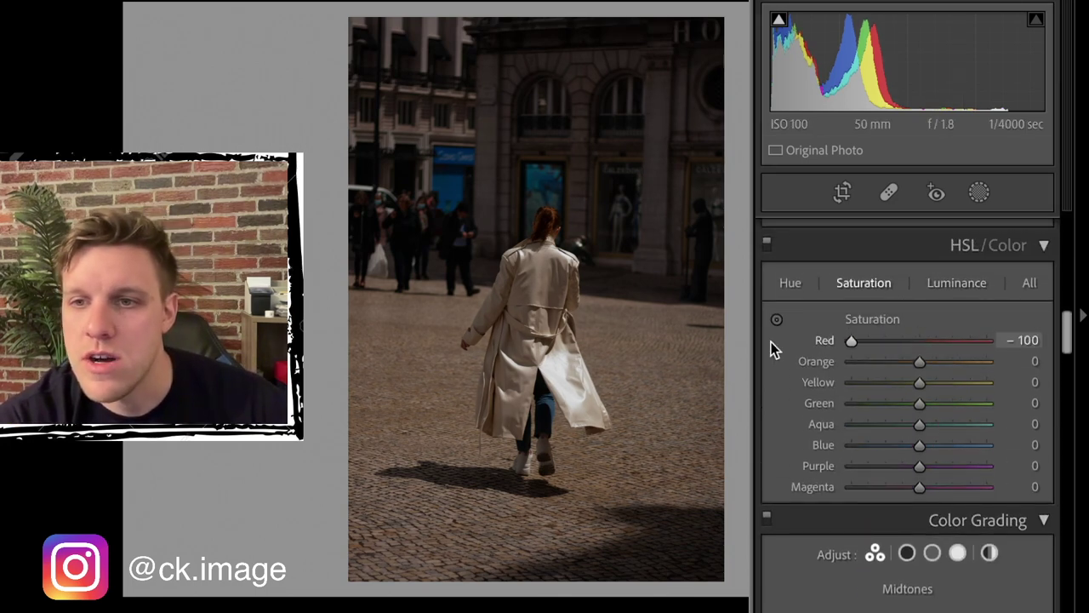
drag(919, 361, 830, 370)
drag(920, 383, 851, 385)
drag(919, 403, 783, 406)
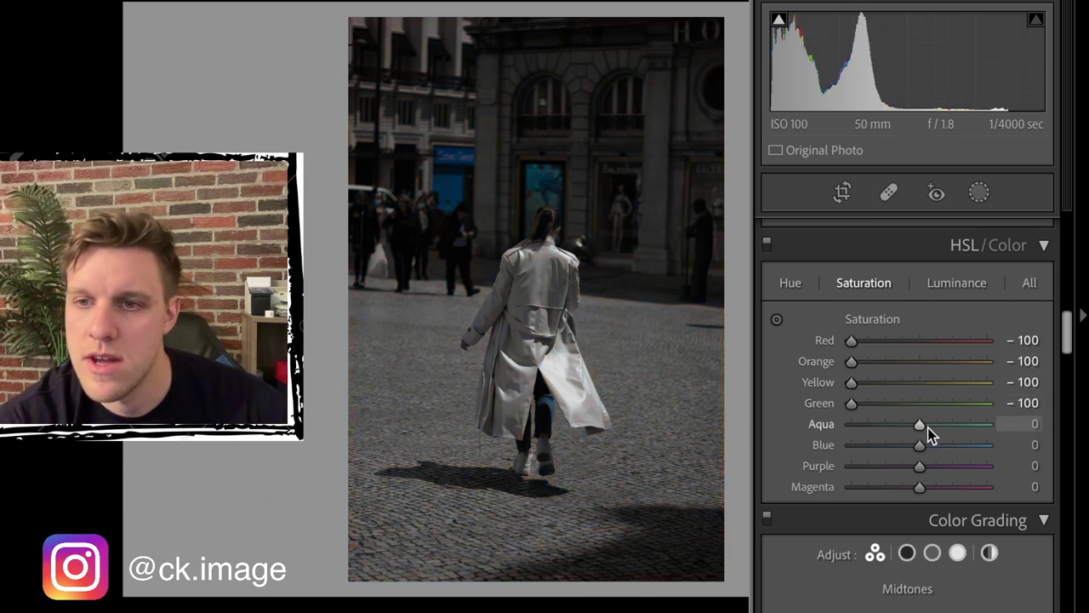
drag(926, 427, 822, 430)
drag(915, 445, 811, 449)
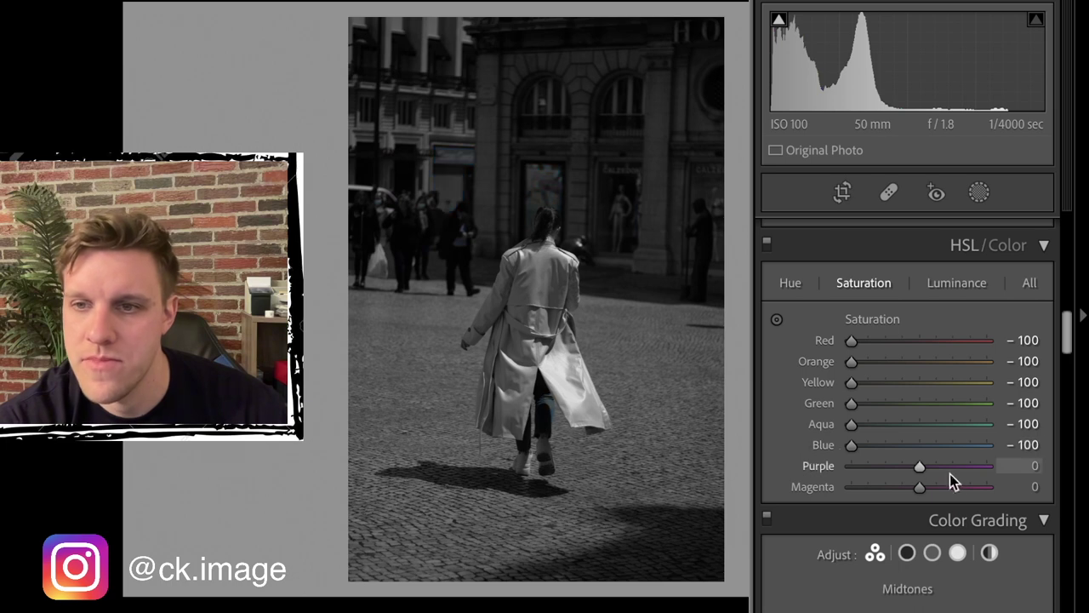
drag(920, 465, 843, 469)
drag(922, 488, 783, 482)
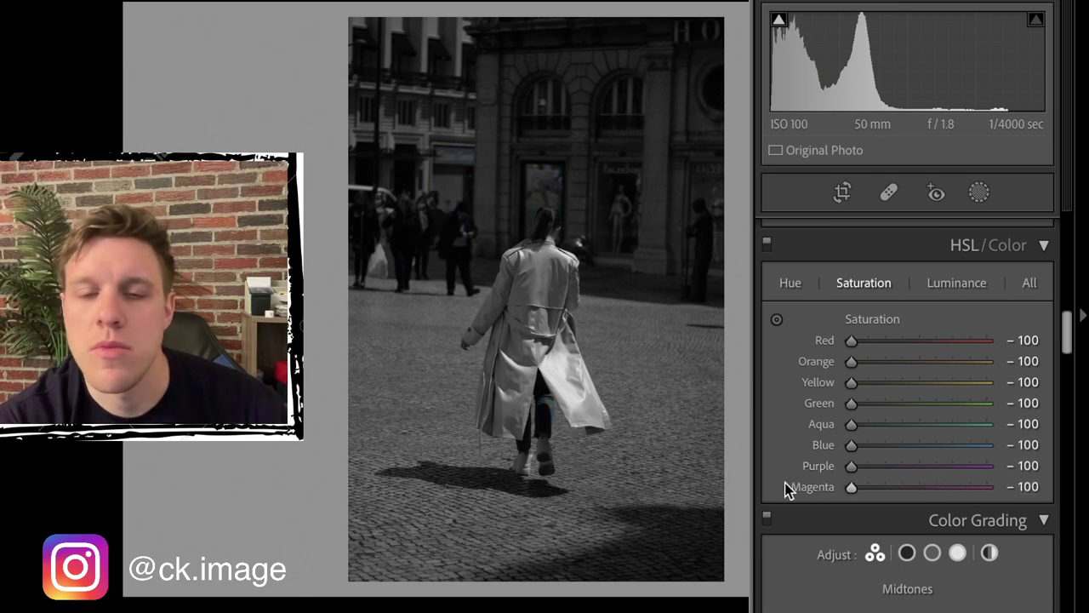
- Set Blacks to −43, Whites to +76, Shadows to −17, Highlights to +24 and Exposure to −3.00
scroll(975, 440, up, 10)
scroll(975, 440, up, 5)
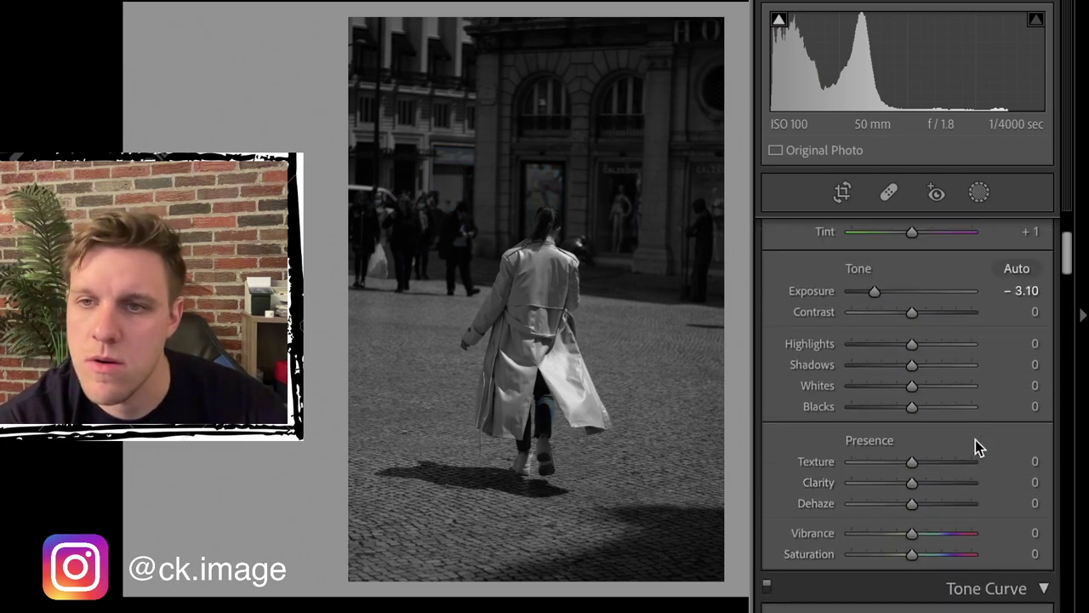
drag(914, 407, 887, 429)
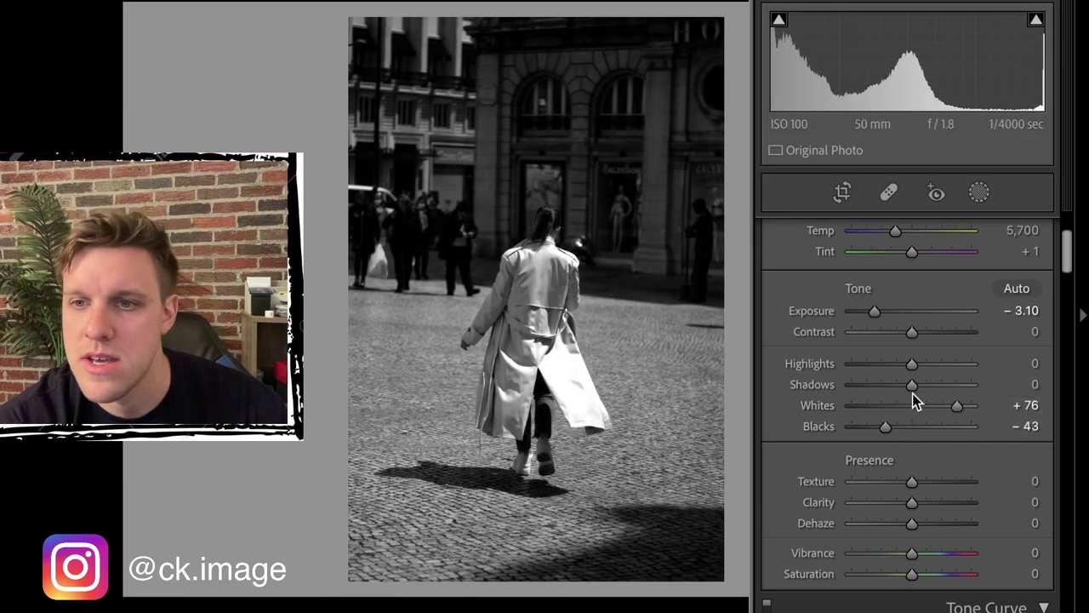
drag(915, 389, 928, 369)
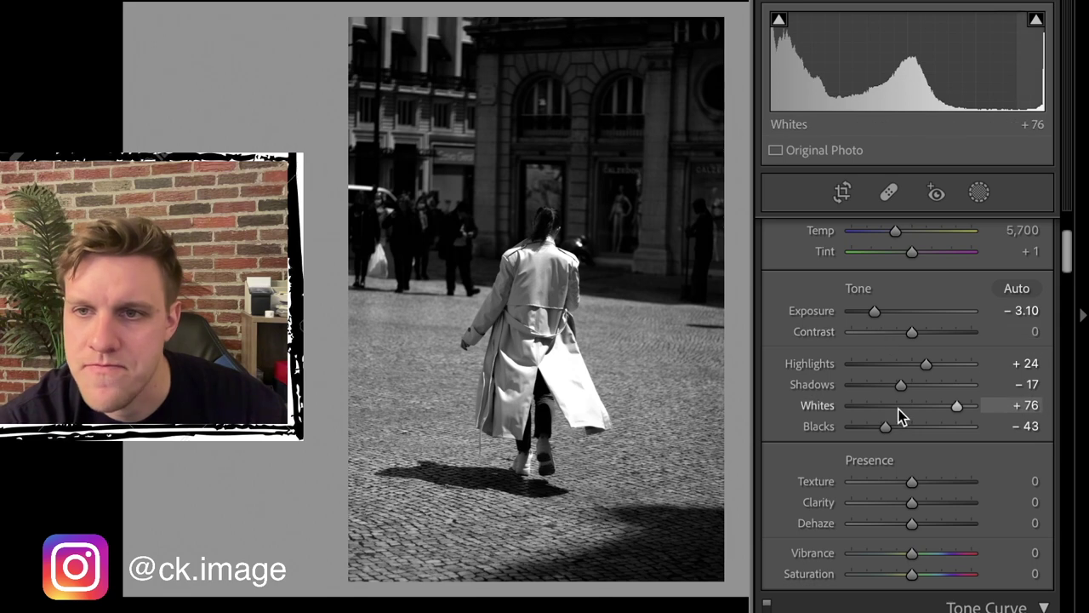
scroll(900, 417, down, 1)
drag(875, 300, 876, 300)
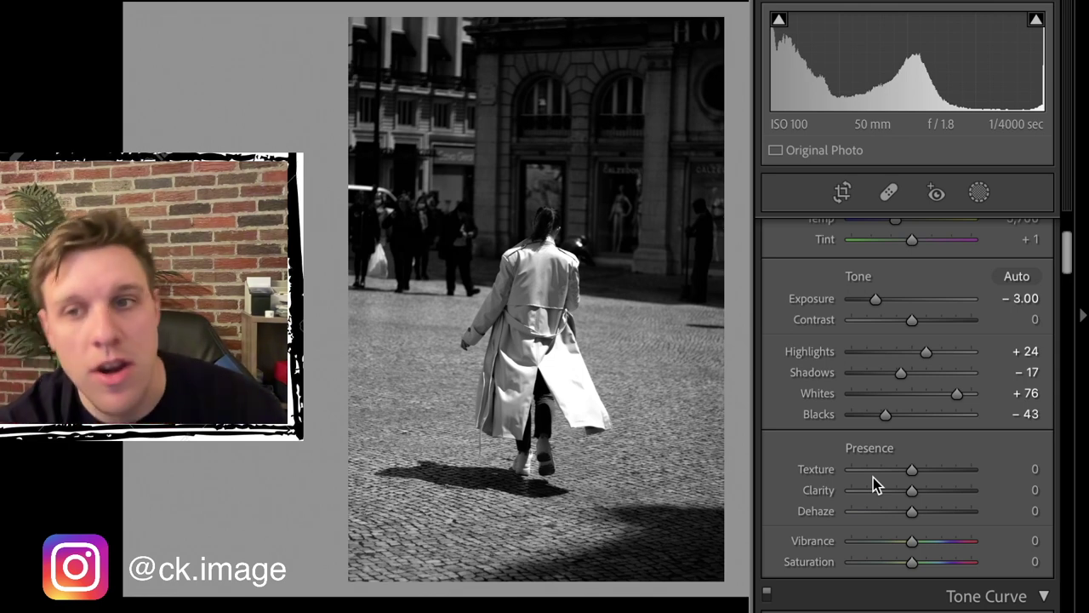
- Add a linear gradient mask rising from the photo's bottom edge over the cobblestone foreground and set its exposure to −2.74
scroll(873, 478, down, 6)
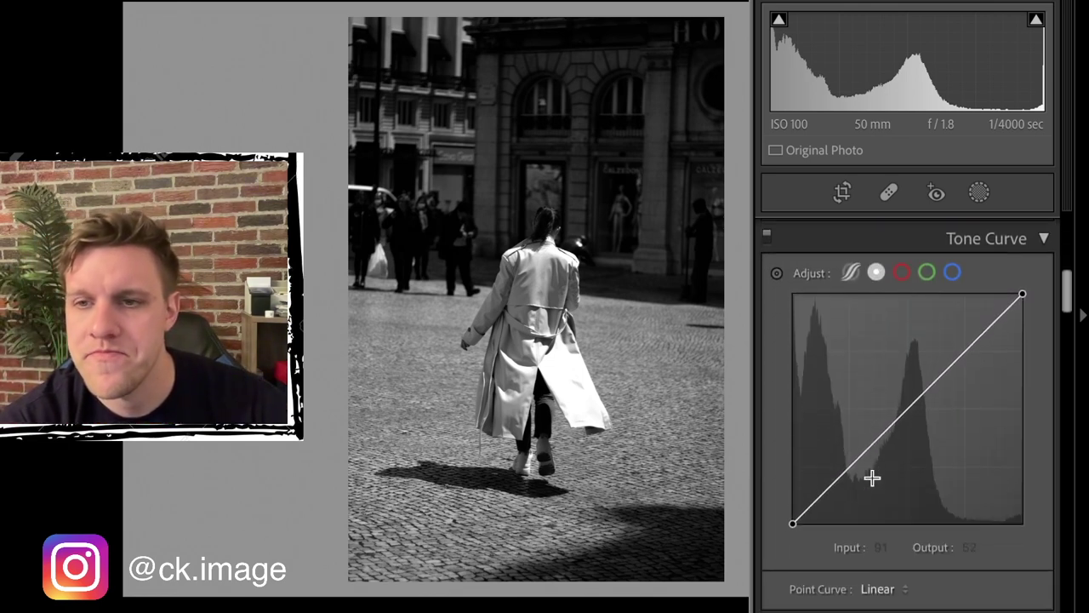
scroll(873, 477, down, 7)
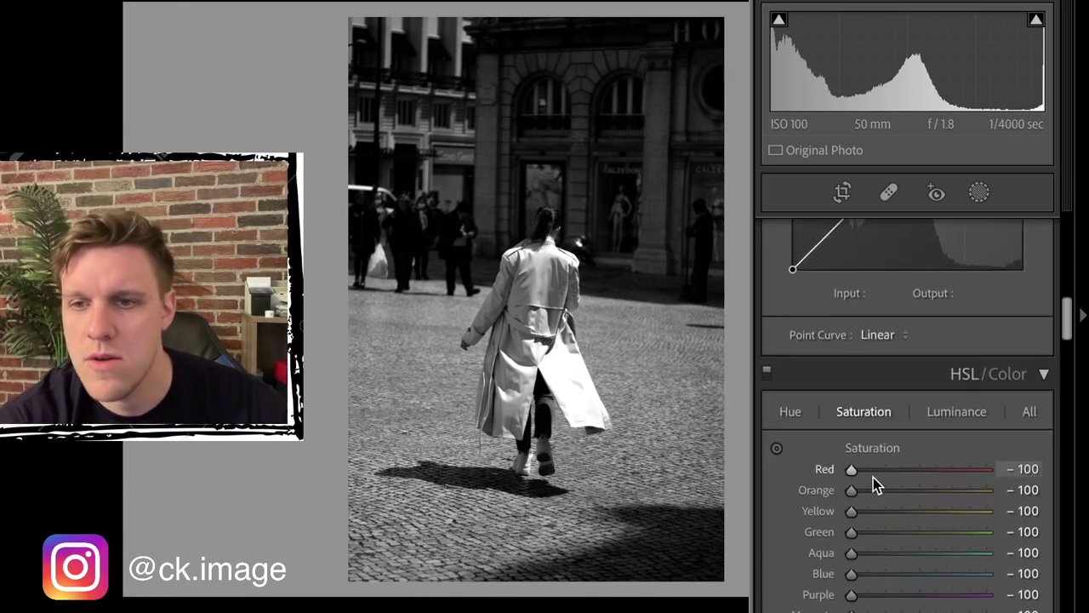
scroll(873, 478, down, 1)
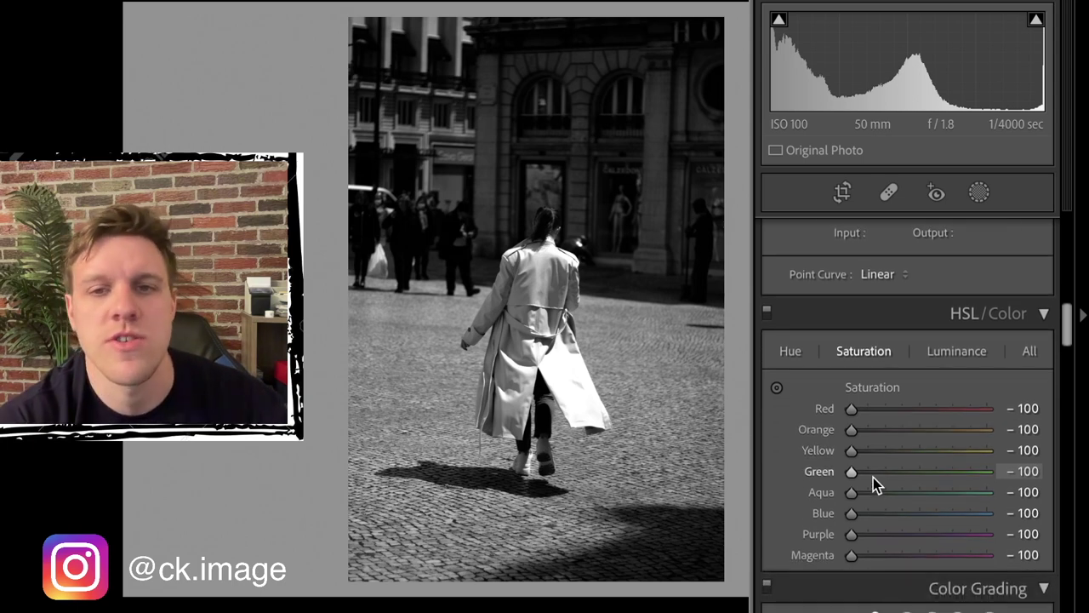
scroll(873, 477, up, 5)
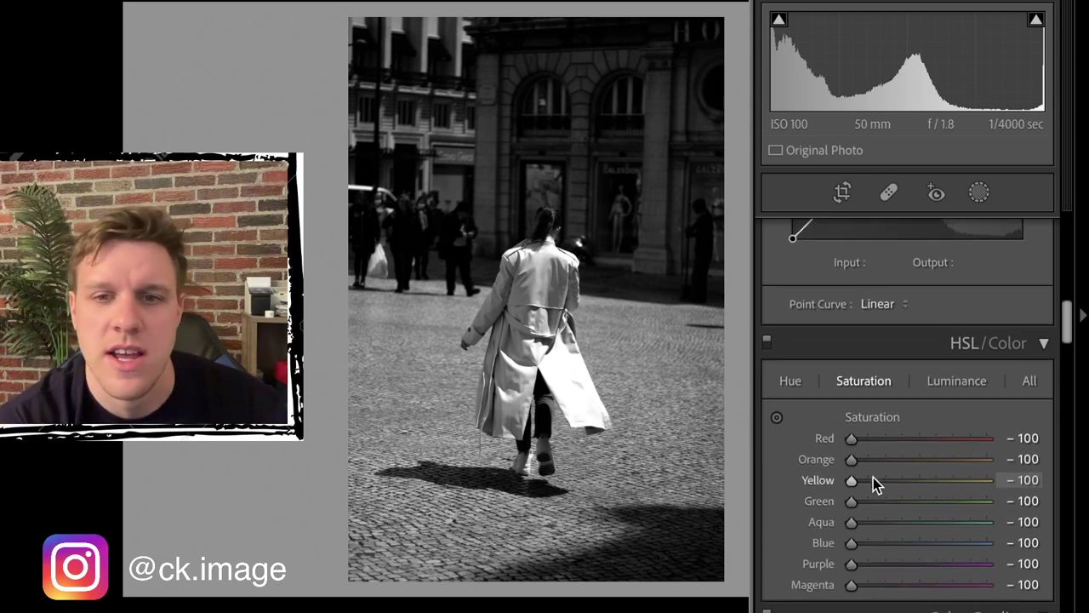
scroll(873, 477, up, 7)
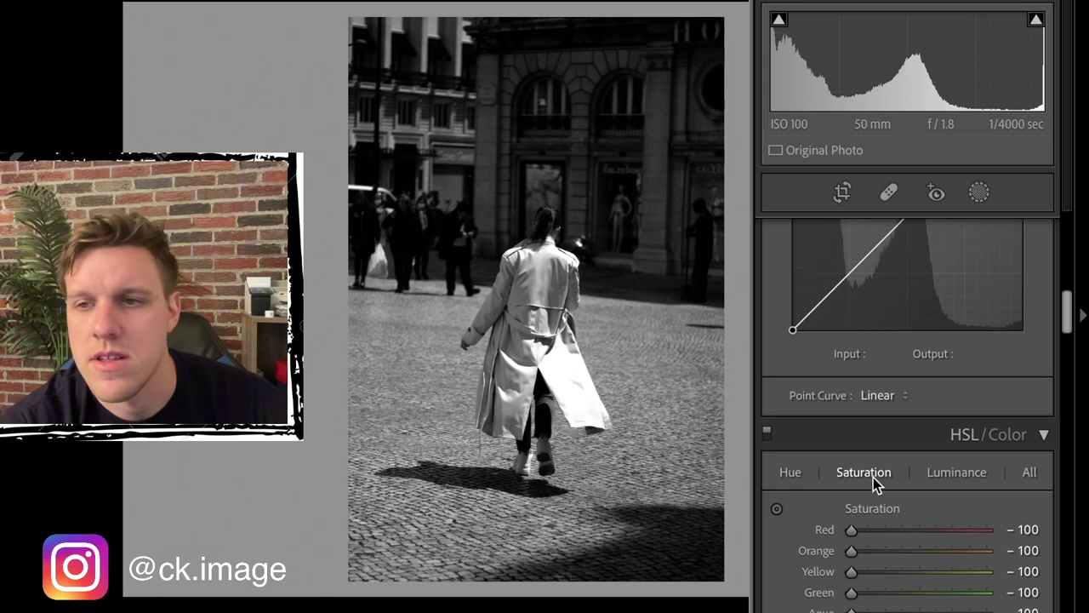
click(979, 194)
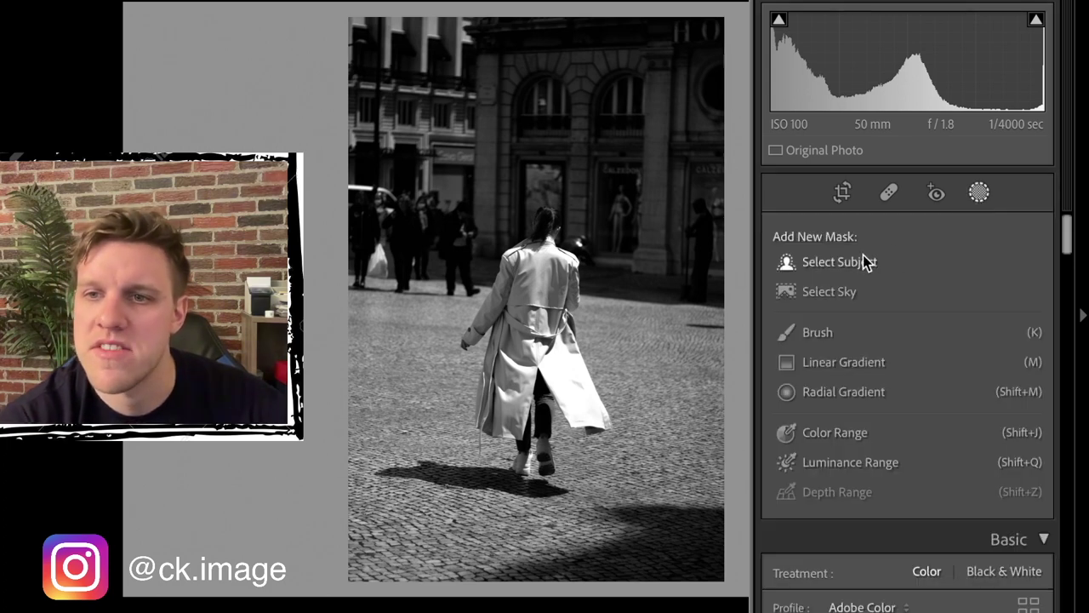
click(835, 364)
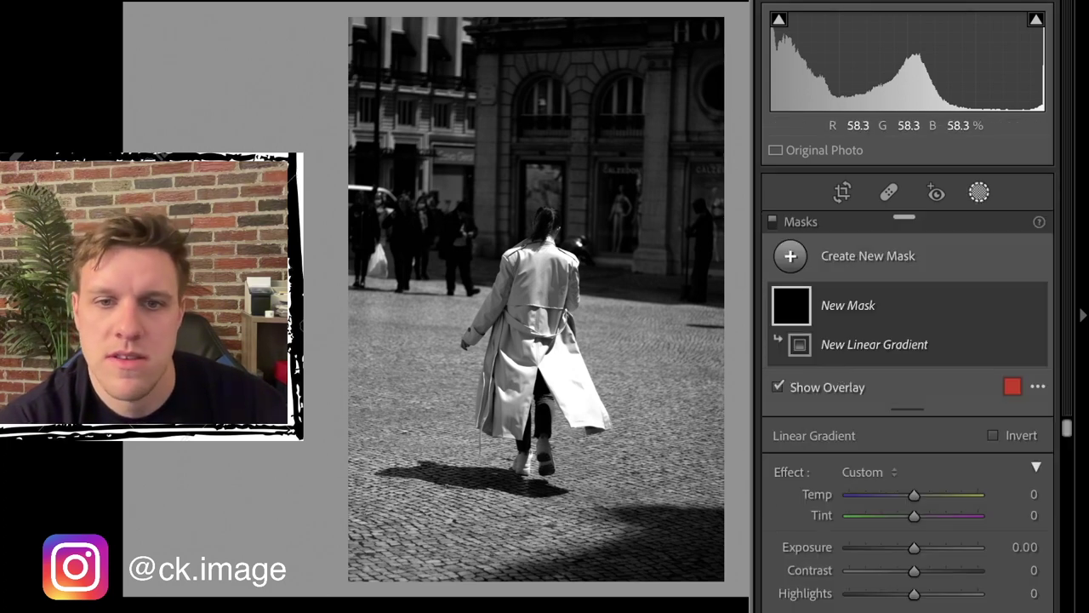
drag(429, 577, 443, 463)
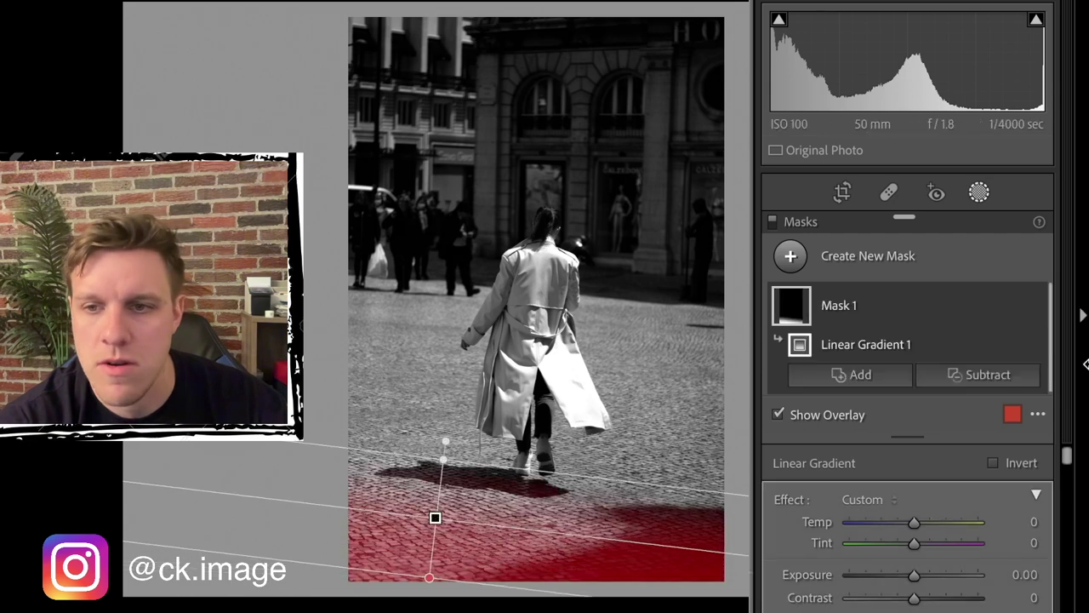
drag(914, 574, 872, 579)
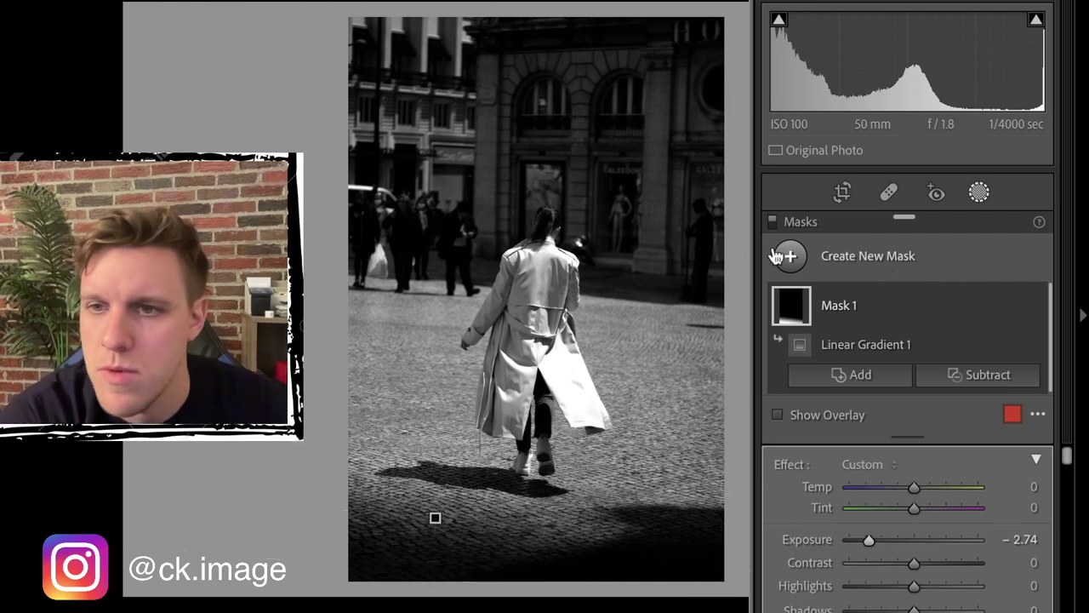
- Add a radial gradient mask over the upper-left buildings with exposure −0.52, enlarge and reposition it, and leave masking
click(851, 256)
click(884, 430)
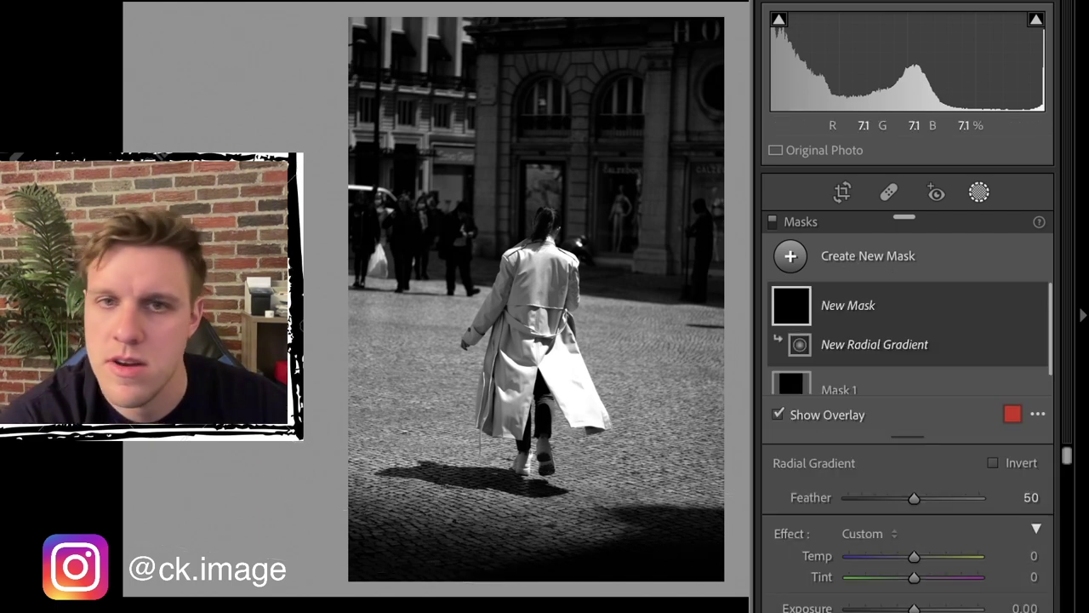
drag(437, 42, 463, 100)
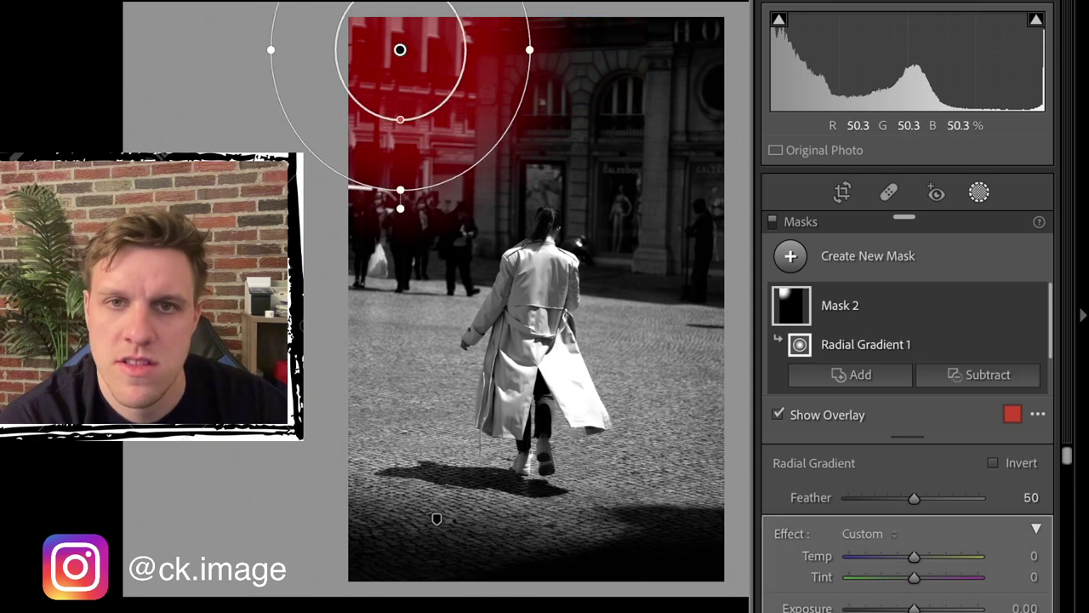
drag(399, 48, 418, 72)
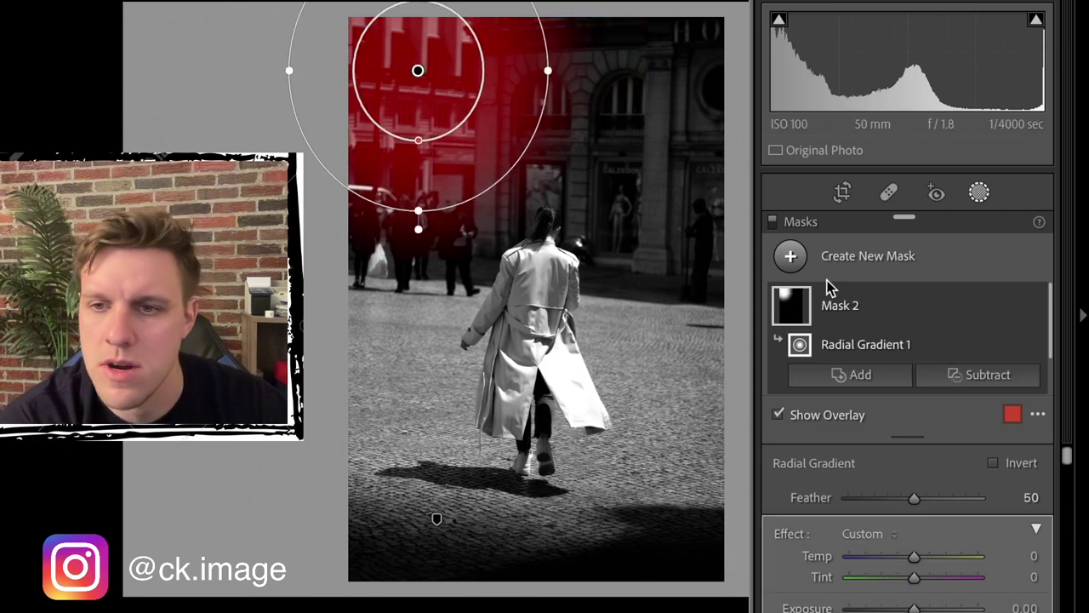
key(o)
mouse_move(910, 604)
mouse_down()
mouse_move(894, 607)
mouse_move(907, 607)
mouse_up()
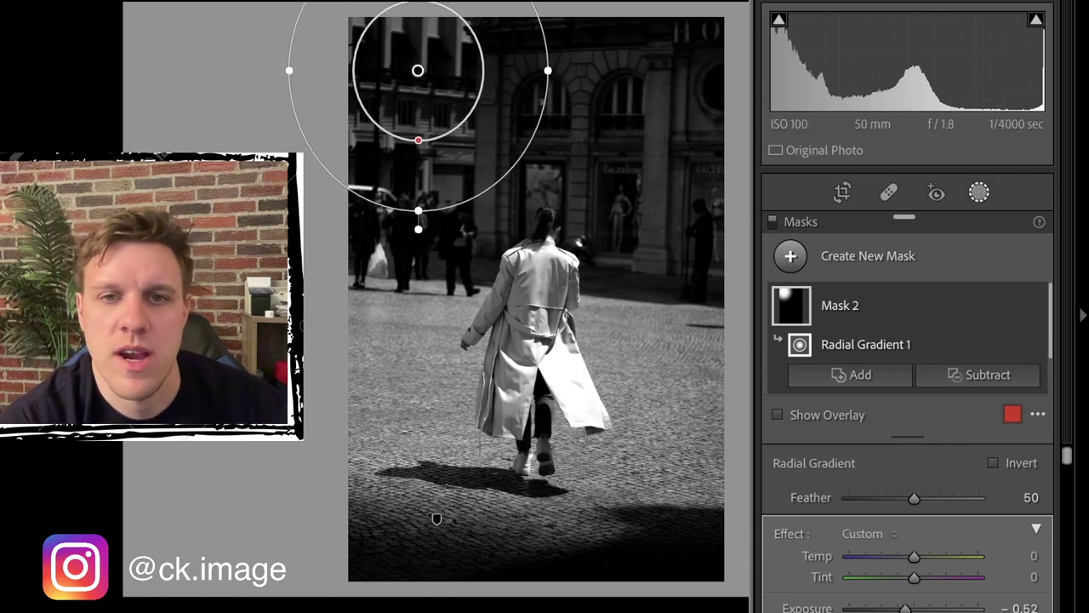
drag(418, 210, 418, 244)
drag(418, 71, 410, 96)
scroll(897, 521, down, 3)
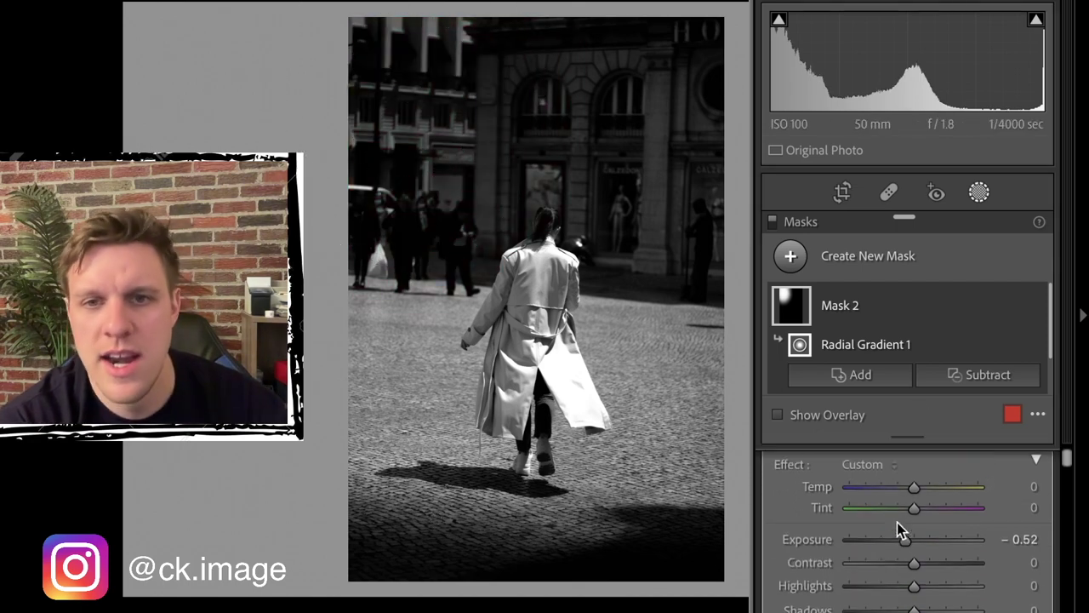
scroll(897, 522, down, 5)
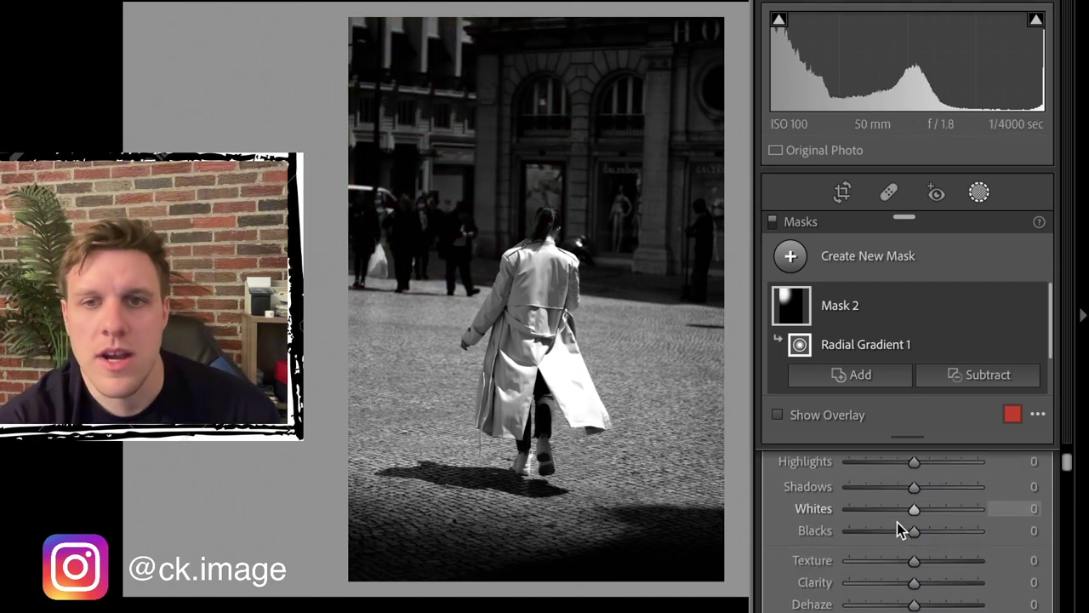
scroll(897, 522, down, 5)
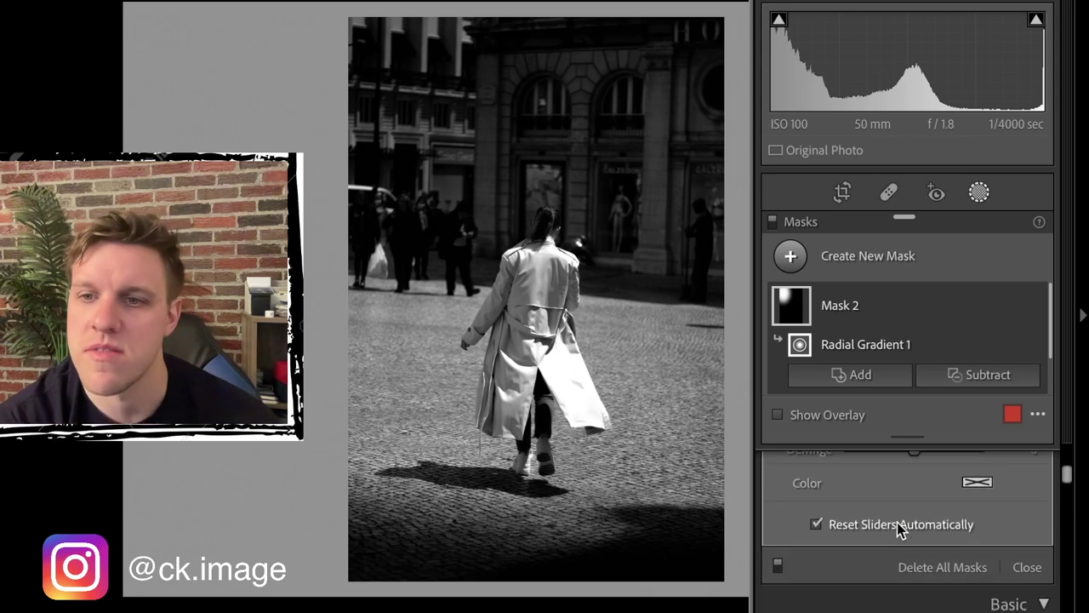
click(980, 194)
- Set the HSL saturation of Red to −41 and compare the photo side by side with its original version
drag(858, 496, 854, 501)
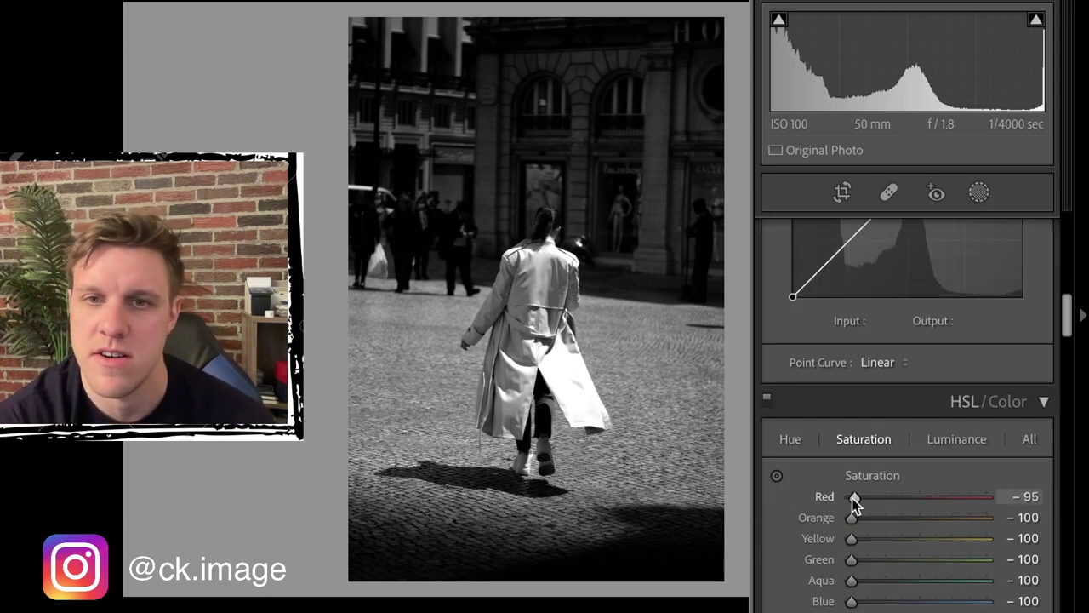
drag(994, 504, 888, 539)
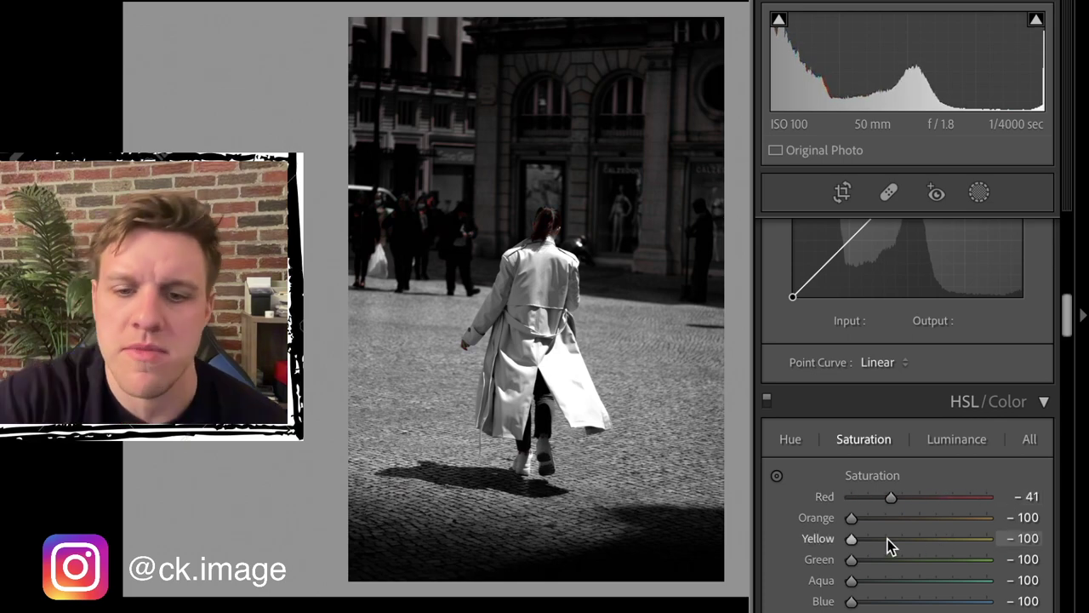
key(y)
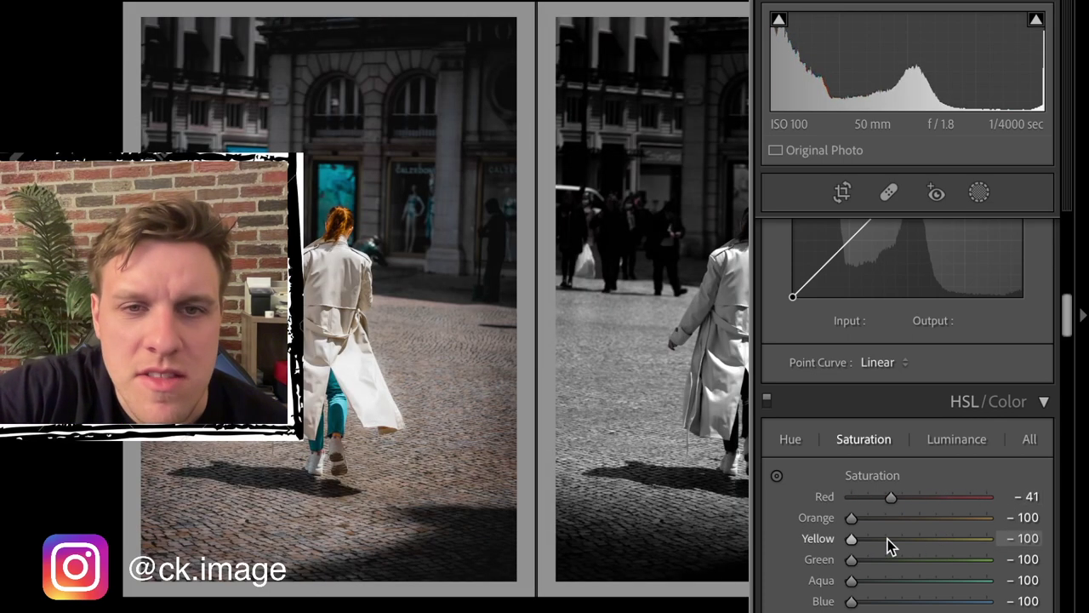
key(y)
key(y)
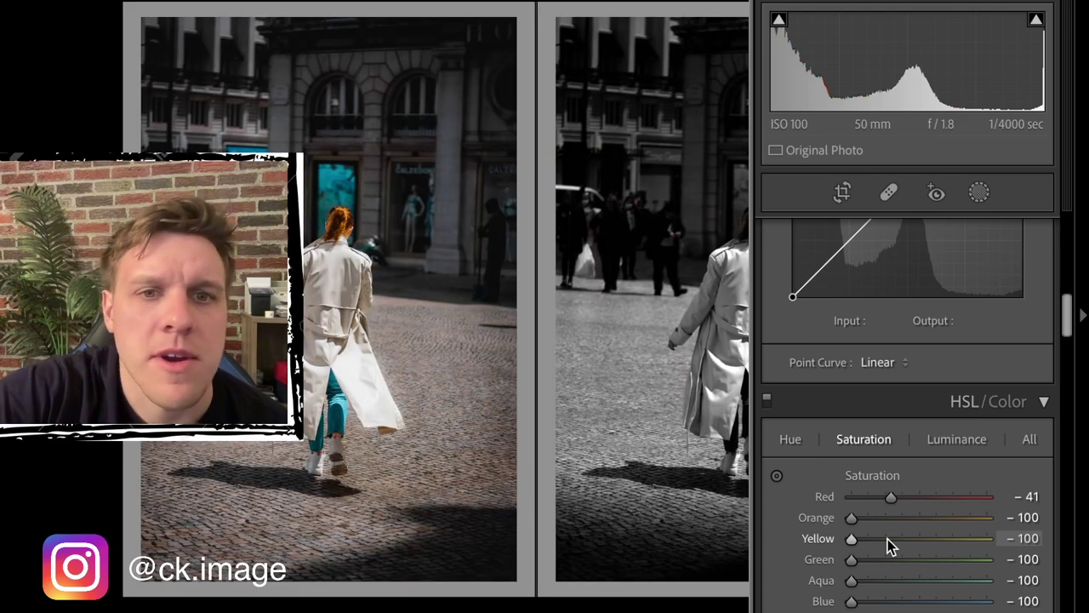
key(y)
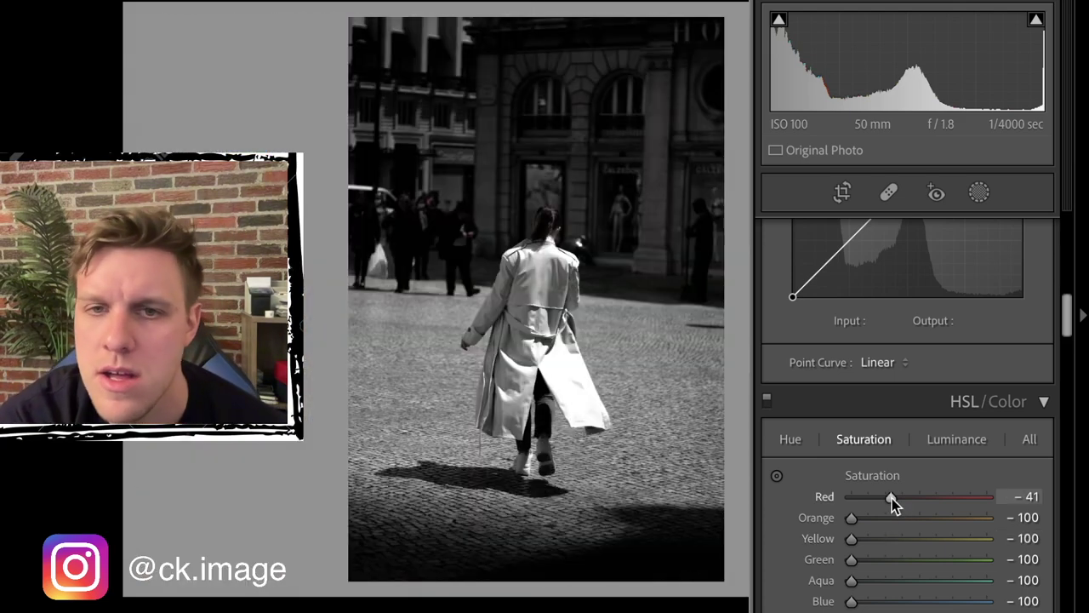
- Set the HSL saturation of Red to −27, Orange to −69, Aqua to −31 and Blue to −80
drag(892, 498, 868, 522)
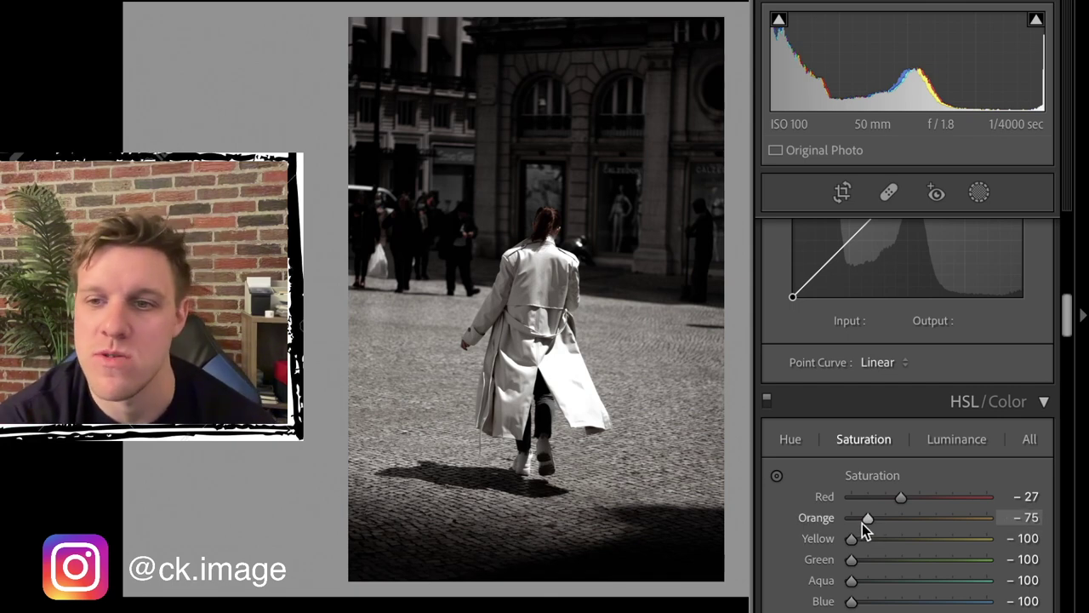
drag(867, 523, 870, 523)
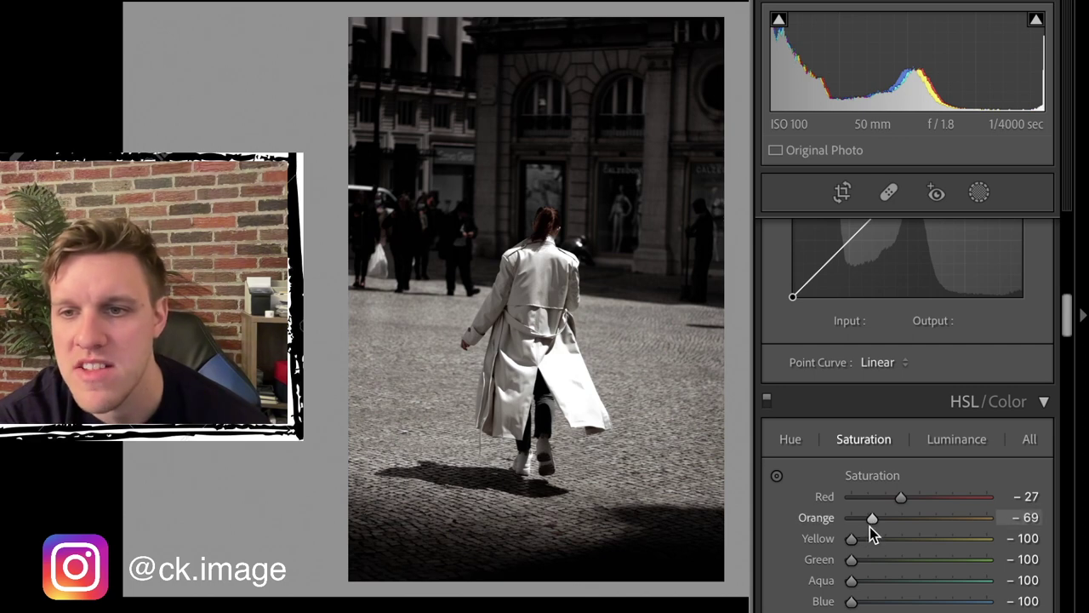
drag(851, 538, 791, 603)
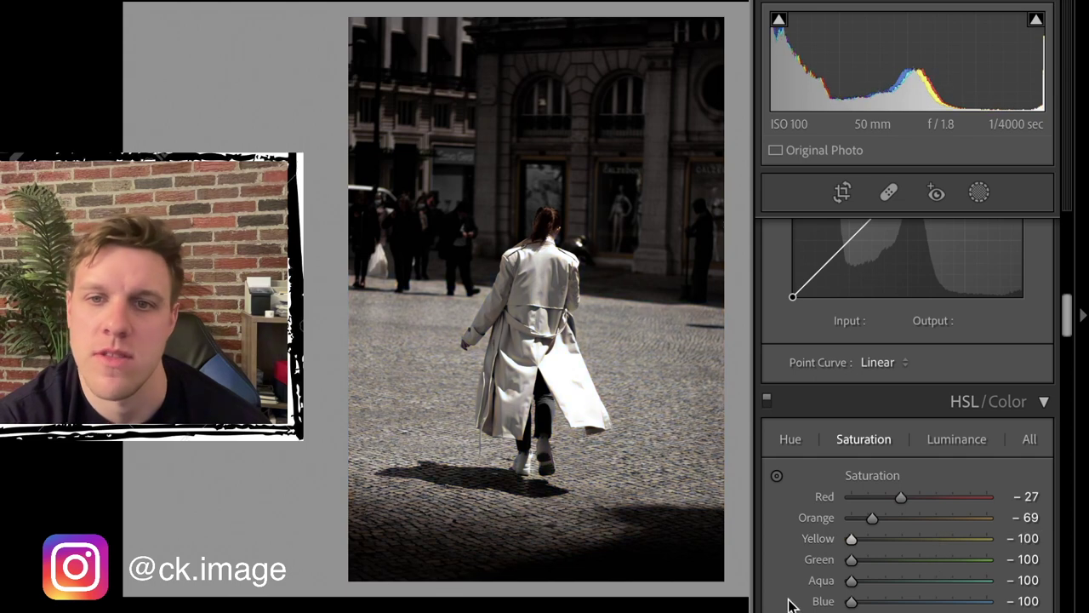
drag(852, 562, 900, 600)
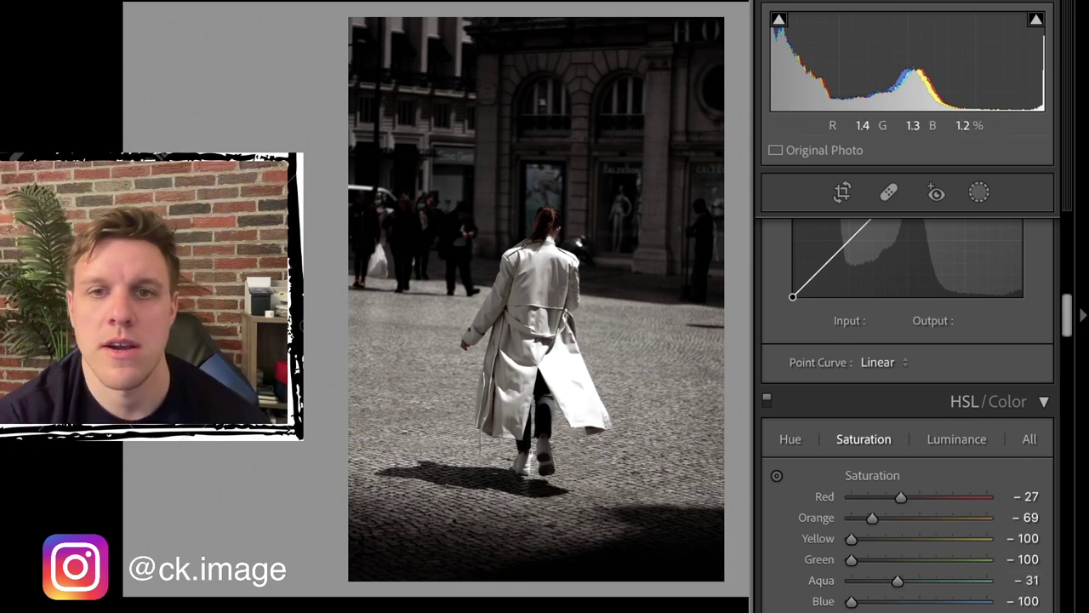
scroll(912, 482, down, 2)
drag(851, 513, 865, 519)
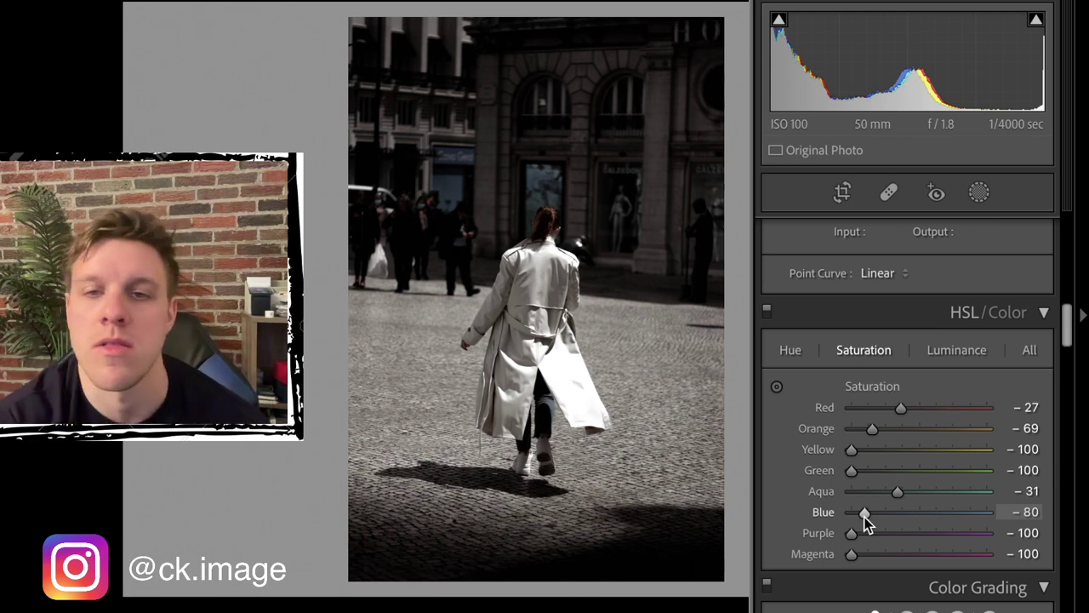
- Try higher HSL saturation values for Purple and Magenta and return both to −100
scroll(864, 519, down, 2)
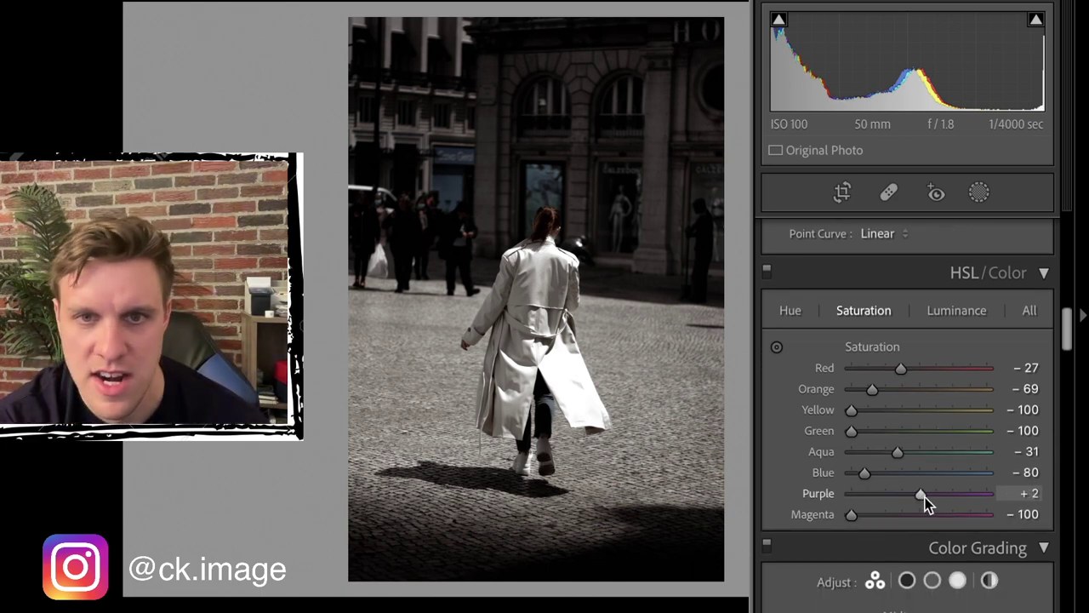
drag(923, 496, 778, 517)
drag(851, 515, 900, 520)
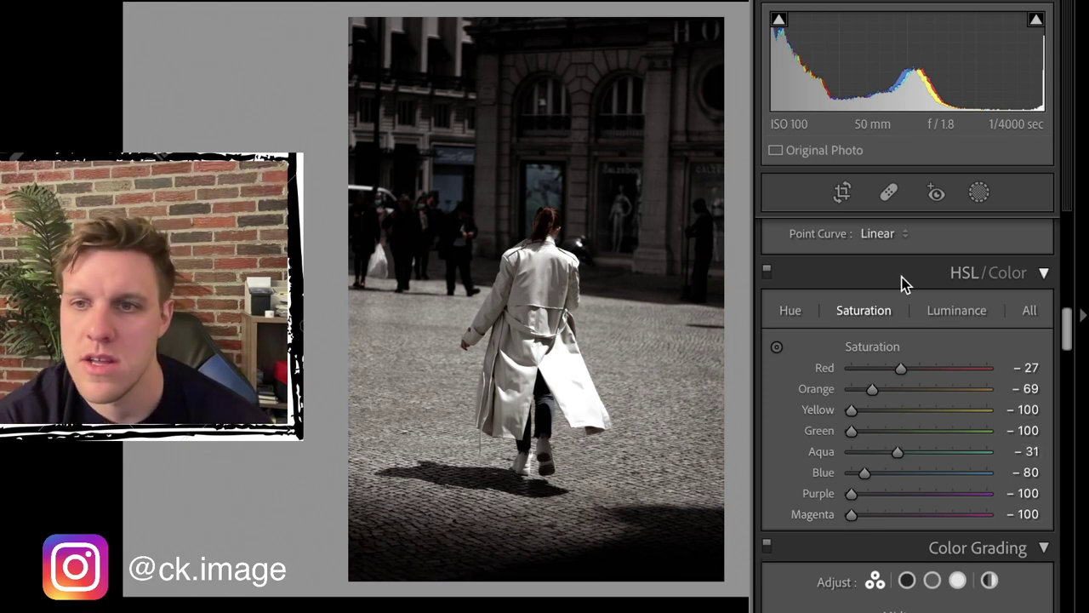
- Set Dehaze to +22, Clarity to +13 and Texture to −17 for the whole photo
scroll(927, 383, up, 2)
scroll(927, 381, up, 6)
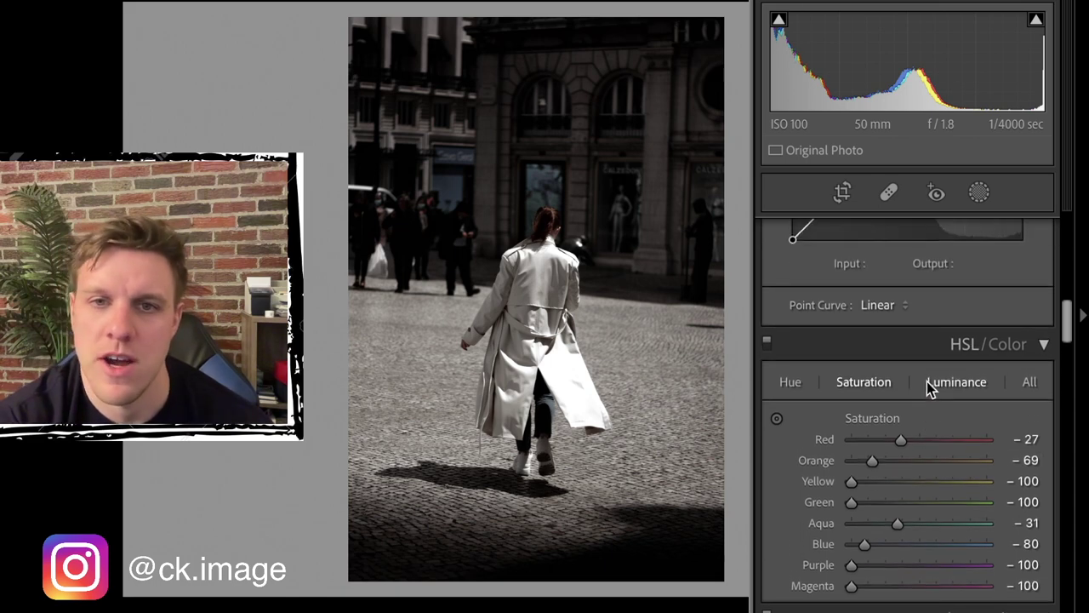
scroll(926, 382, up, 5)
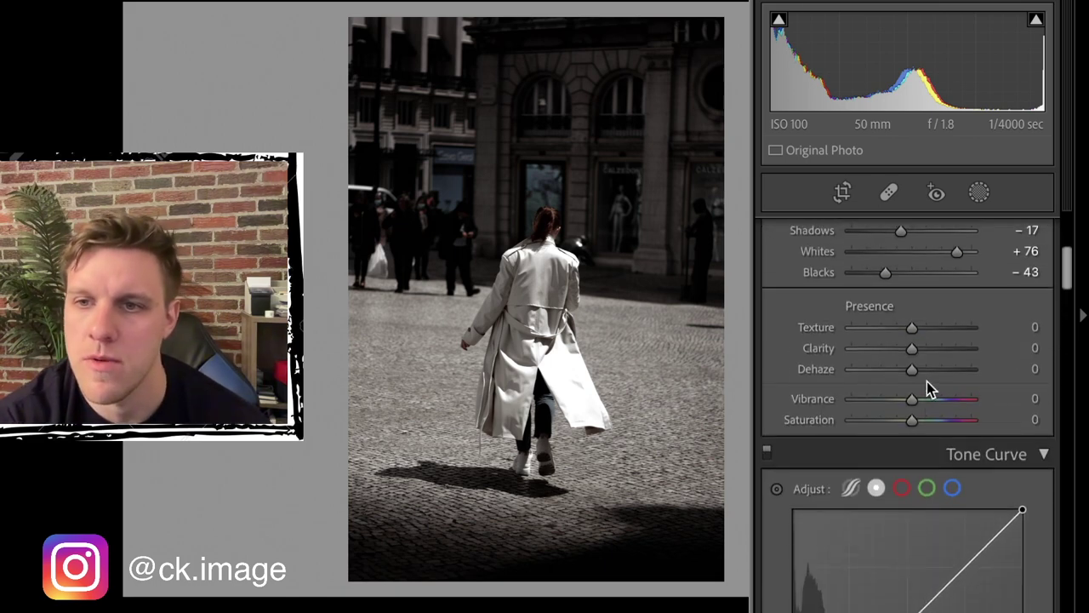
drag(909, 373, 900, 334)
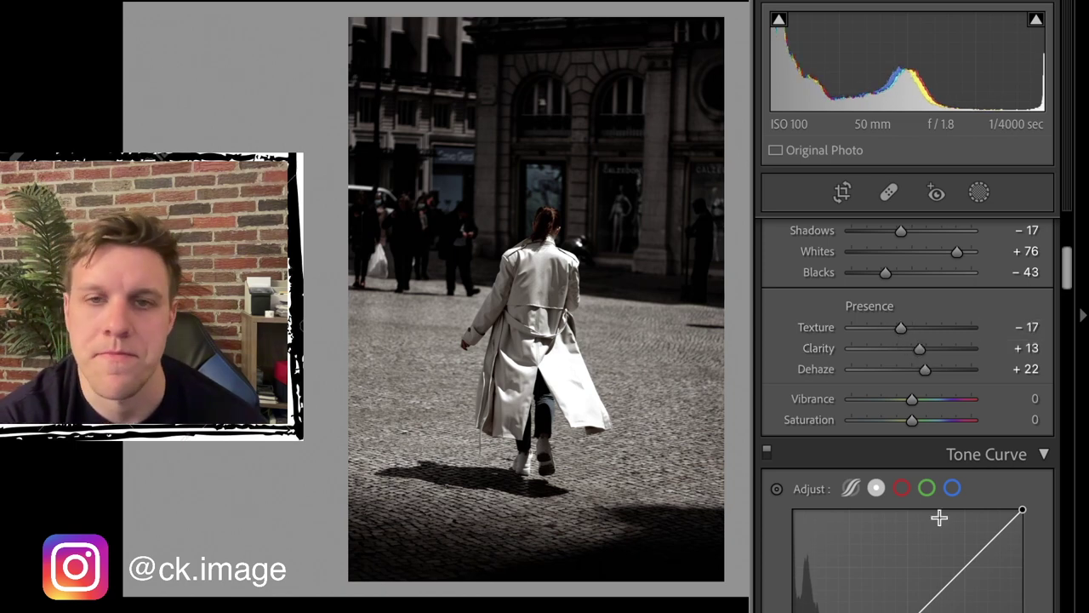
- Set the HSL luminance of Red to +20, Orange to +9, Yellow to +14, Green to +8, Aqua to +32 and Blue to +51
scroll(920, 426, down, 5)
scroll(940, 518, down, 5)
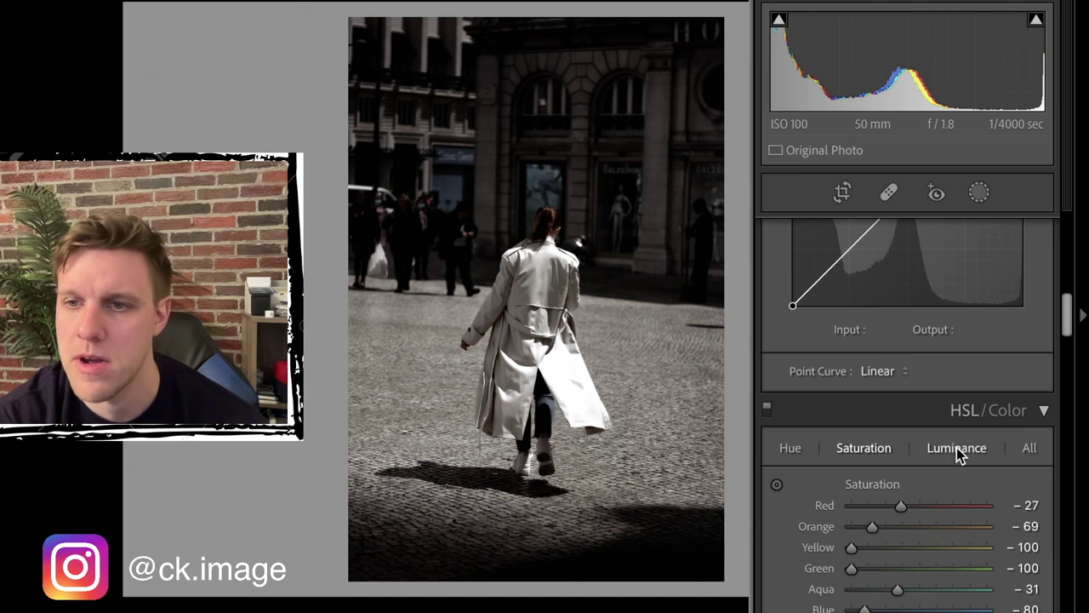
click(957, 447)
drag(919, 508, 981, 524)
drag(905, 515, 964, 512)
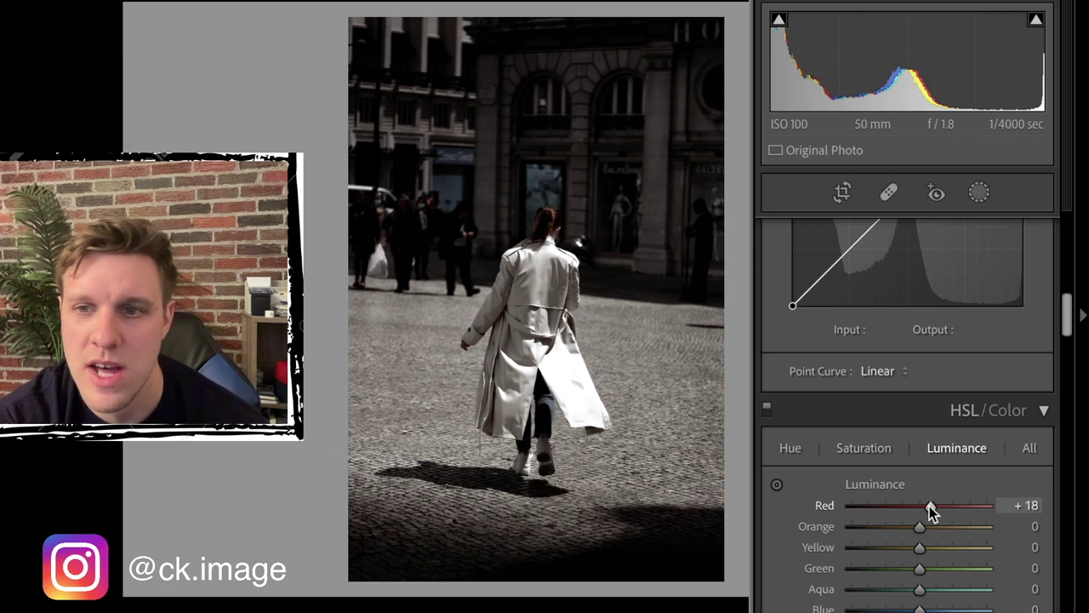
drag(919, 530, 975, 590)
drag(877, 589, 930, 610)
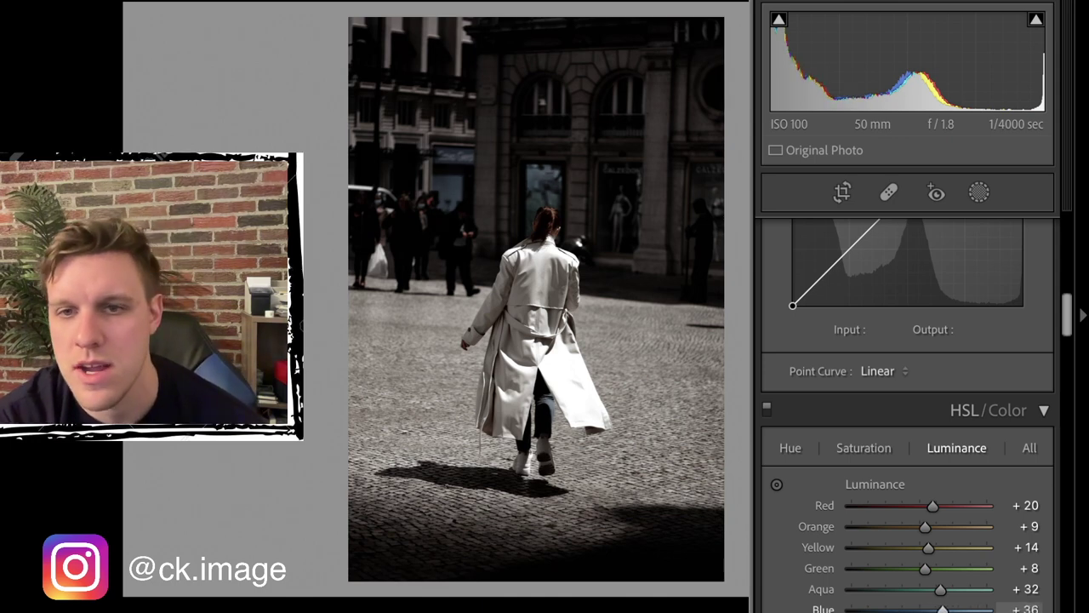
scroll(989, 574, down, 3)
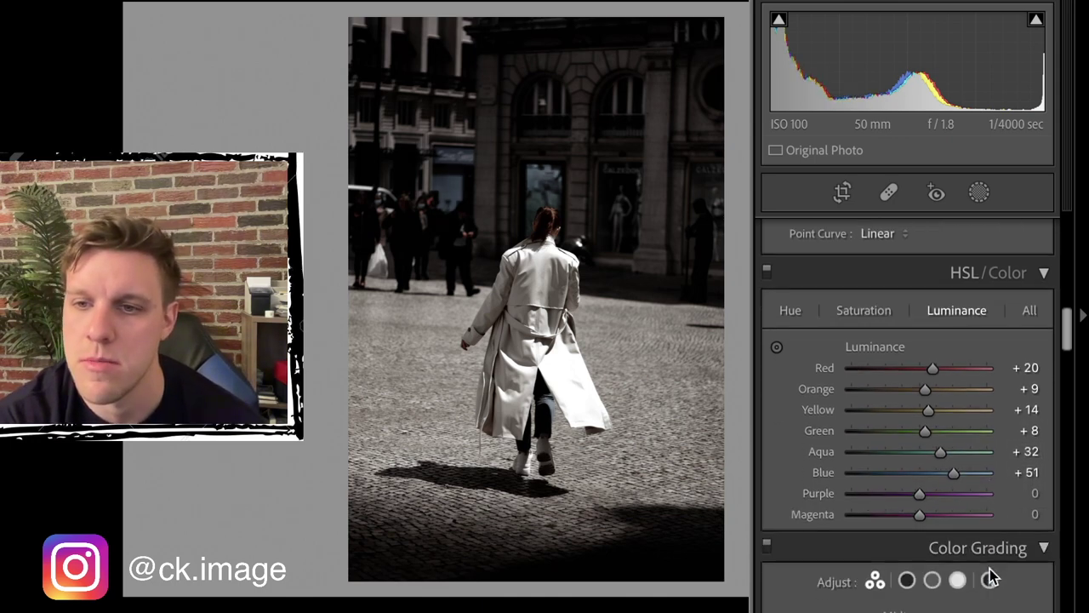
- Set the HSL luminance of Purple to +12 and Magenta to +6
drag(922, 489, 927, 550)
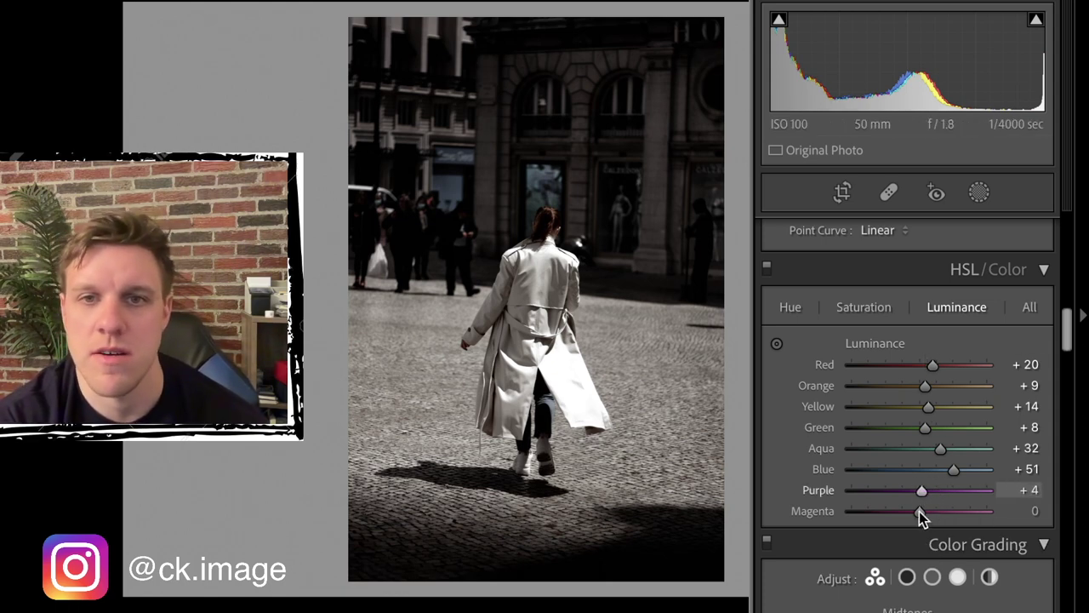
drag(927, 521, 961, 521)
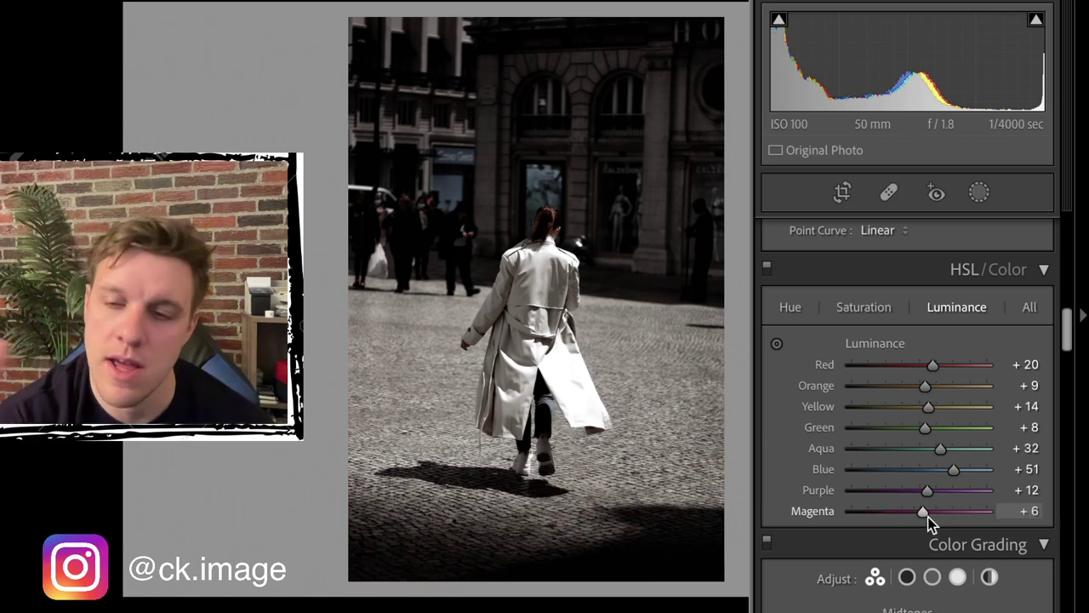
scroll(929, 522, down, 3)
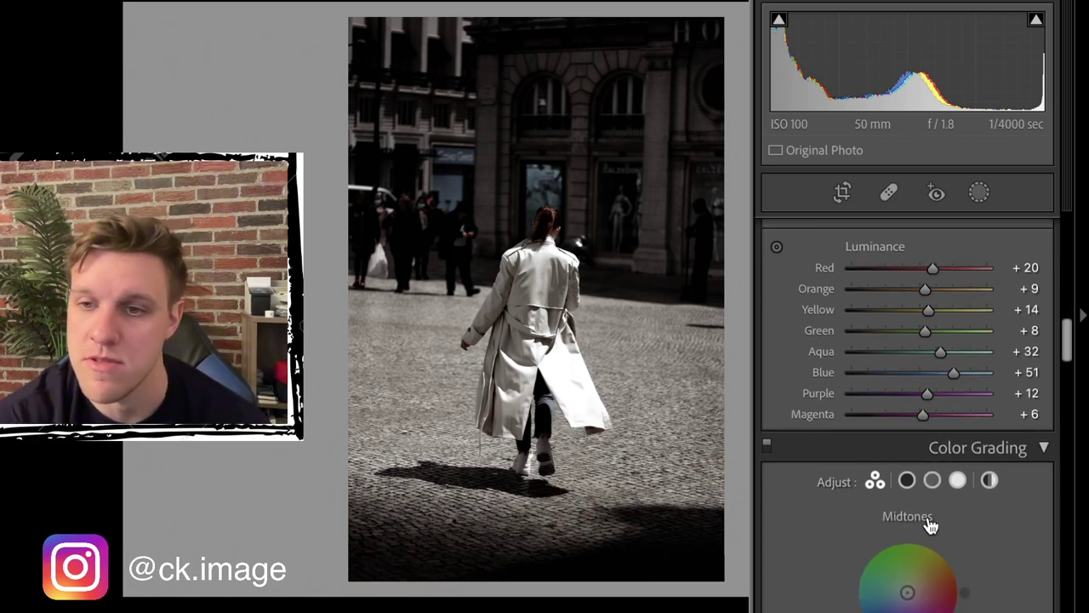
- Add a new brush mask and set its brush size to 3.2
scroll(930, 520, up, 10)
scroll(928, 519, up, 10)
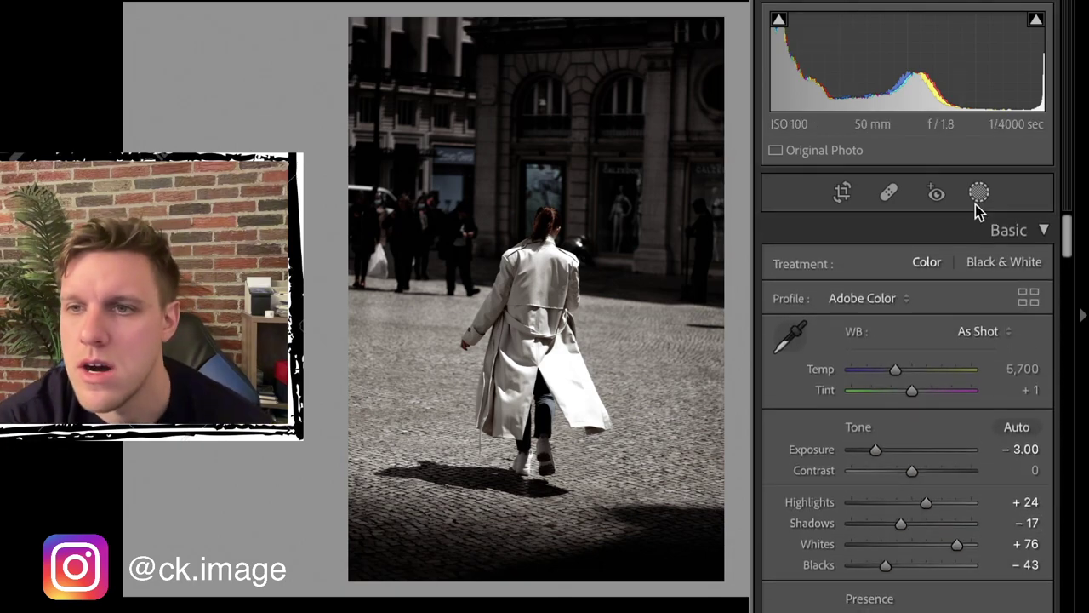
click(978, 194)
click(852, 261)
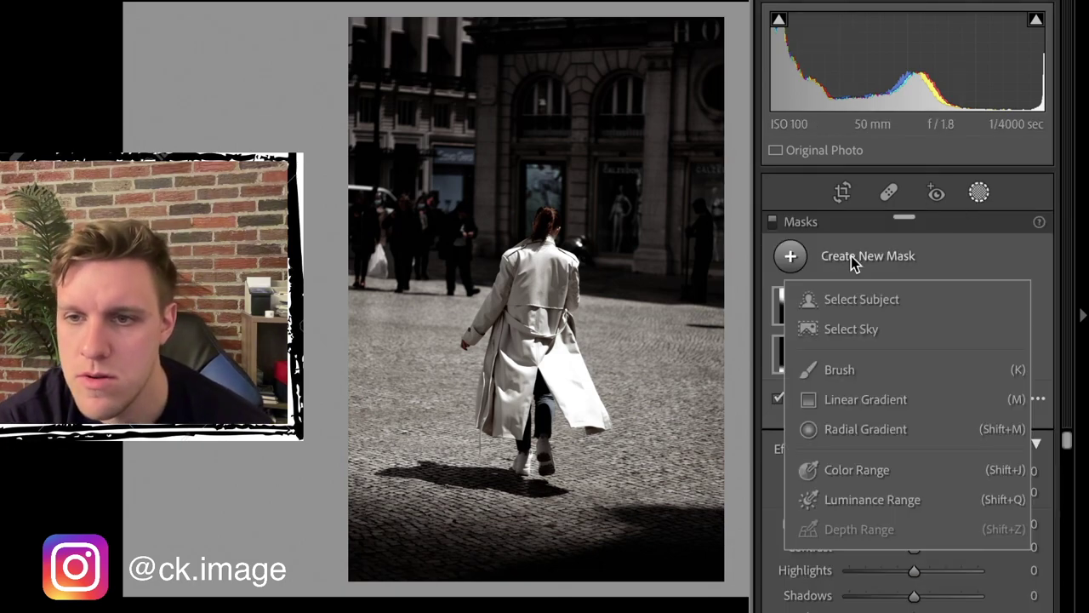
click(874, 377)
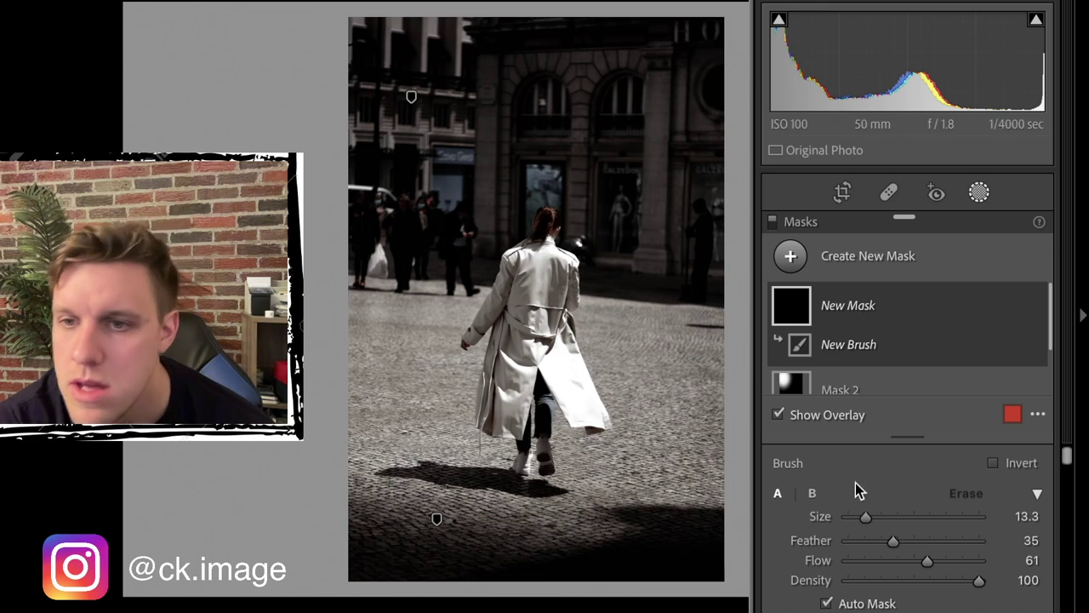
drag(865, 516, 853, 518)
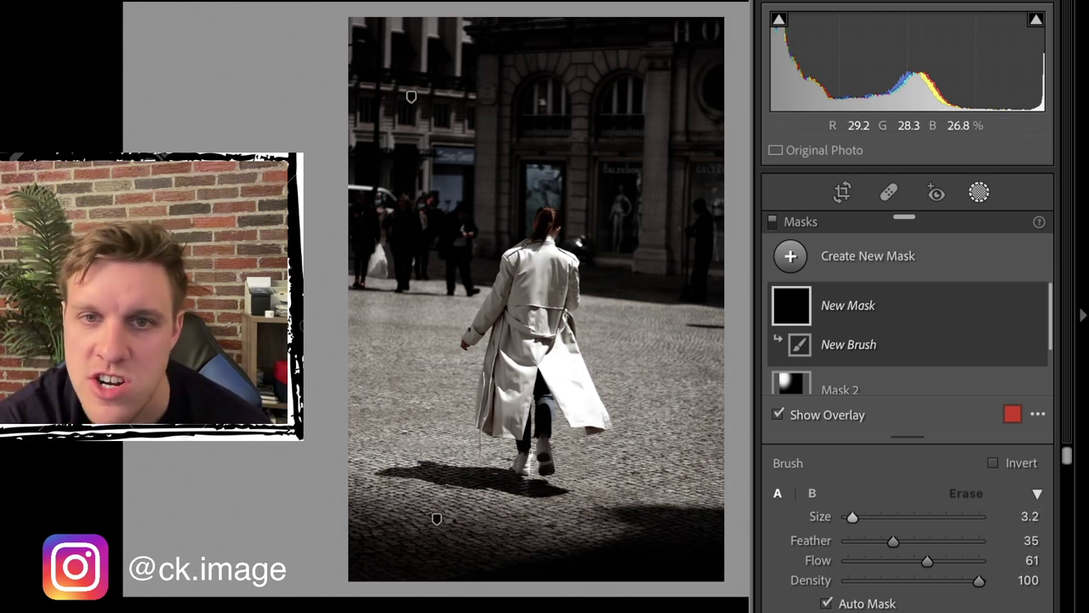
- Paint the brush mask over all of the woman's hair, enlarging the brush size to 11.2 after the first stroke
key(ctrl+equal)
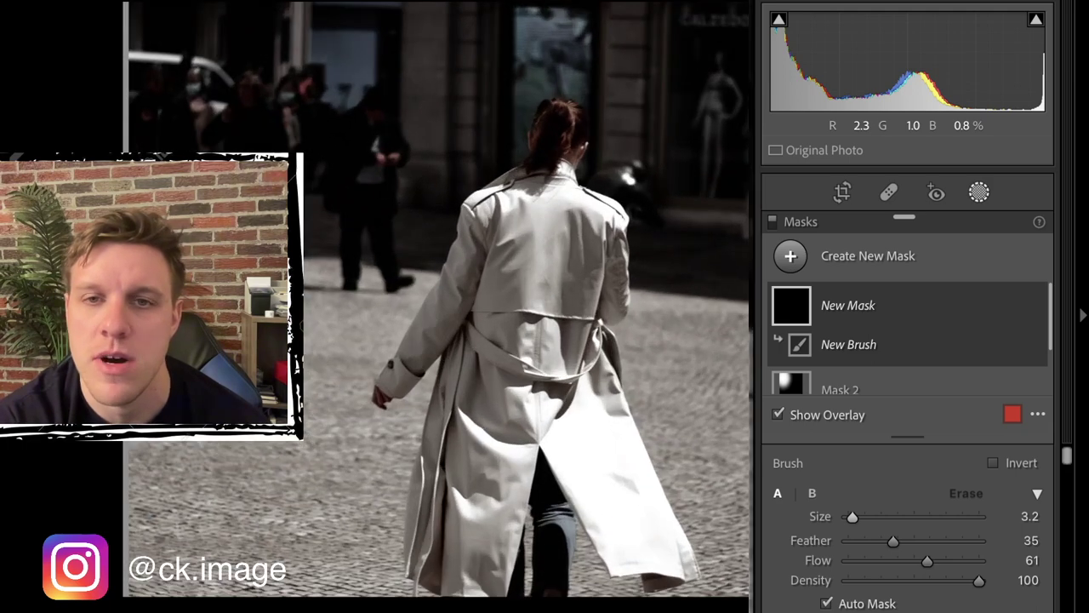
key(ctrl+equal)
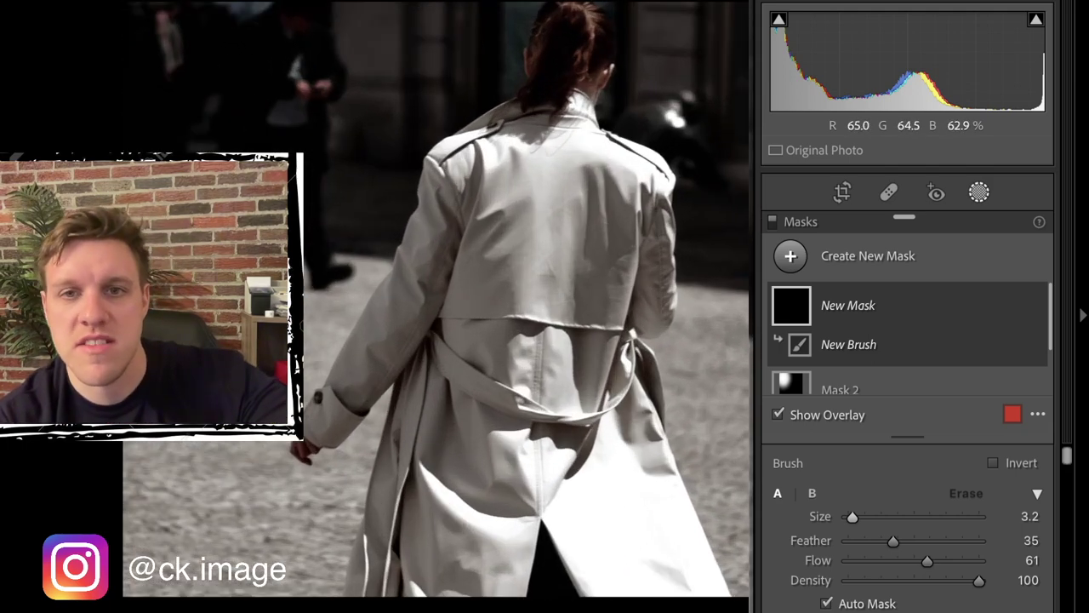
scroll(436, 300, up, 5)
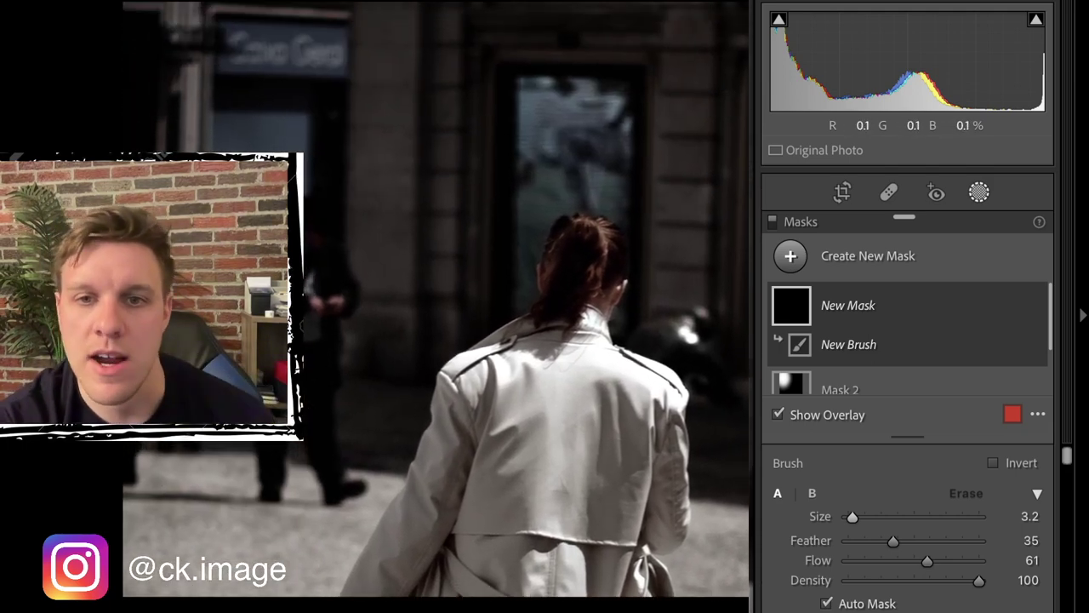
drag(553, 305, 556, 268)
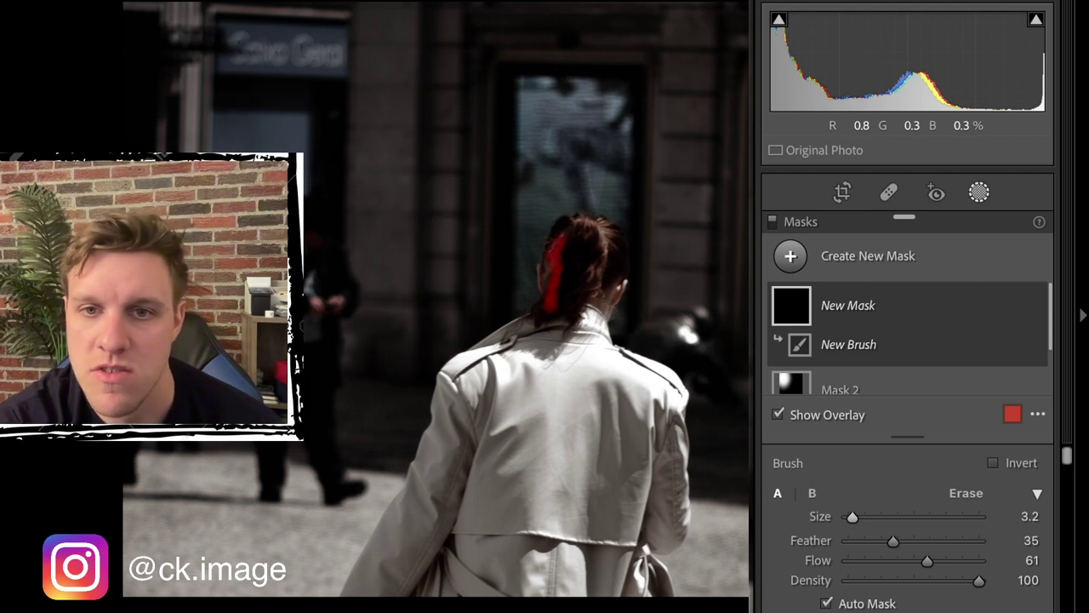
drag(860, 519, 862, 519)
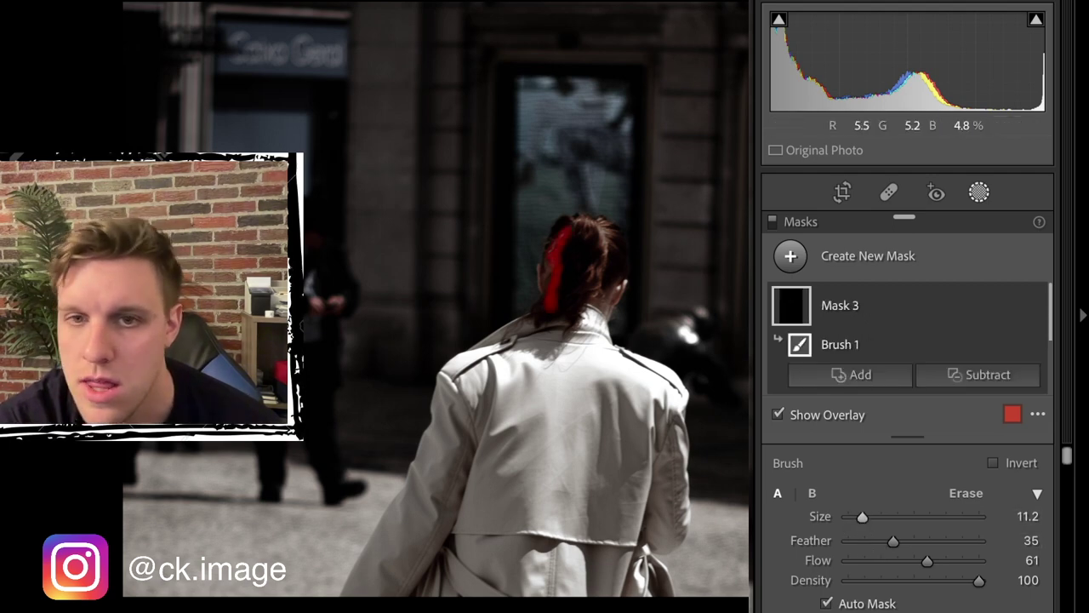
mouse_move(550, 306)
mouse_down()
mouse_move(579, 243)
mouse_move(613, 274)
mouse_move(553, 319)
mouse_up()
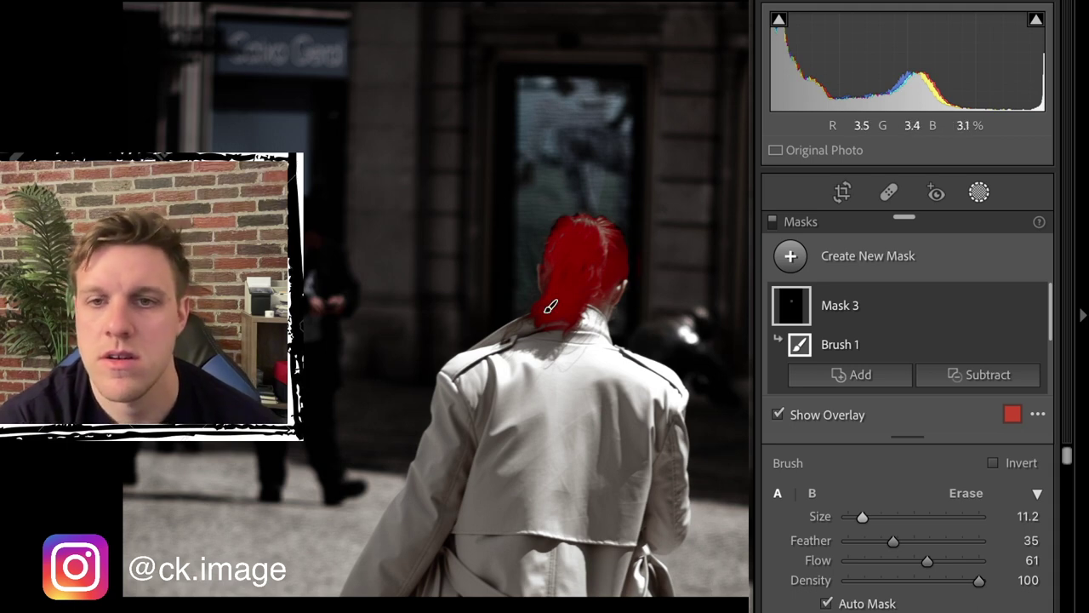
- Set the hair mask's saturation to 36 and finish masking
scroll(844, 549, down, 10)
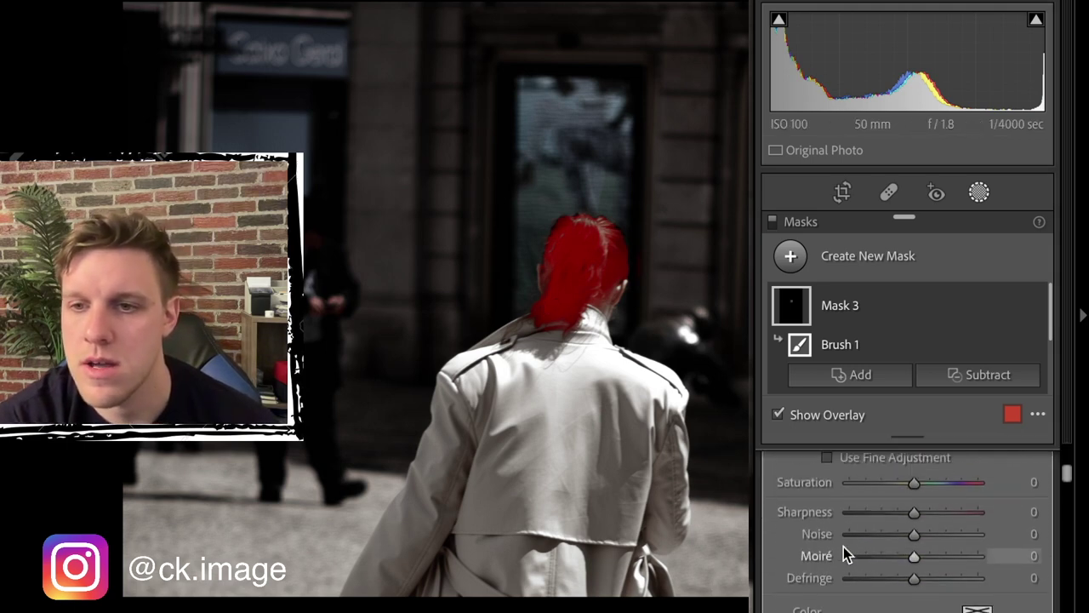
scroll(843, 546, up, 1)
mouse_move(921, 505)
mouse_down()
mouse_move(954, 505)
mouse_move(943, 508)
mouse_up()
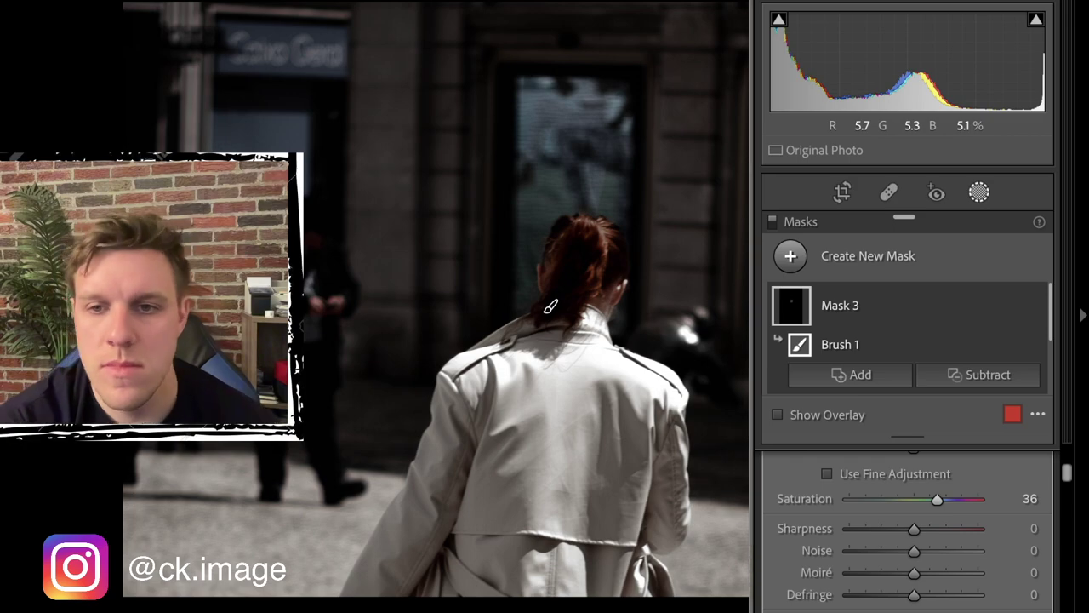
key(z)
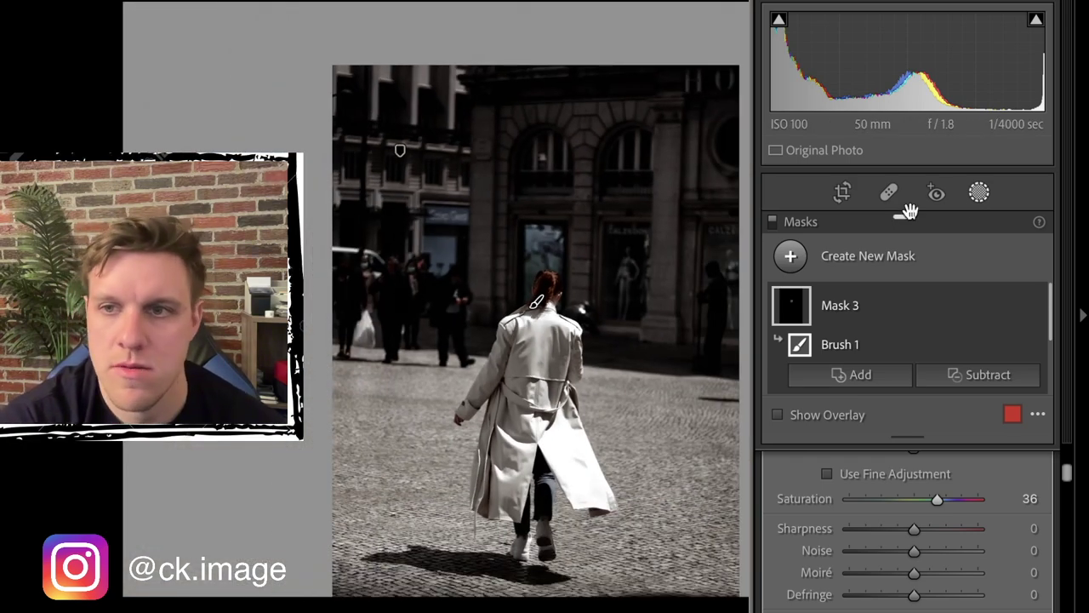
click(987, 198)
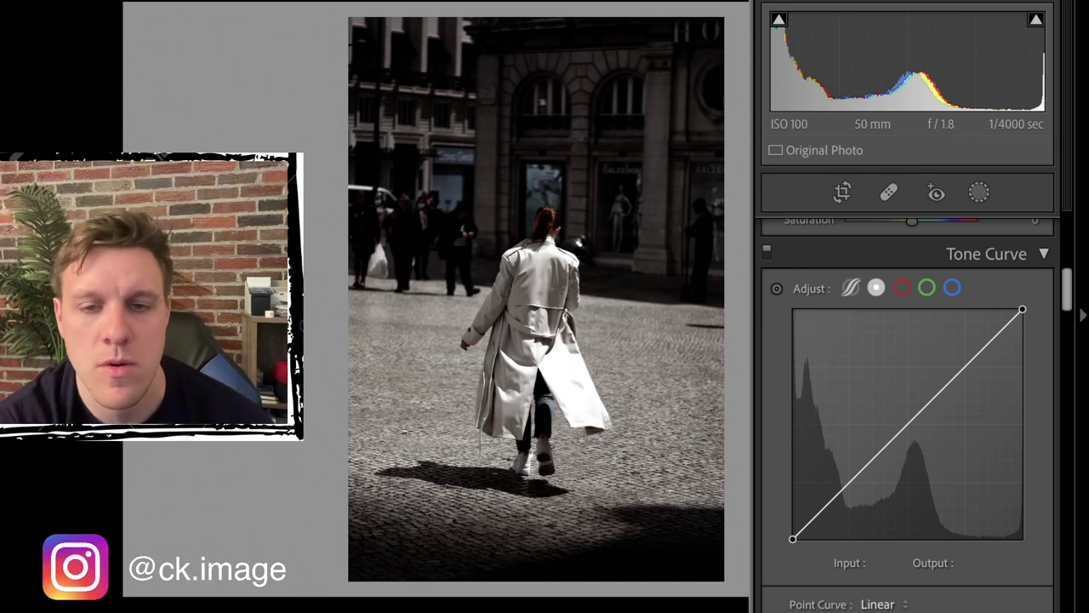
- Add three anchor points in the shadow part of the tone curve and raise its black point slightly to fade the blacks
click(810, 522)
click(831, 501)
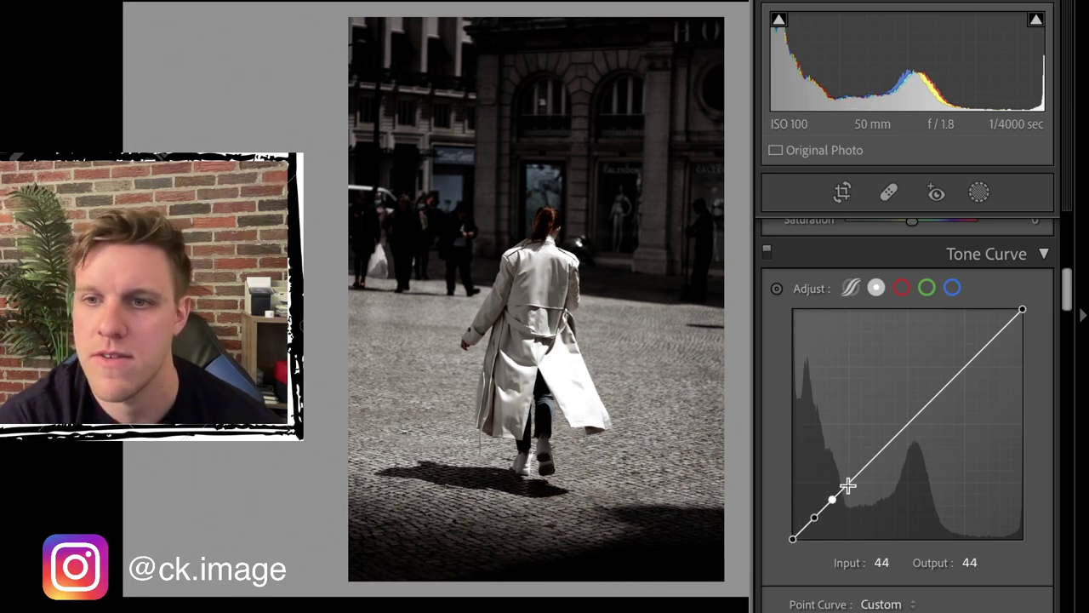
click(849, 483)
mouse_move(792, 542)
mouse_down()
mouse_move(760, 510)
mouse_move(766, 452)
mouse_move(766, 538)
mouse_move(792, 531)
mouse_move(793, 520)
mouse_move(793, 530)
mouse_up()
- Apply color grading with a slight blue tint in the shadows and a slight yellow tint in the highlights
scroll(885, 511, down, 10)
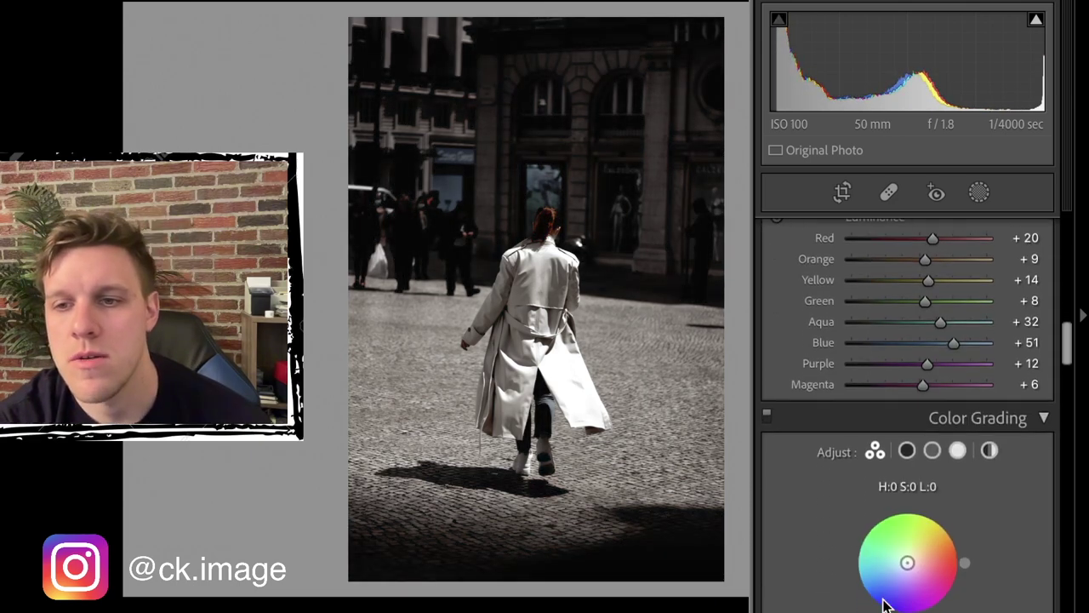
scroll(883, 603, up, 3)
scroll(884, 603, down, 5)
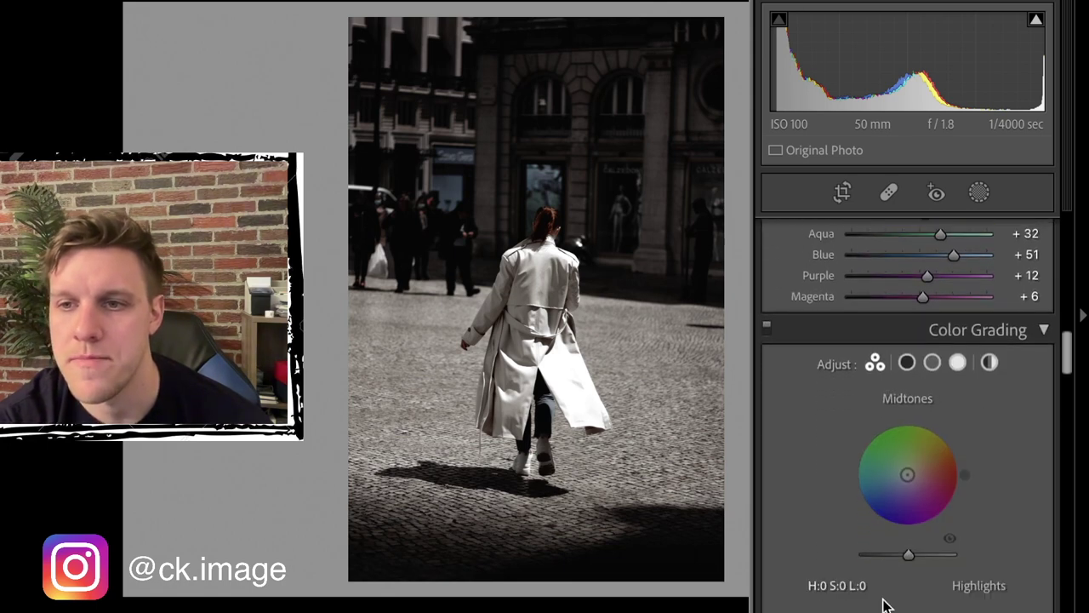
scroll(884, 603, down, 2)
drag(837, 527, 829, 535)
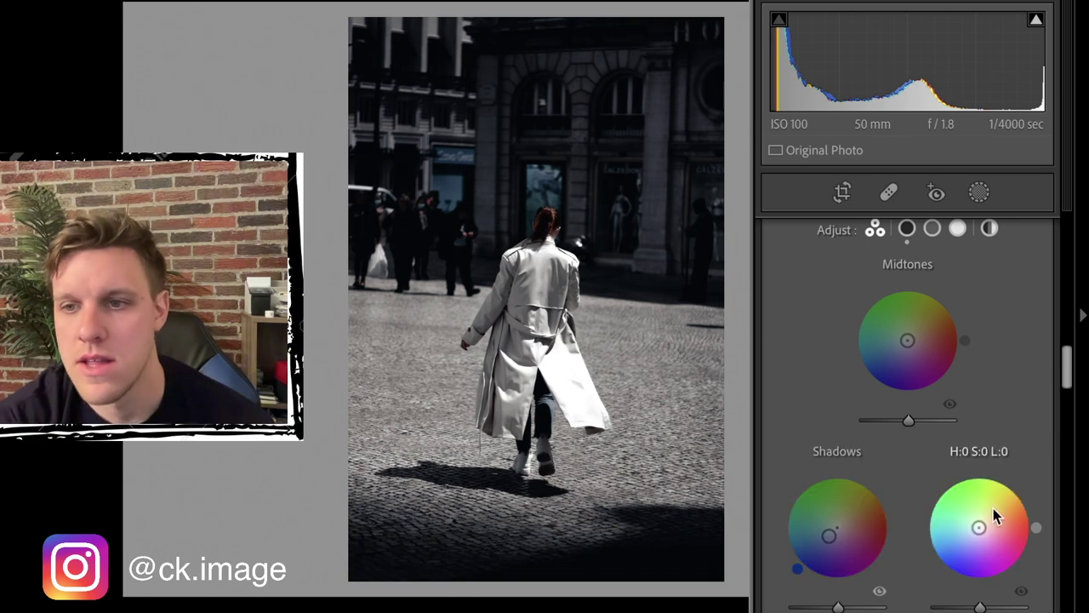
drag(982, 530, 983, 521)
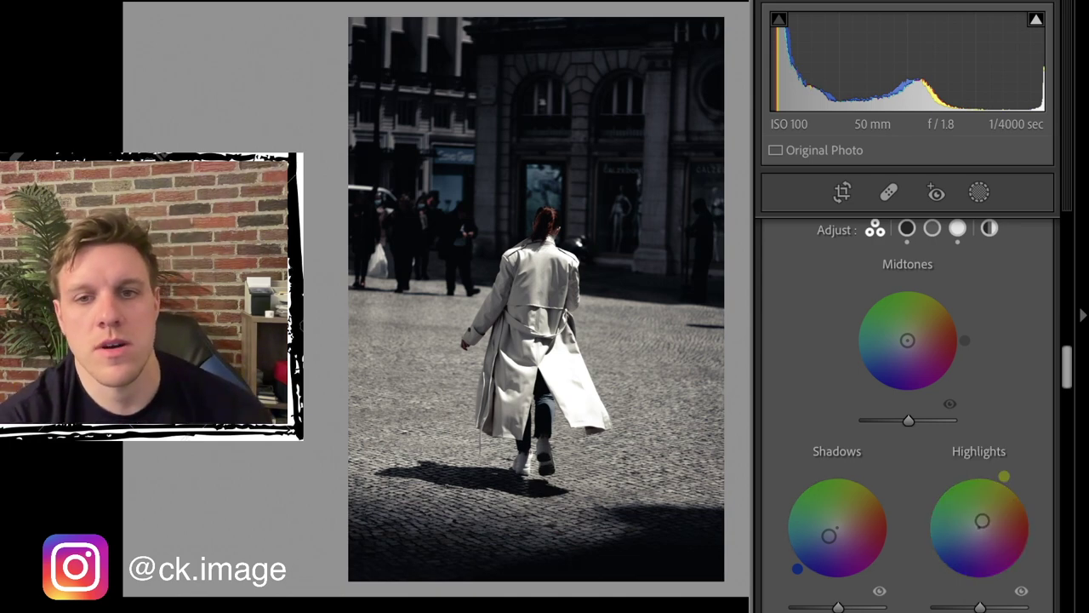
- Crop the photo to the 4 x 5 / 8 x 10 aspect, trimming only the top and keeping the bottom edge
click(841, 193)
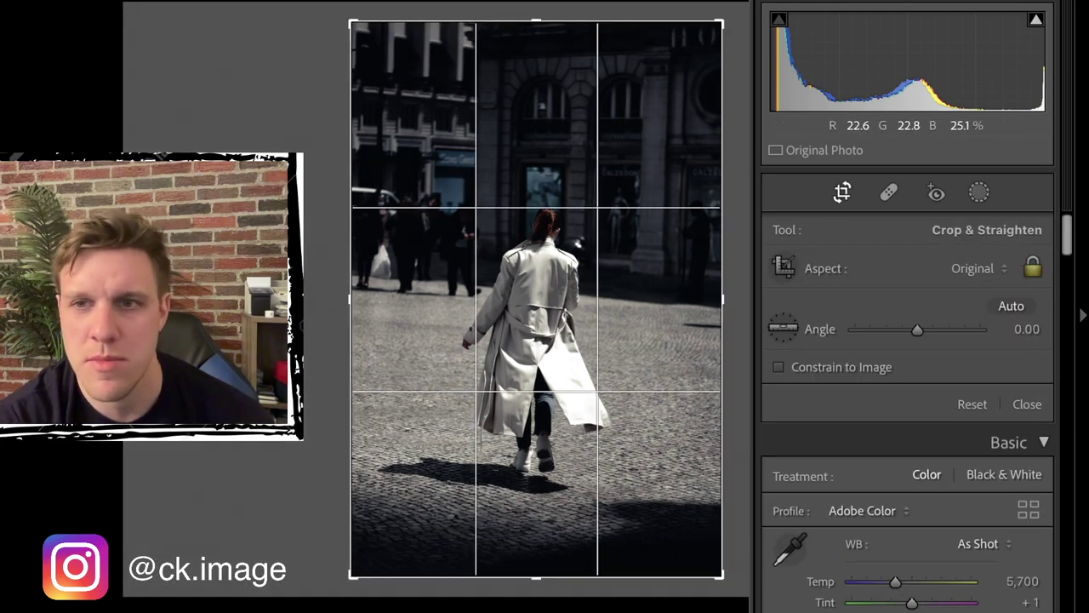
click(976, 267)
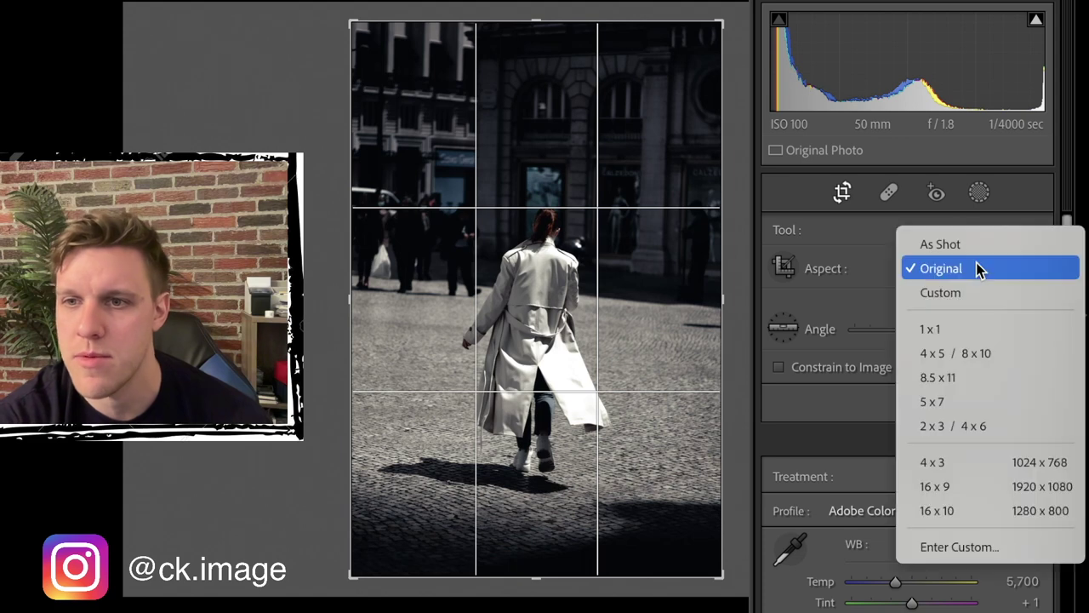
click(981, 352)
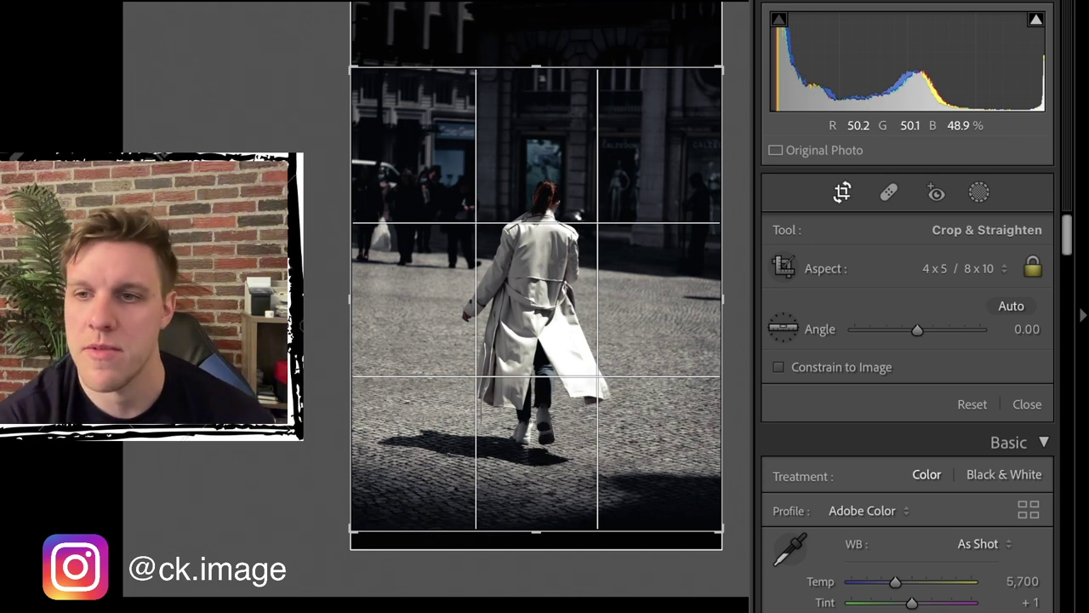
key(Return)
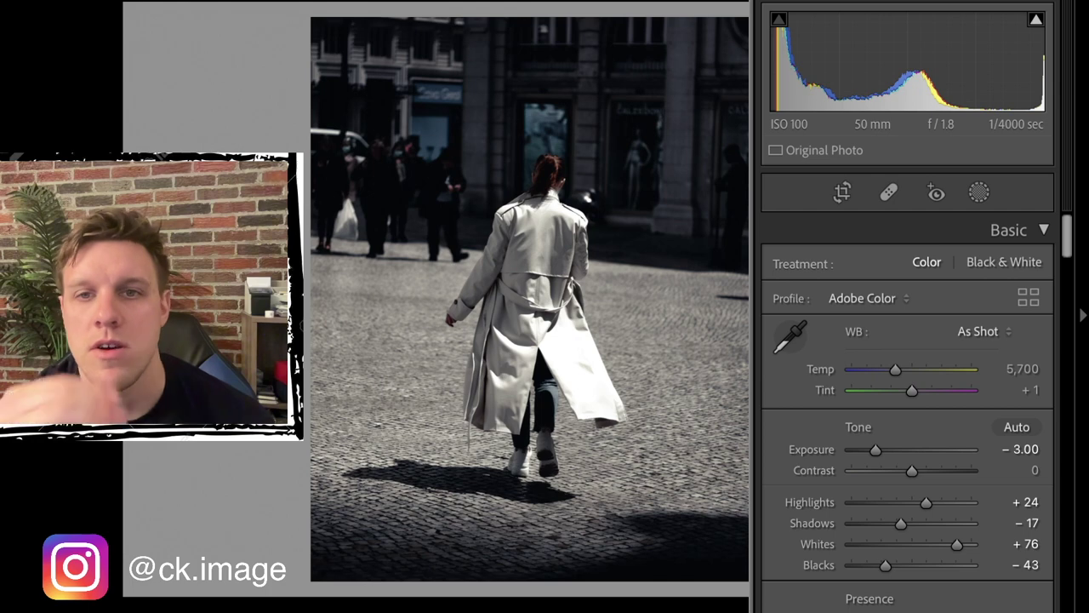
click(843, 193)
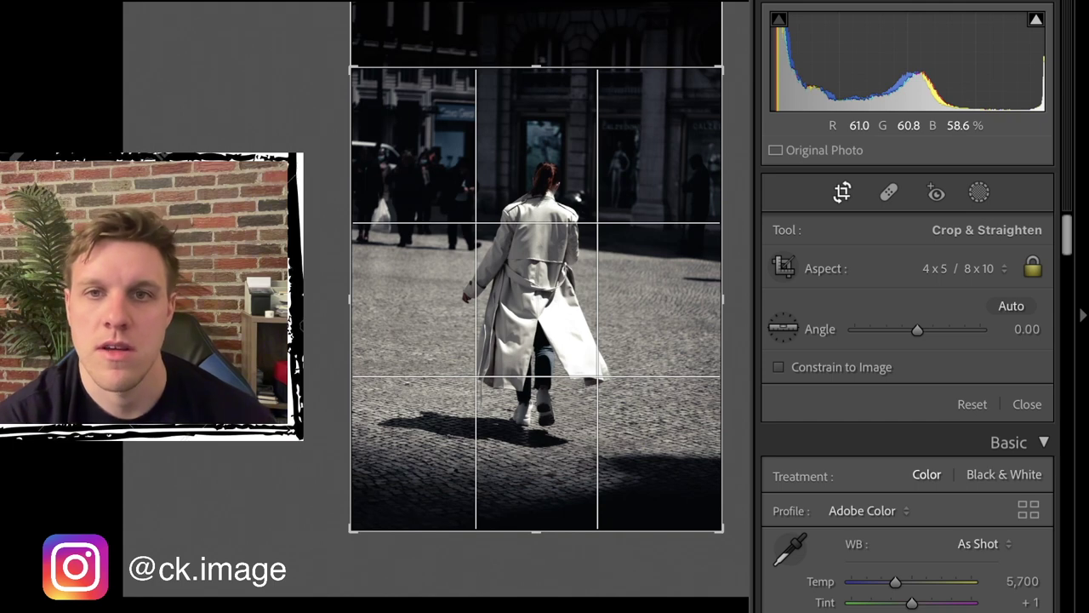
key(Return)
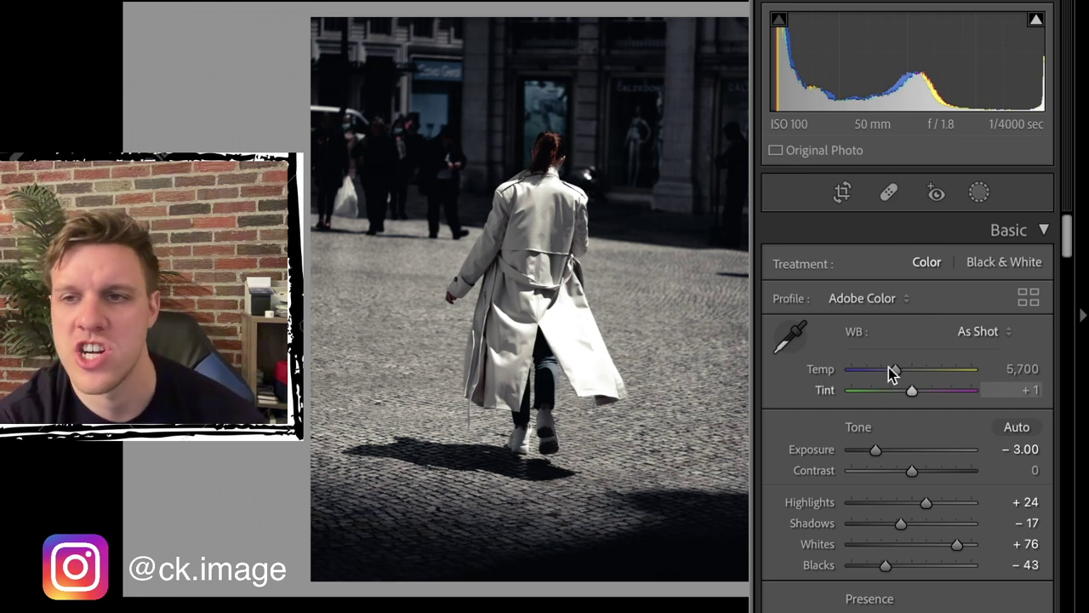
- Extend the Mask 1 linear gradient upward over the cobblestones, settling its upper edge across the lower part of the coat
key(m)
drag(424, 357, 413, 577)
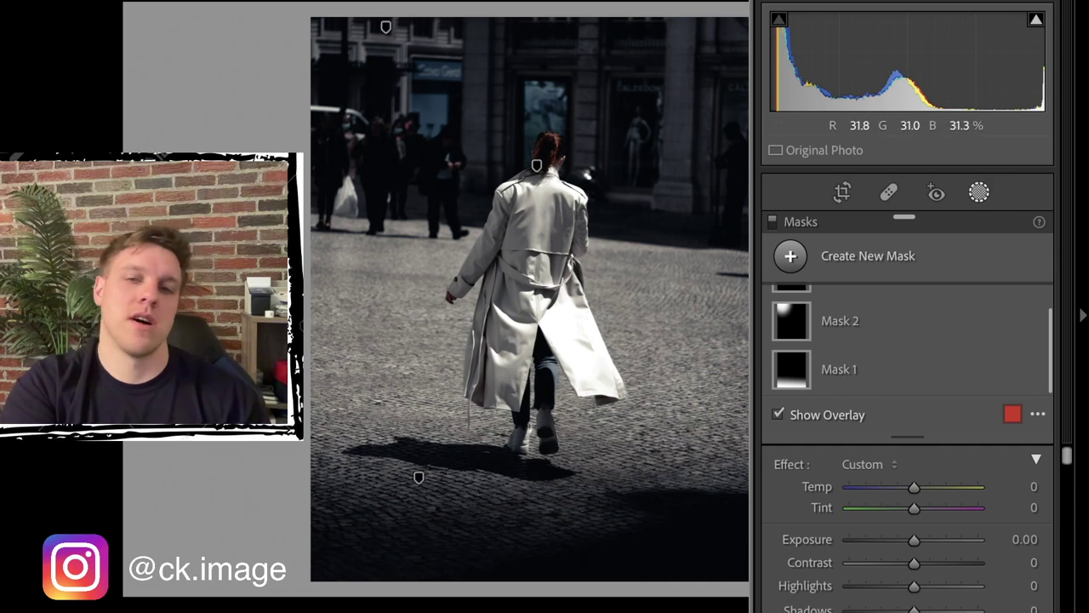
mouse_move(855, 392)
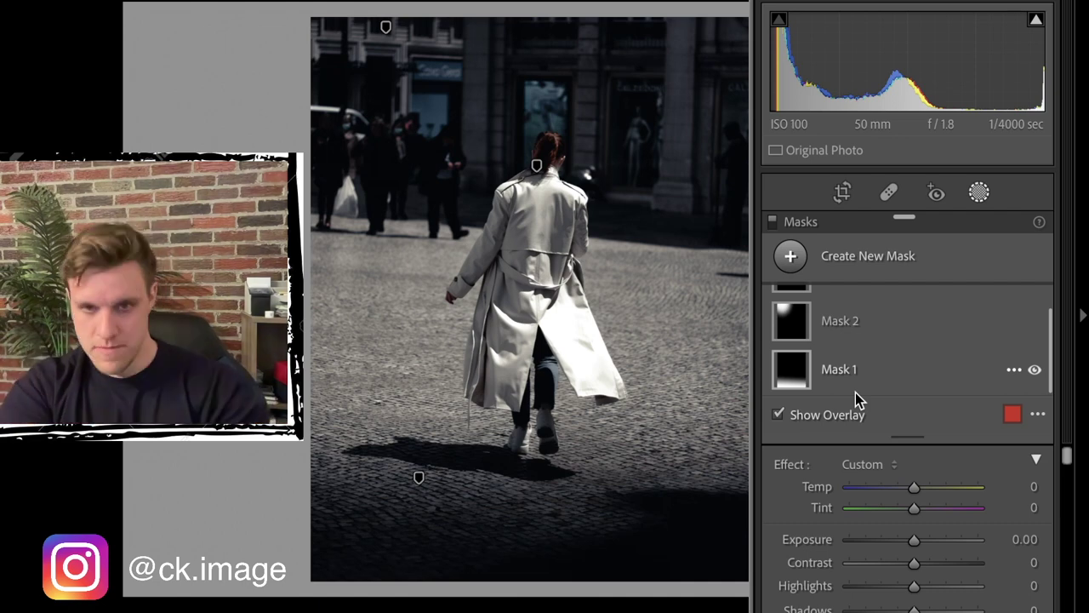
click(883, 358)
drag(424, 375, 428, 264)
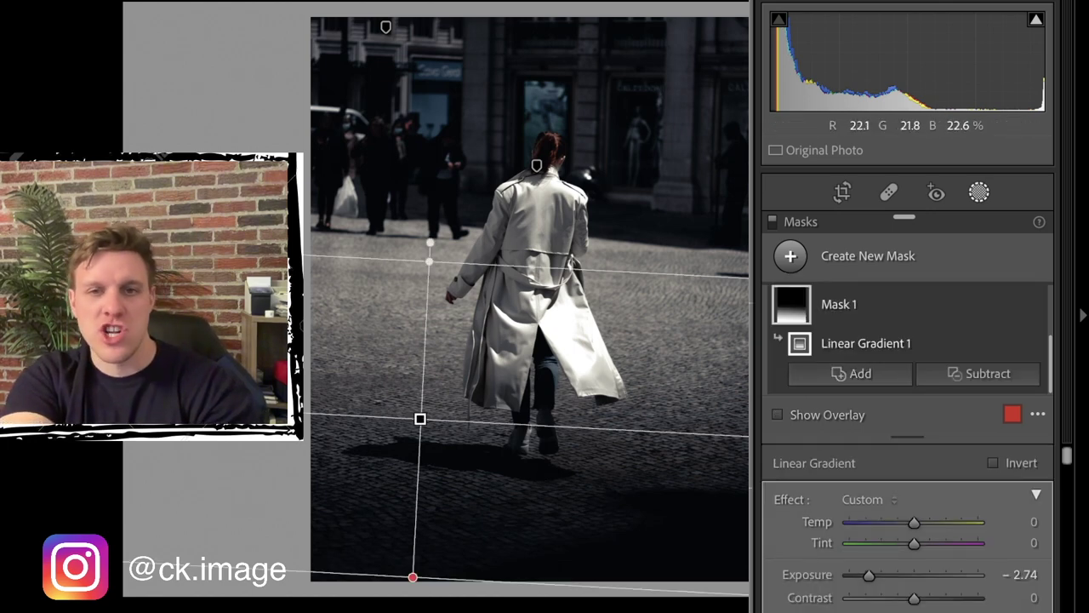
drag(430, 261, 424, 362)
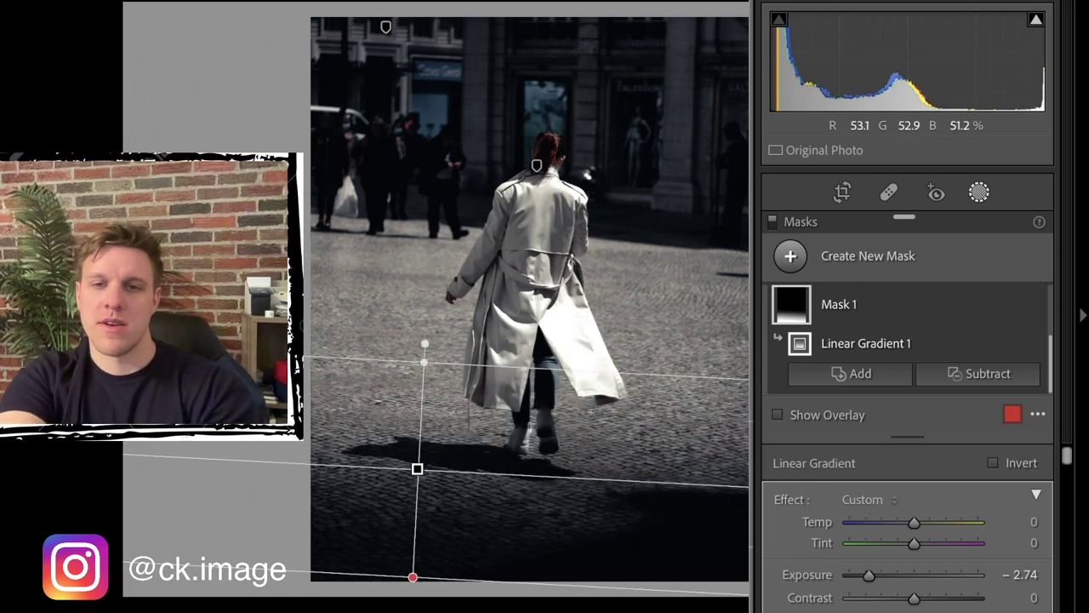